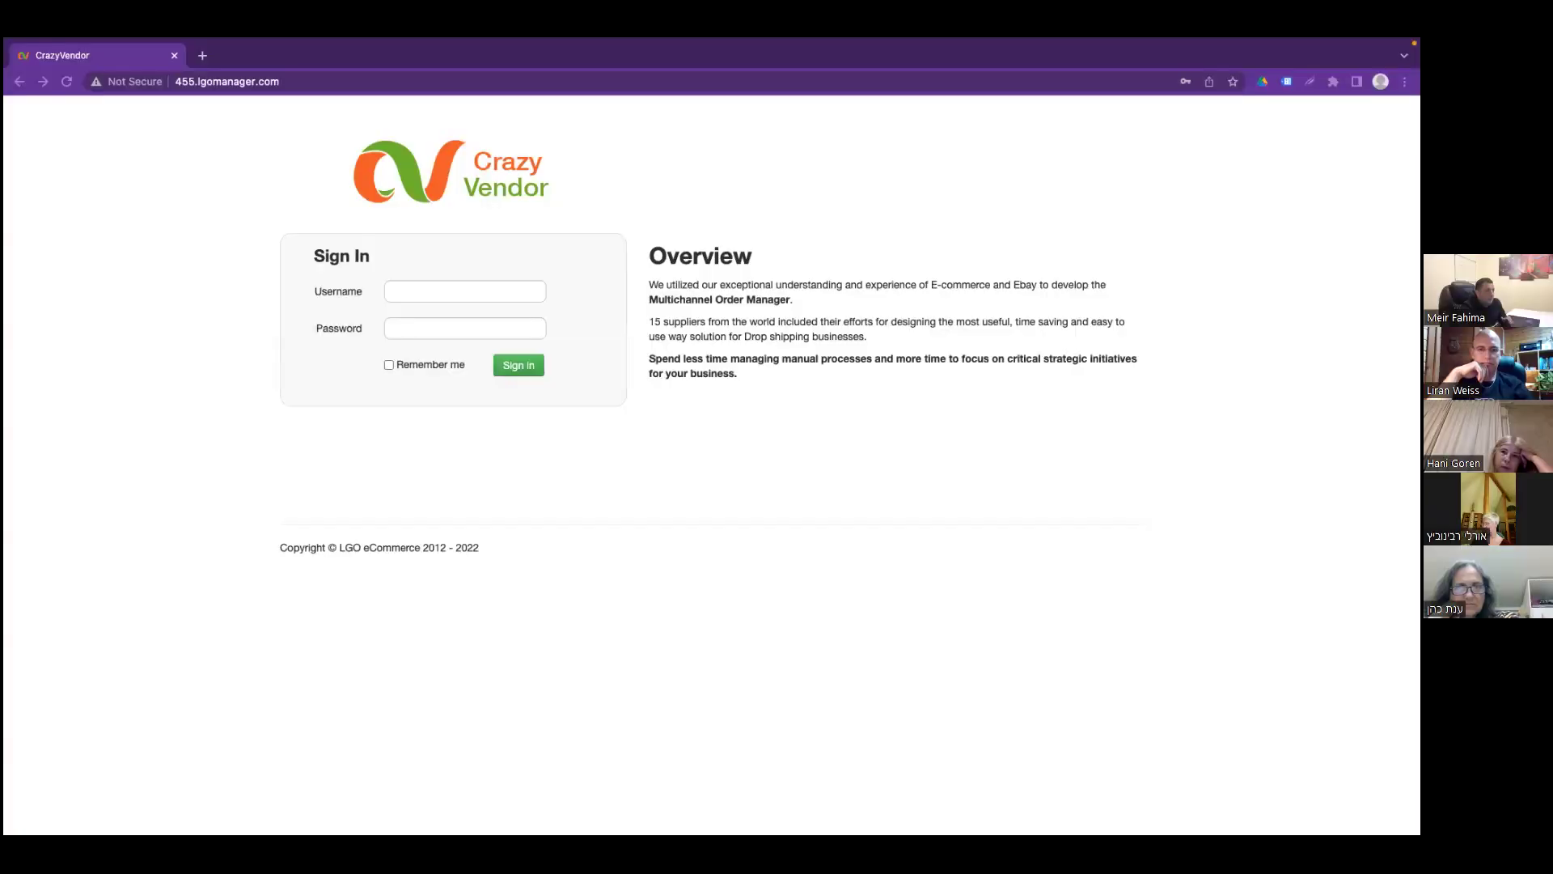
Sign in to CrazyVendor using the saved username and its account password
{"action": "mouse_move", "coordinate": [400, 40]}
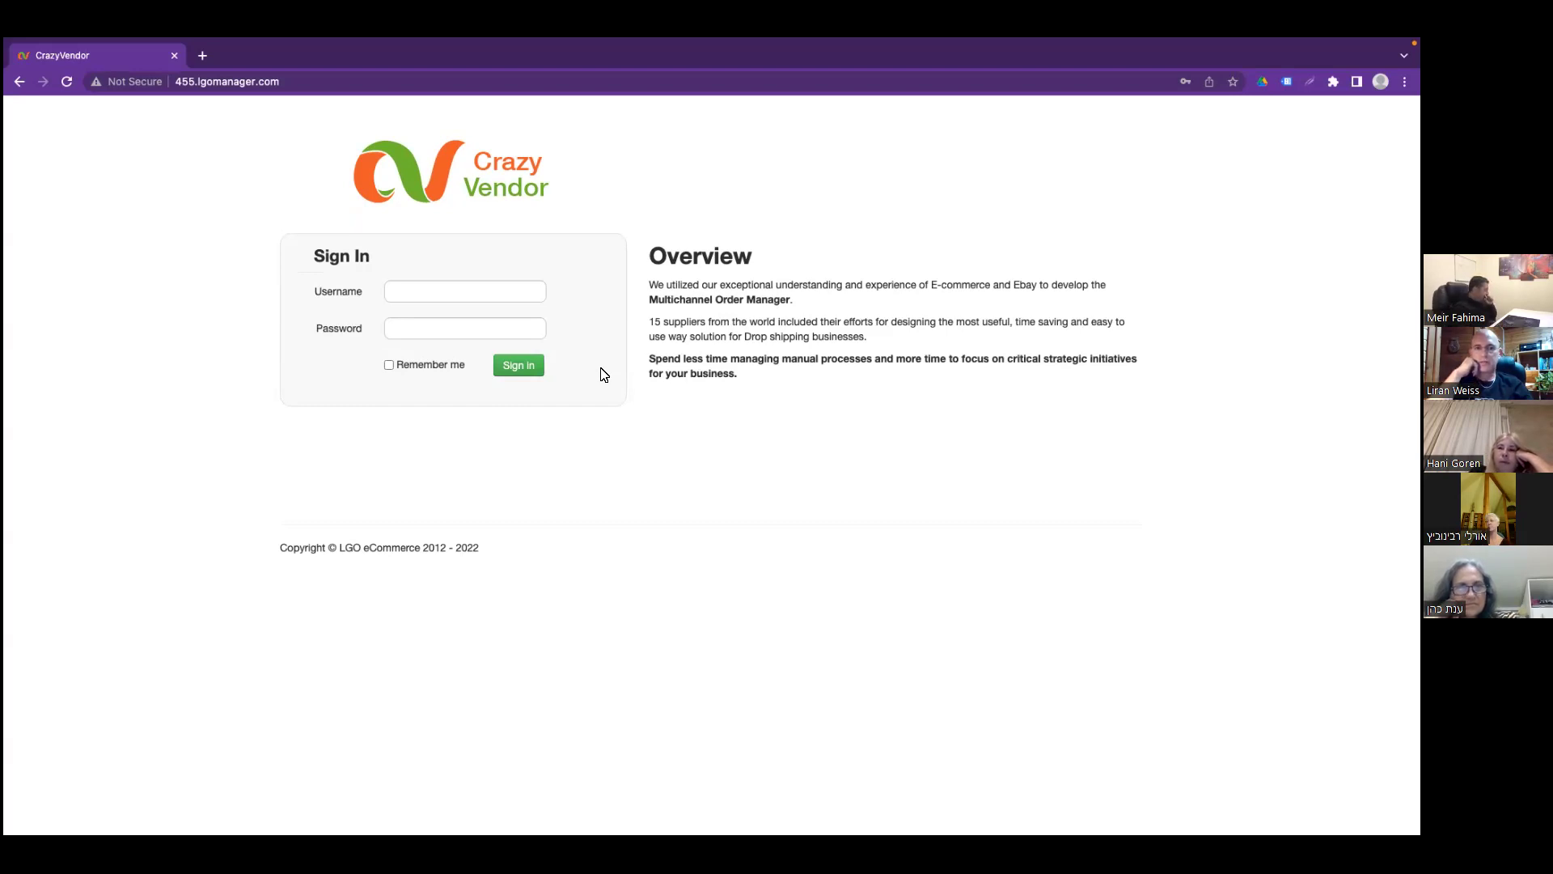
{"action": "left_click", "coordinate": [483, 293]}
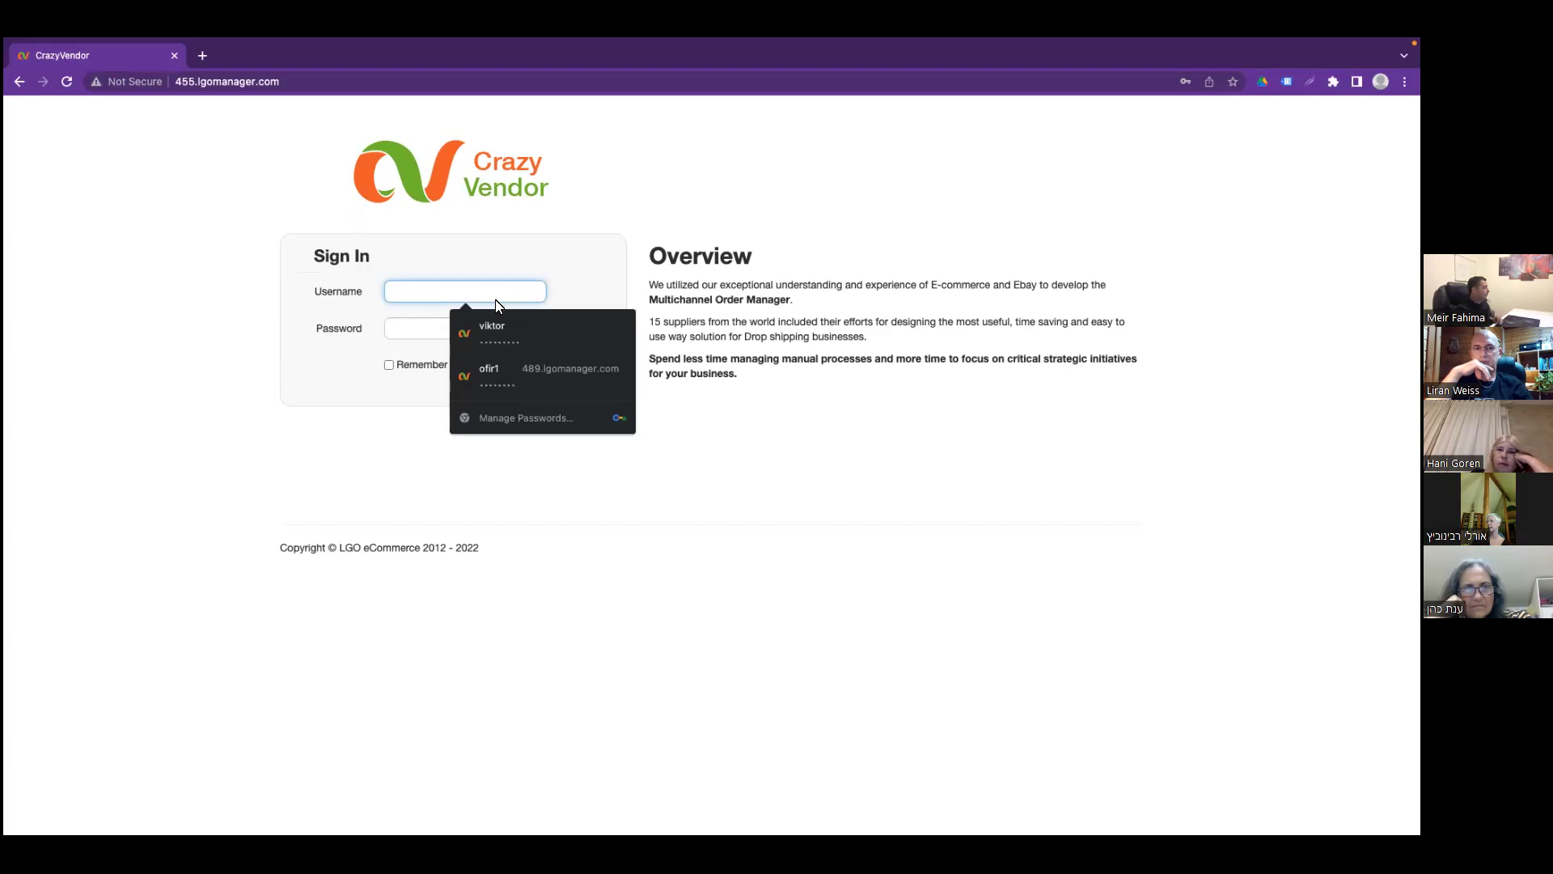
{"action": "left_click", "coordinate": [510, 322]}
{"action": "left_click", "coordinate": [523, 360]}
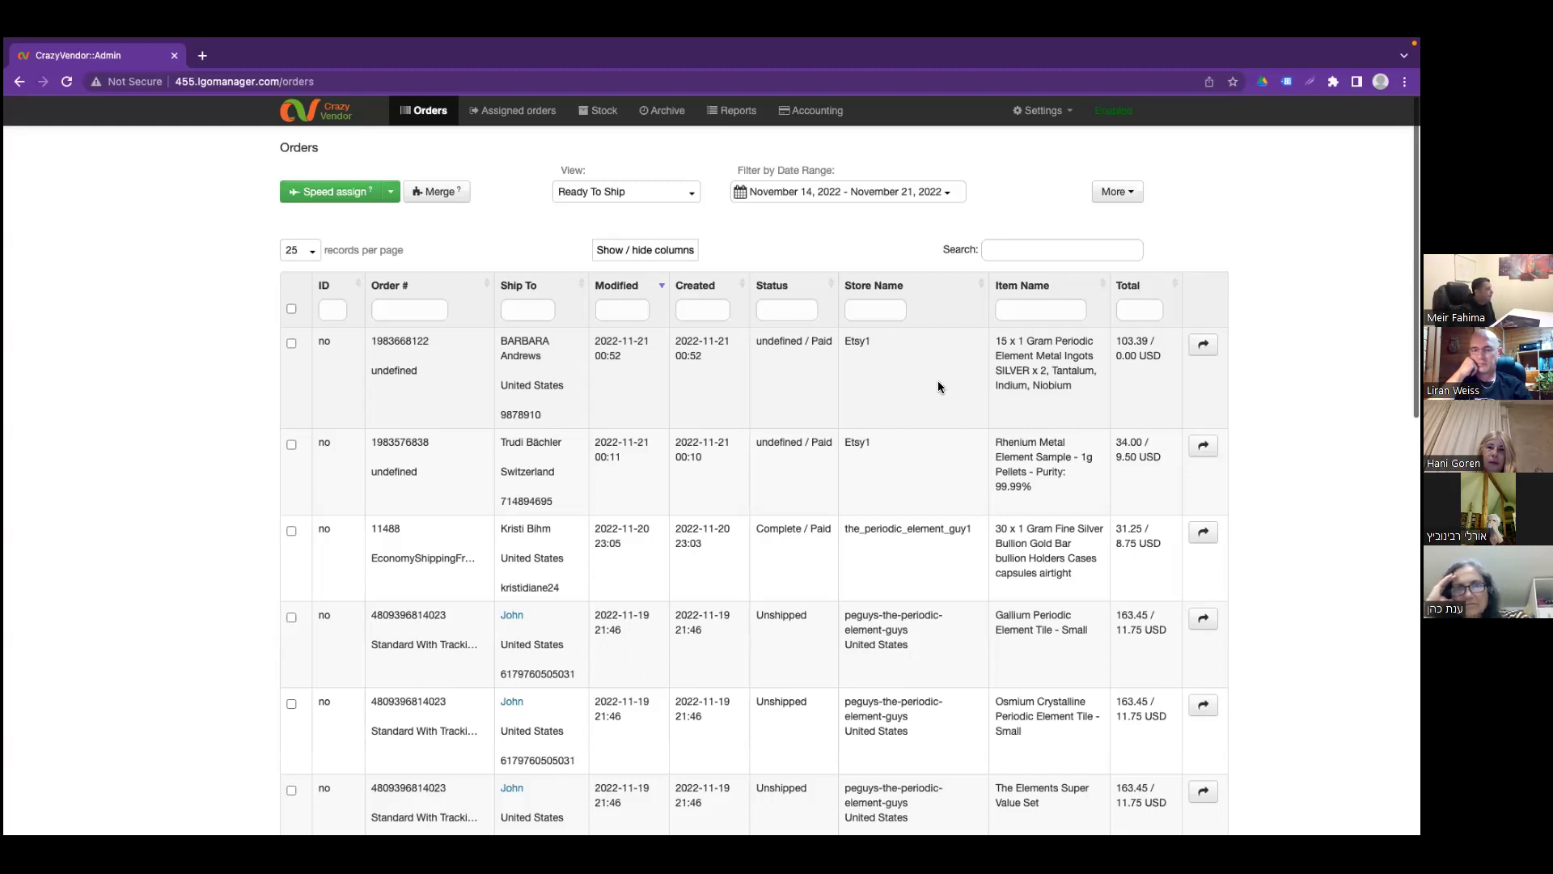
Look through the Ready To Ship orders and open the supplier assignment form for the Etsy1 order of 15 x 1 Gram Periodic Element Metal Ingots
{"action": "scroll", "coordinate": [939, 387], "scroll_direction": "down", "scroll_amount": 2}
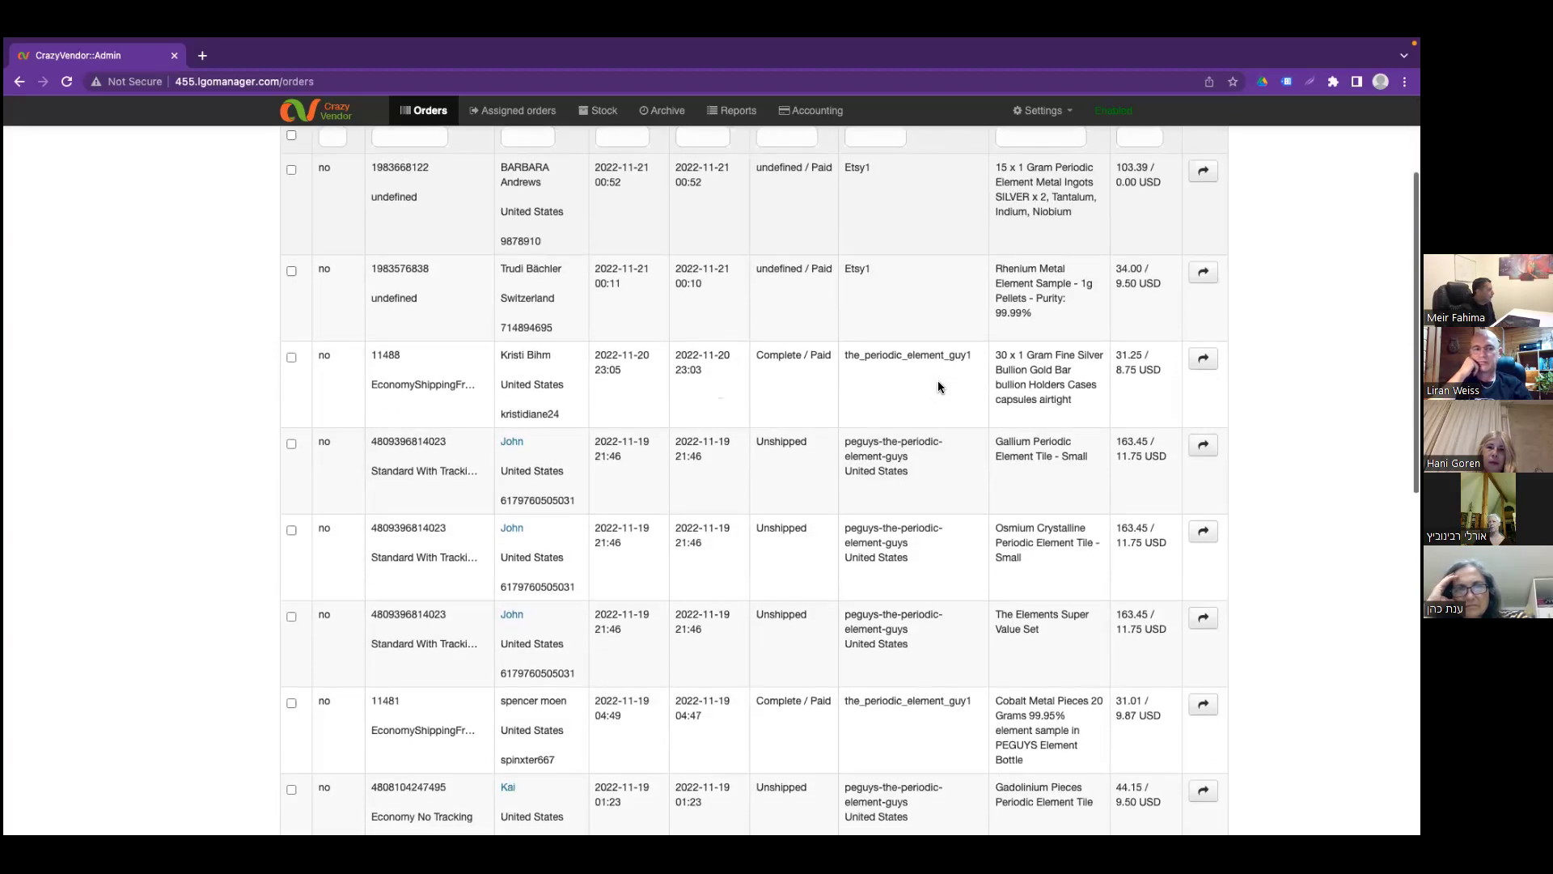
{"action": "scroll", "coordinate": [936, 340], "scroll_direction": "up", "scroll_amount": 1}
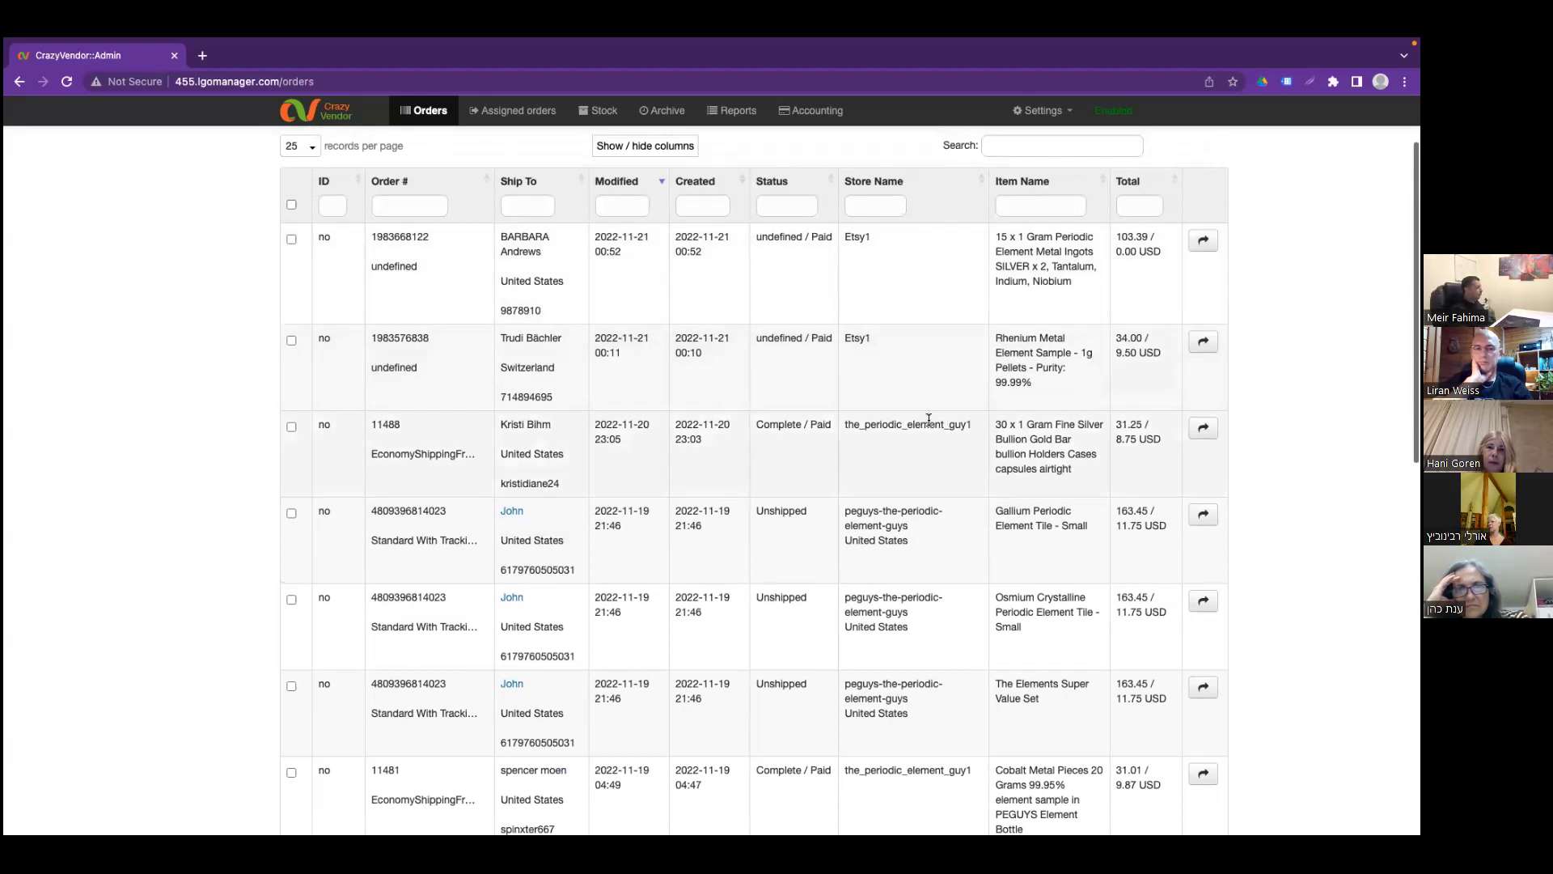
{"action": "scroll", "coordinate": [929, 419], "scroll_direction": "down", "scroll_amount": 3}
{"action": "scroll", "coordinate": [929, 419], "scroll_direction": "down", "scroll_amount": 8}
{"action": "scroll", "coordinate": [928, 421], "scroll_direction": "up", "scroll_amount": 8}
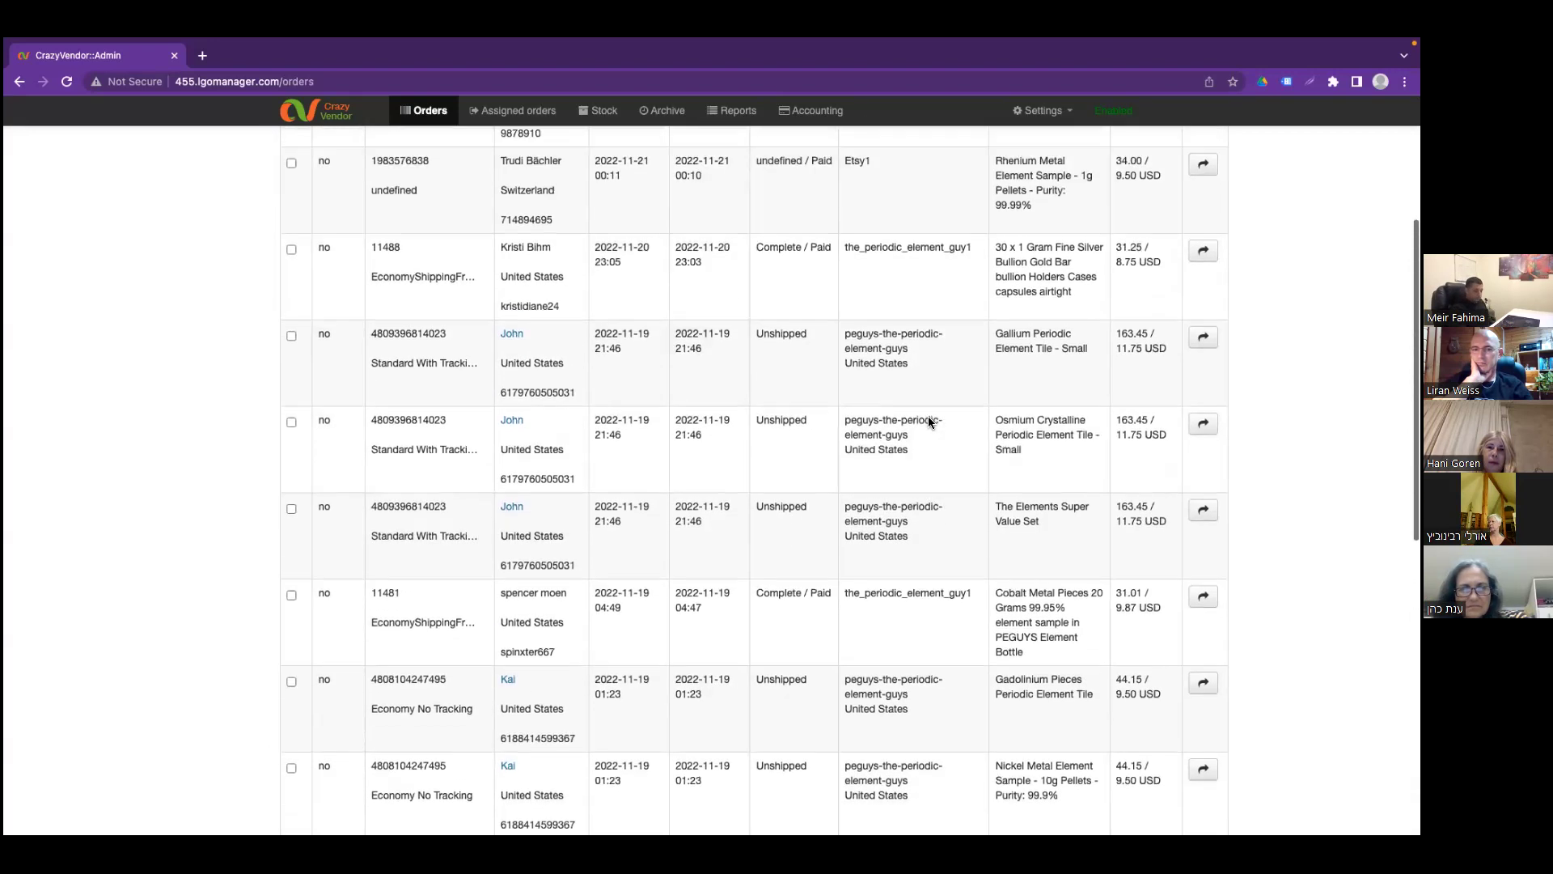
{"action": "scroll", "coordinate": [929, 421], "scroll_direction": "up", "scroll_amount": 3}
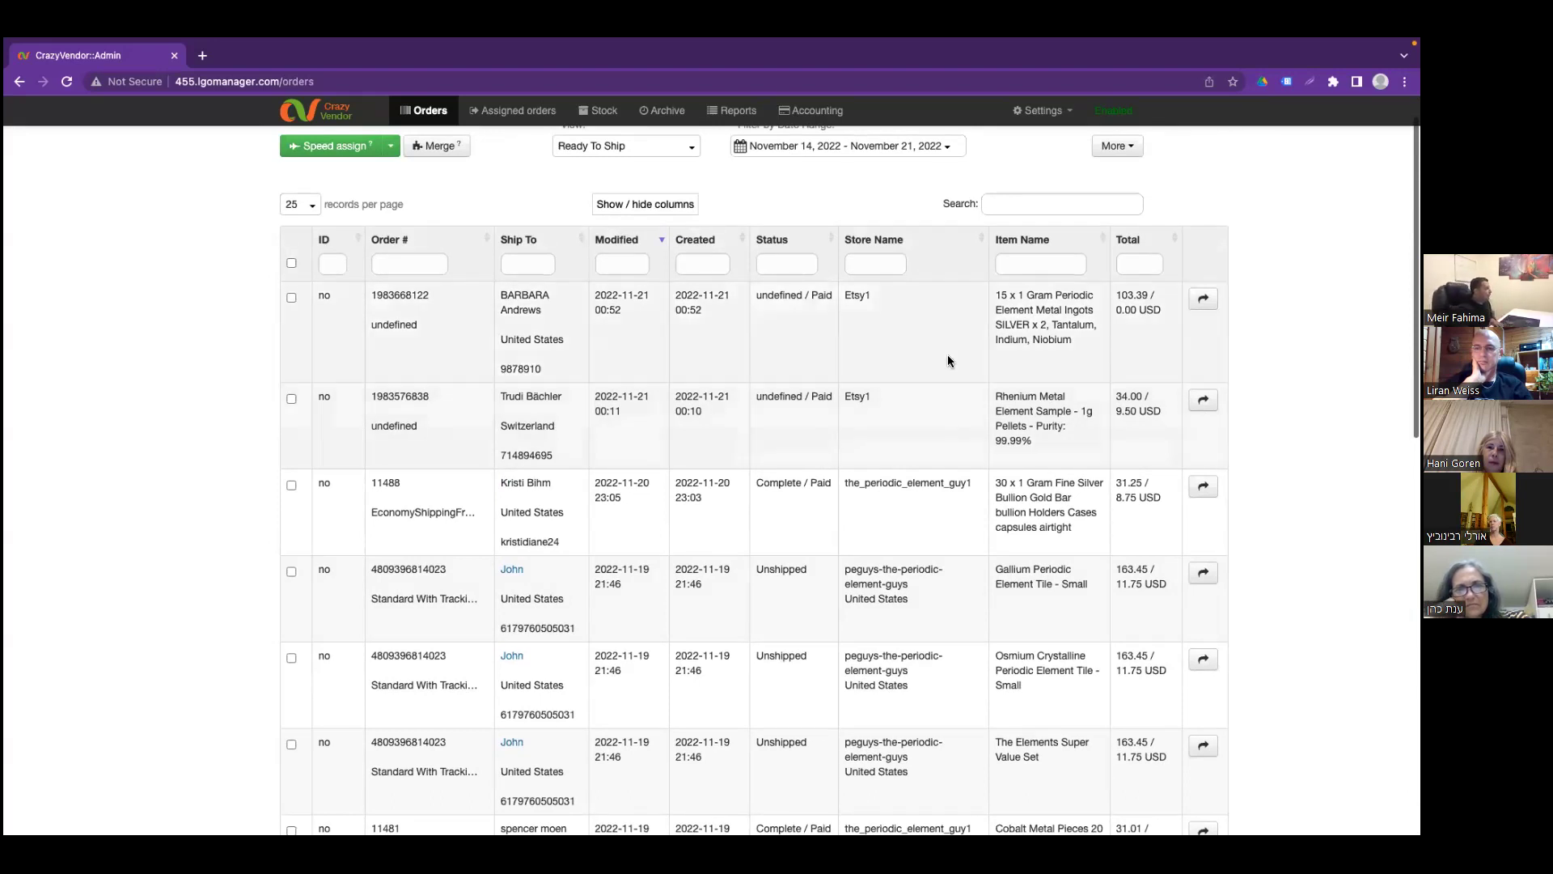
{"action": "scroll", "coordinate": [950, 360], "scroll_direction": "up", "scroll_amount": 1}
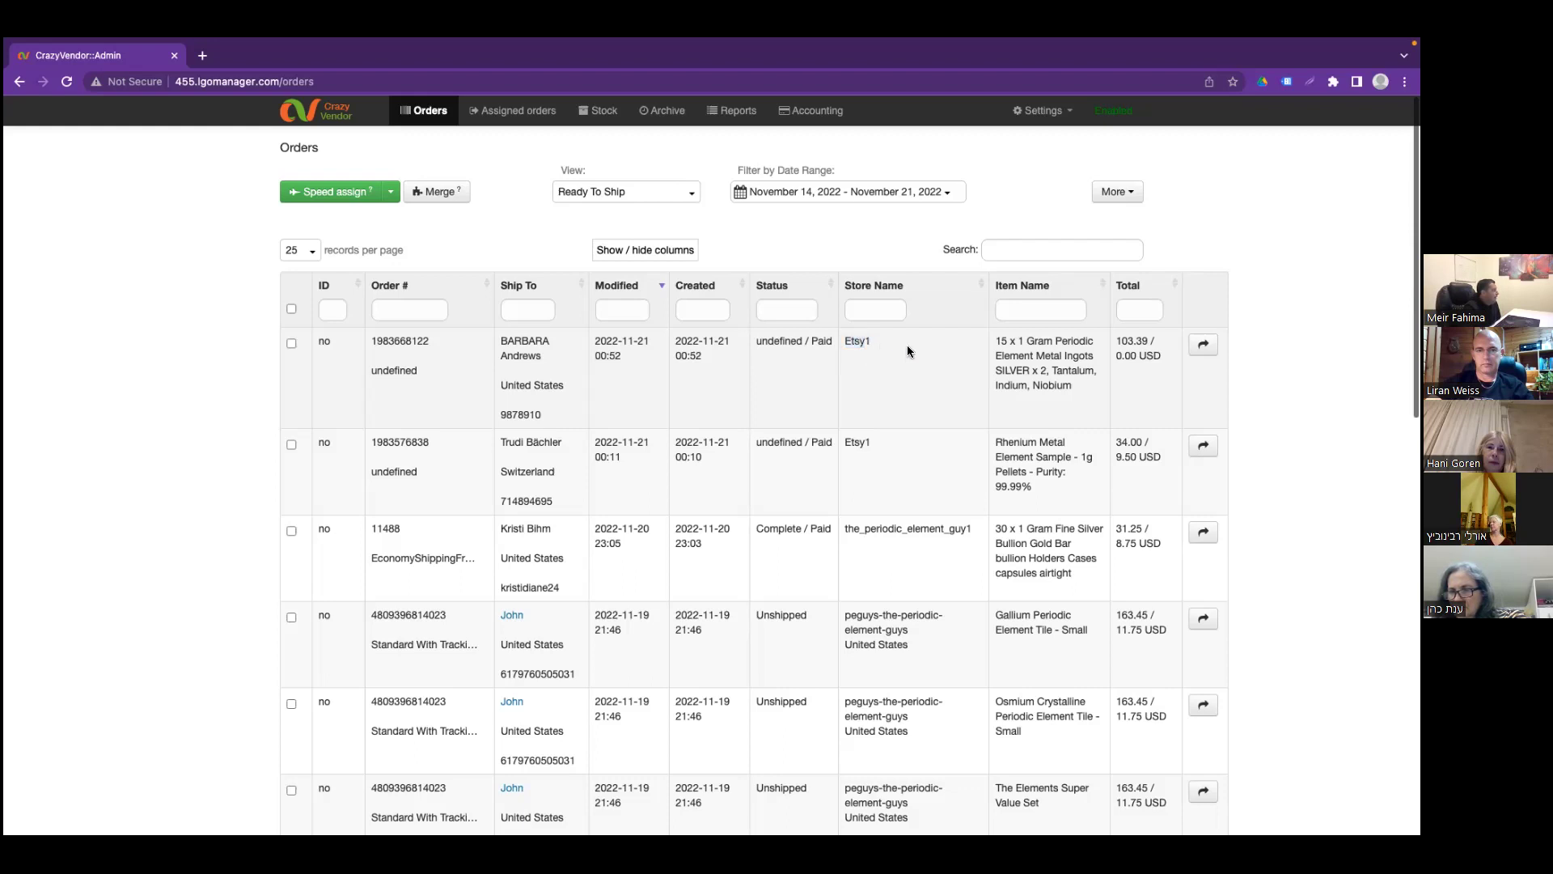
{"action": "left_click", "coordinate": [1202, 346]}
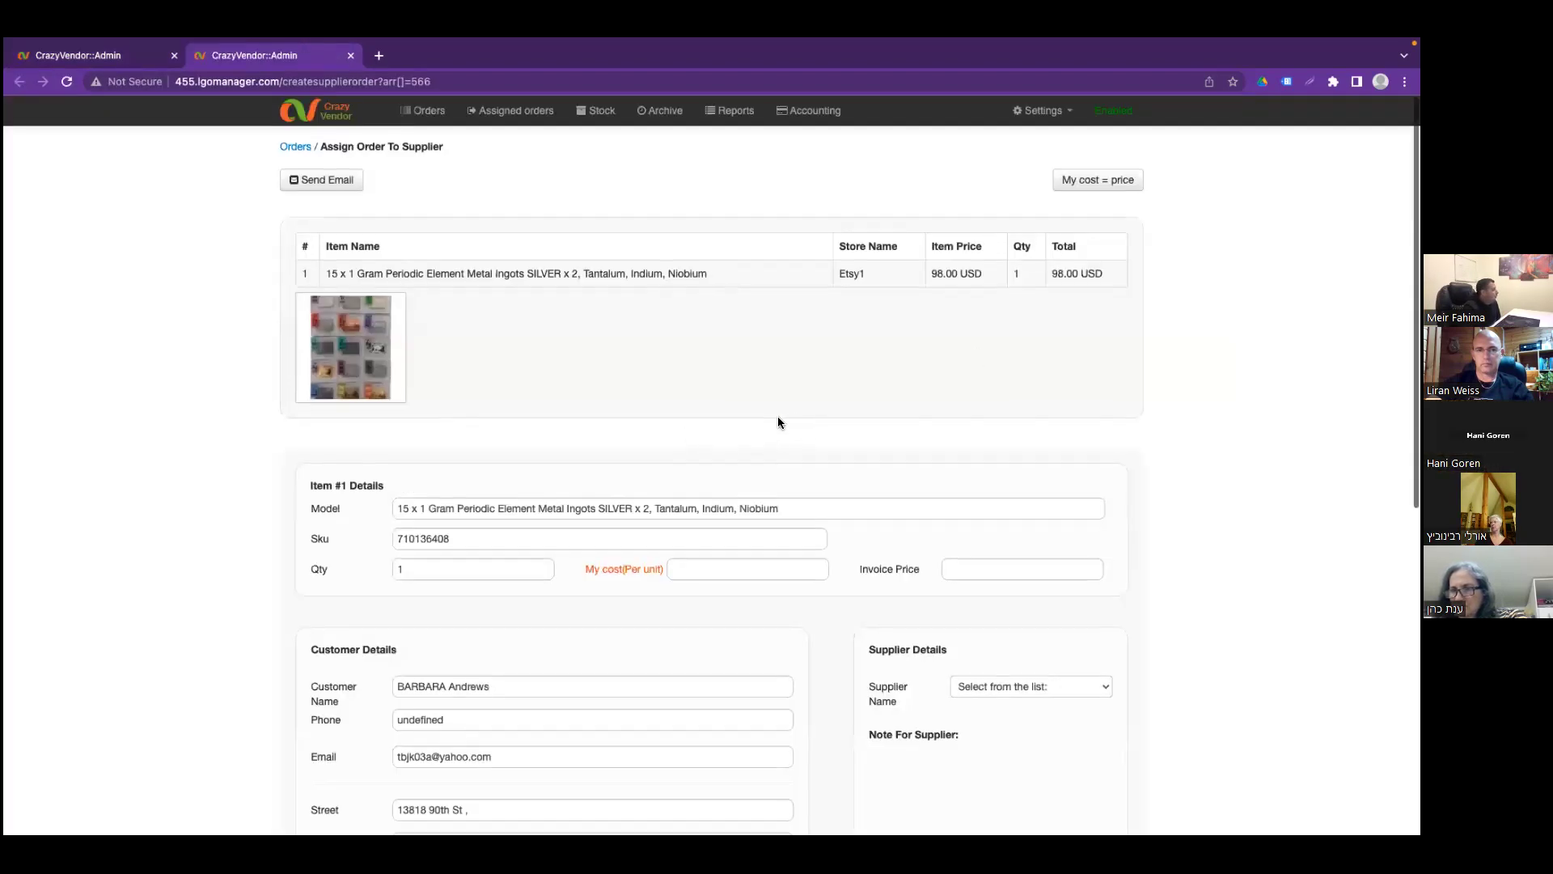
Review the assignment form's customer, notes and shipping sections, plus the phone and item model fields
{"action": "scroll", "coordinate": [565, 487], "scroll_direction": "down", "scroll_amount": 2}
{"action": "left_click_drag", "start_coordinate": [531, 545], "coordinate": [382, 539]}
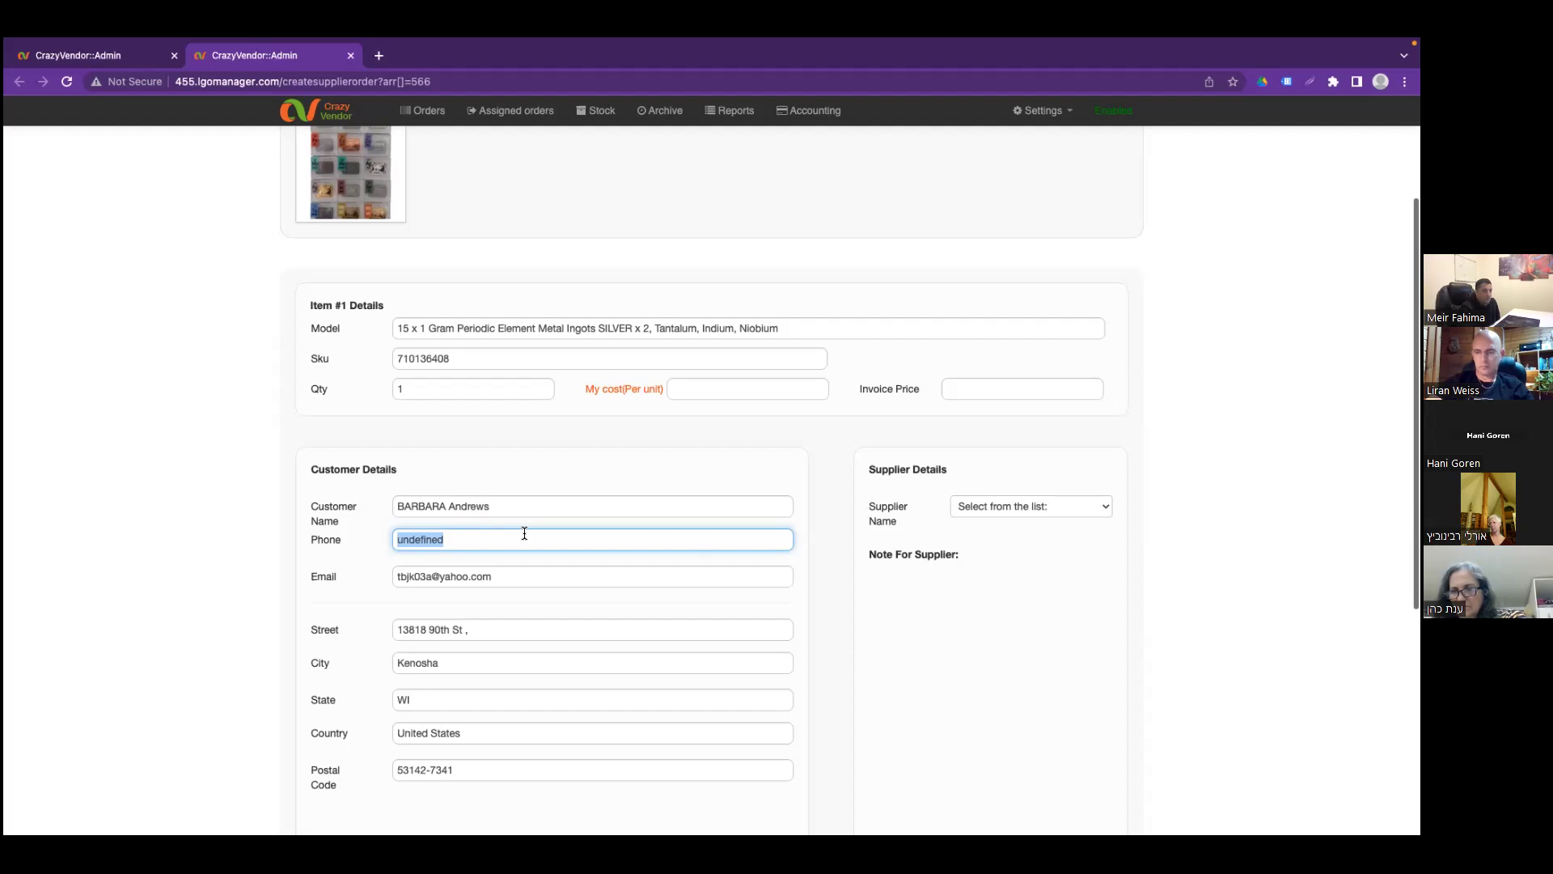
{"action": "scroll", "coordinate": [777, 504], "scroll_direction": "down", "scroll_amount": 1}
{"action": "scroll", "coordinate": [880, 510], "scroll_direction": "down", "scroll_amount": 2}
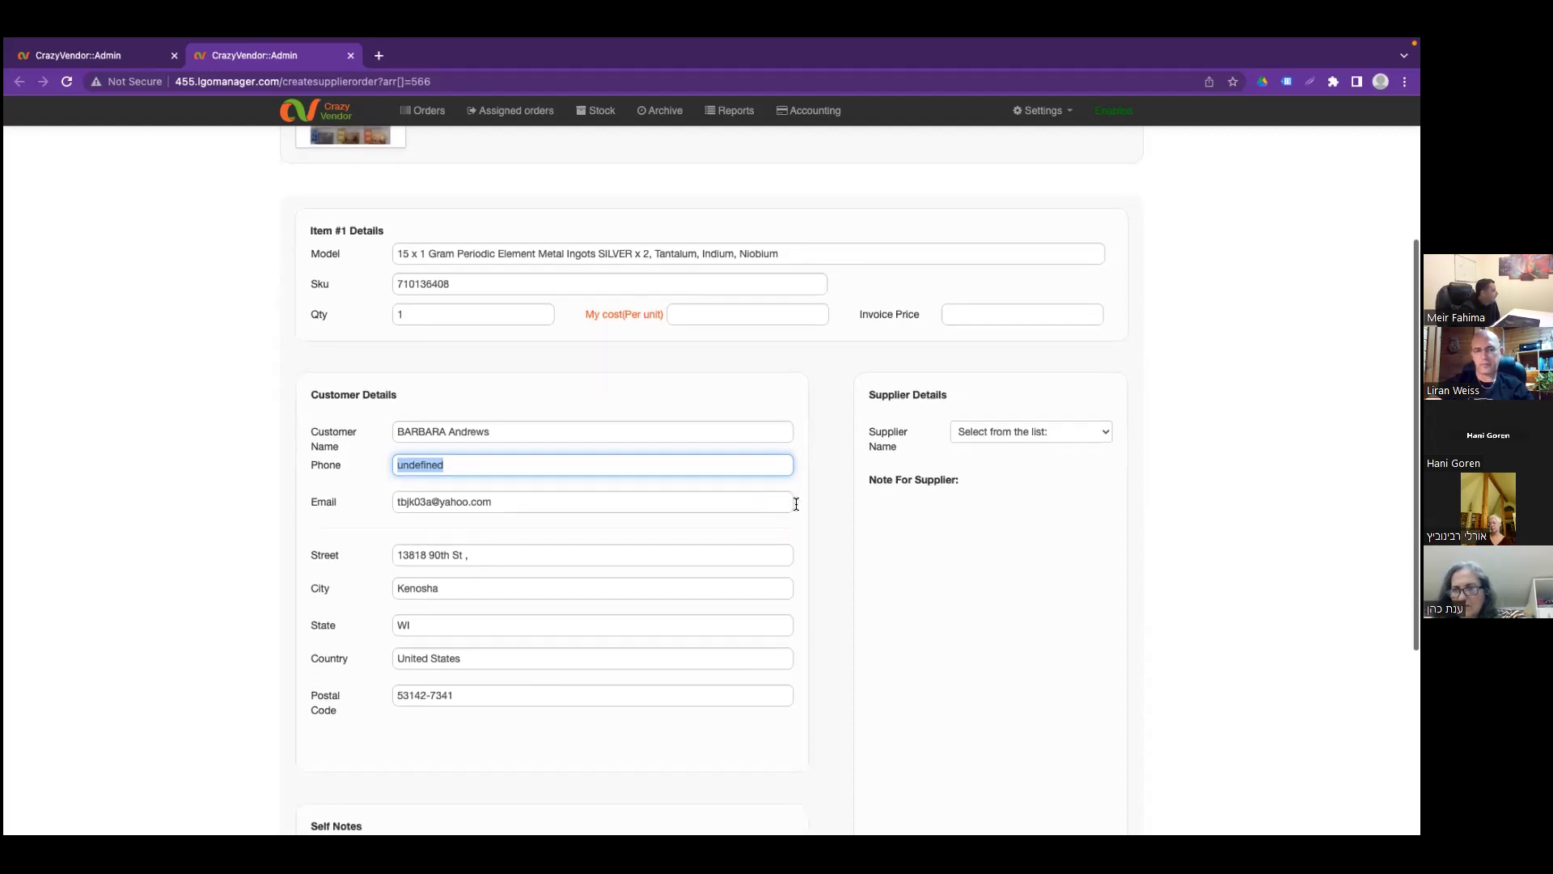
{"action": "scroll", "coordinate": [874, 508], "scroll_direction": "down", "scroll_amount": 5}
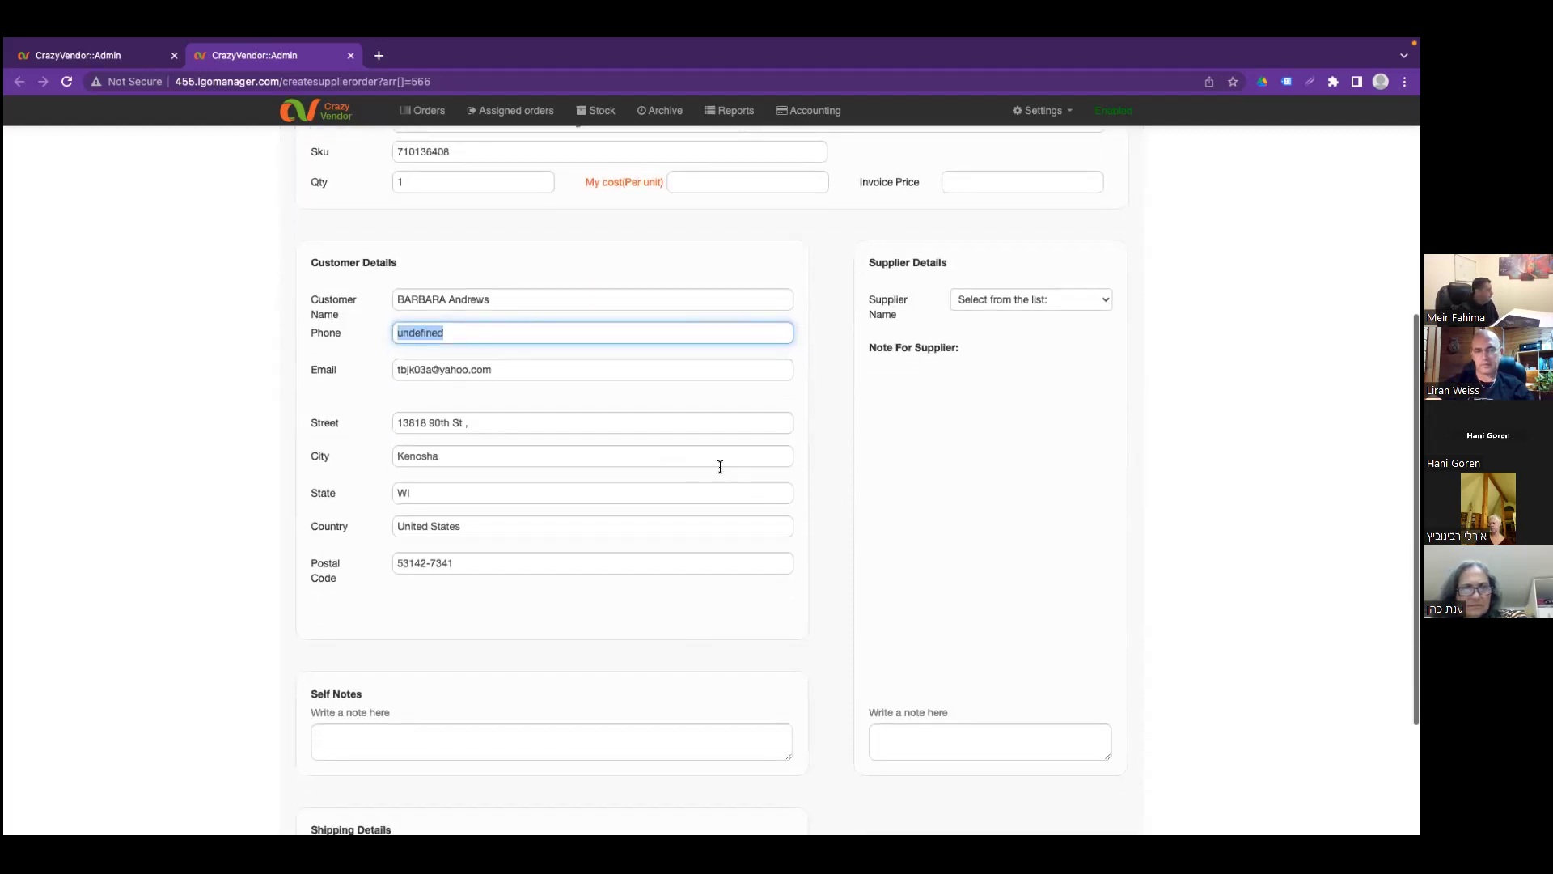
{"action": "scroll", "coordinate": [681, 472], "scroll_direction": "down", "scroll_amount": 5}
{"action": "scroll", "coordinate": [681, 474], "scroll_direction": "up", "scroll_amount": 15}
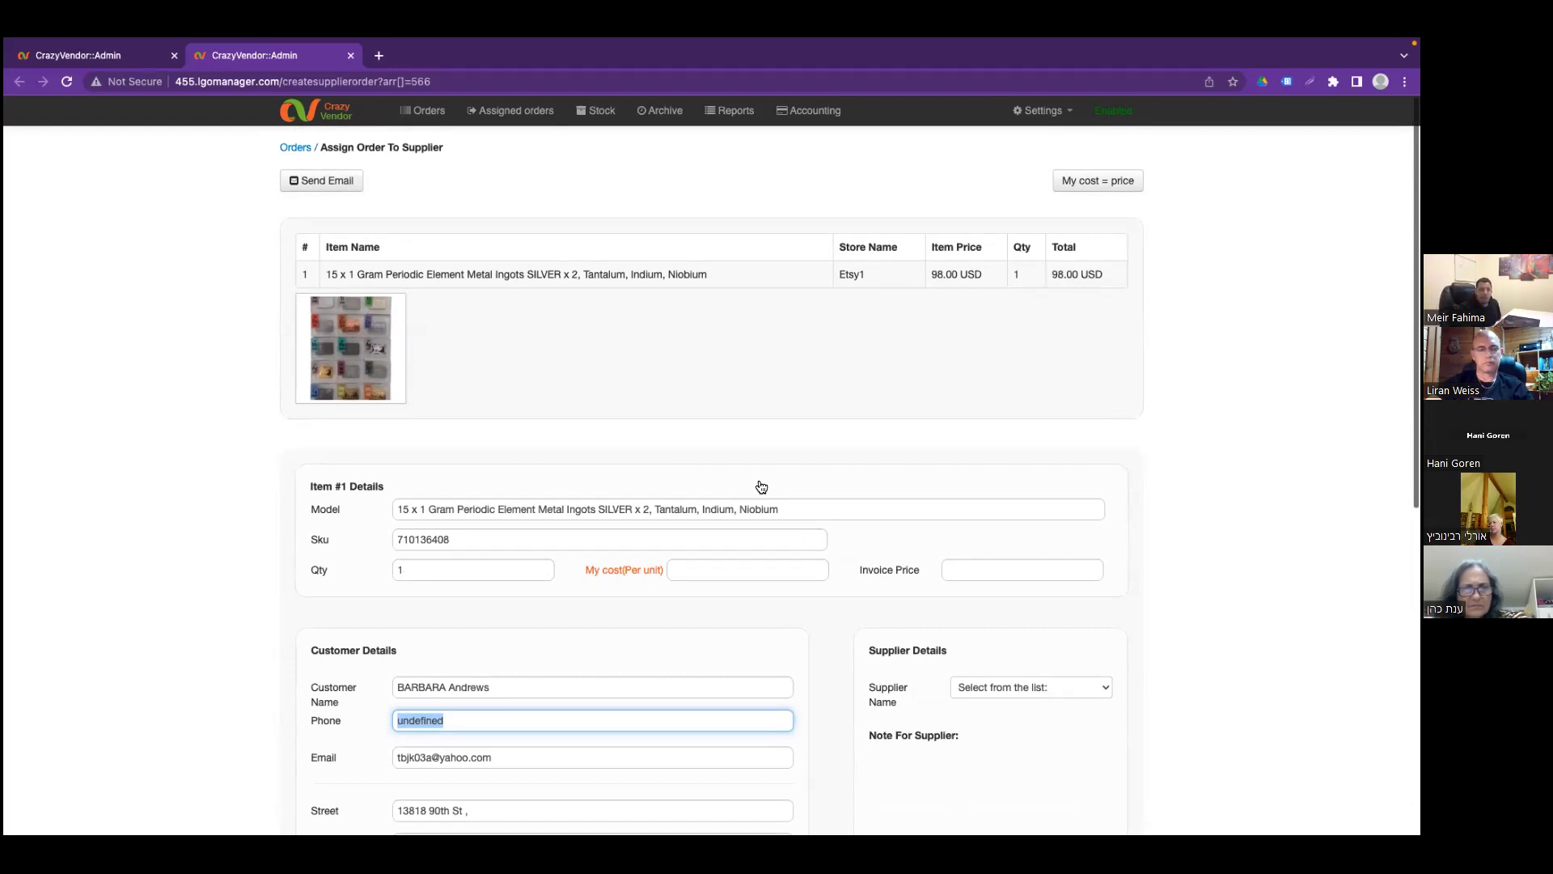
{"action": "left_click_drag", "start_coordinate": [794, 508], "coordinate": [357, 504]}
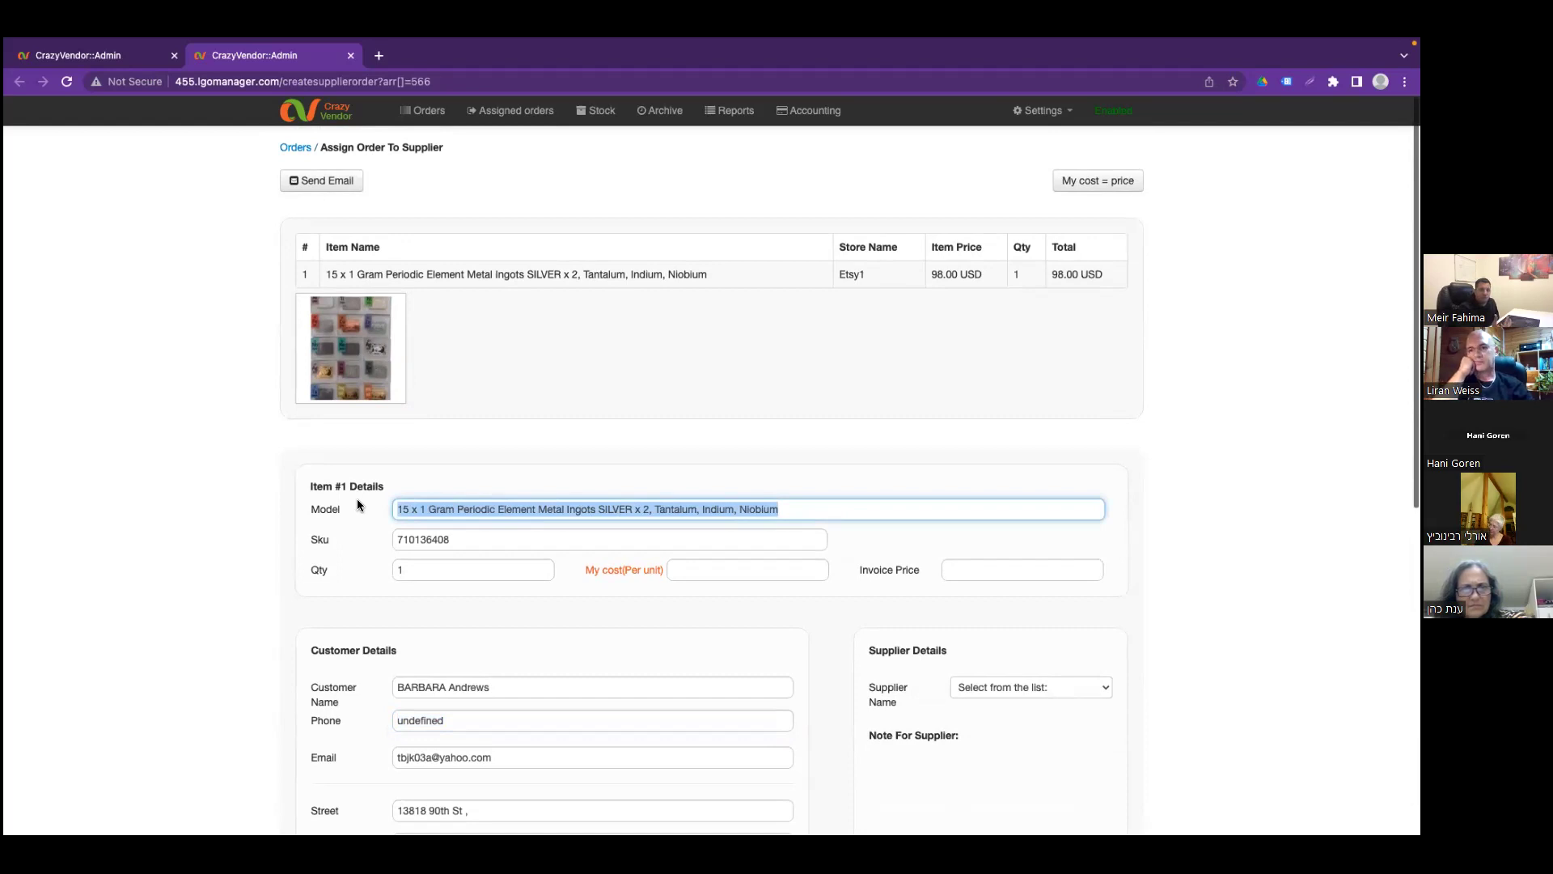
{"action": "left_click_drag", "start_coordinate": [555, 511], "coordinate": [372, 513]}
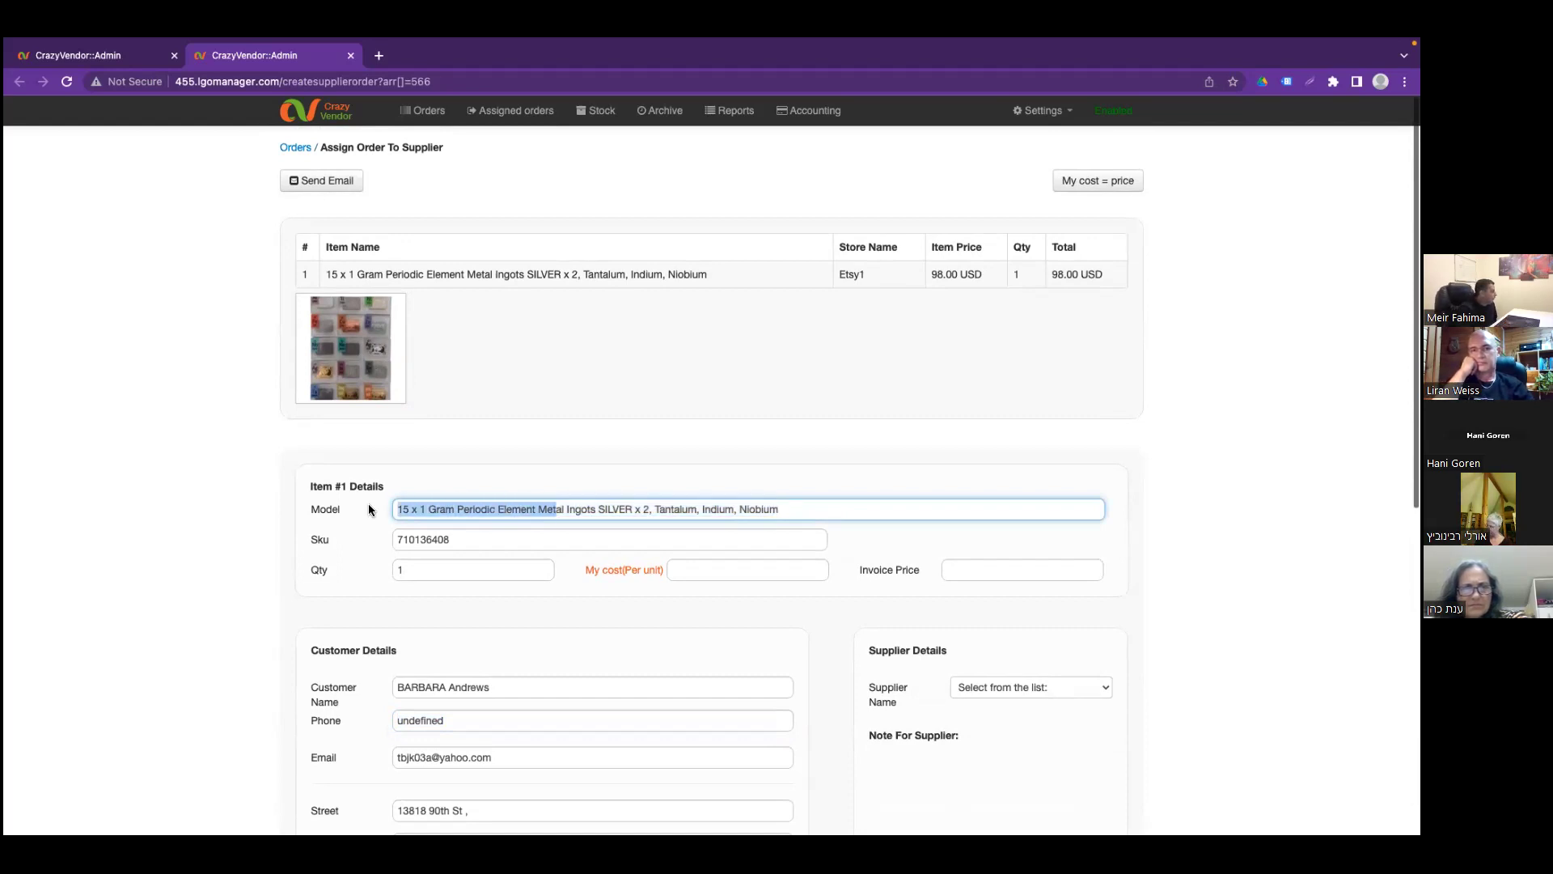
Set My cost (per unit) equal to the item price, 98.00
{"action": "left_click", "coordinate": [743, 567]}
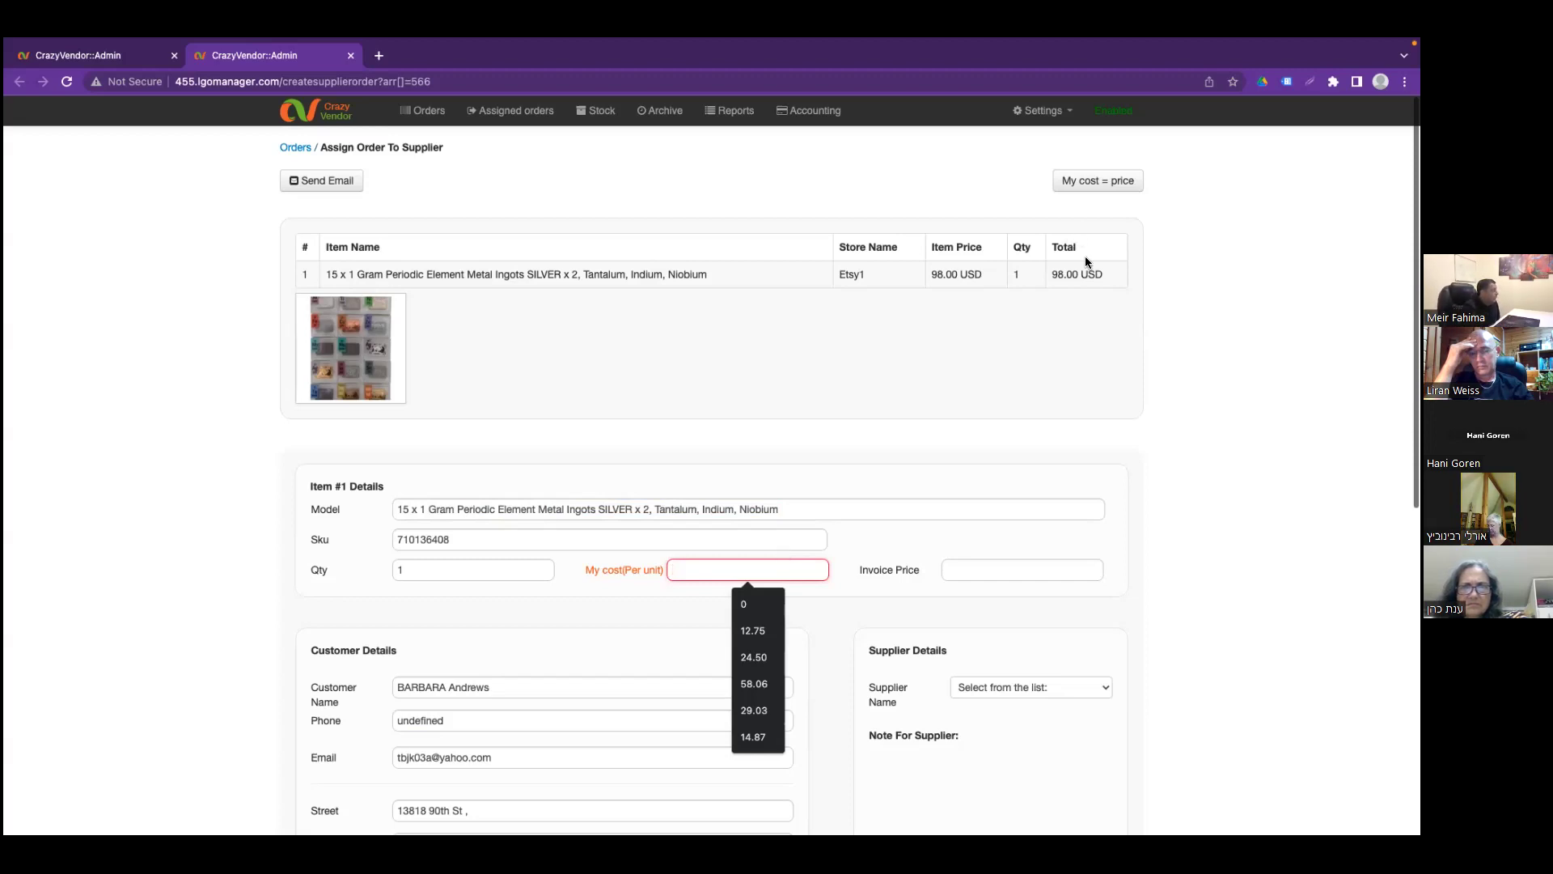
{"action": "left_click", "coordinate": [1116, 317]}
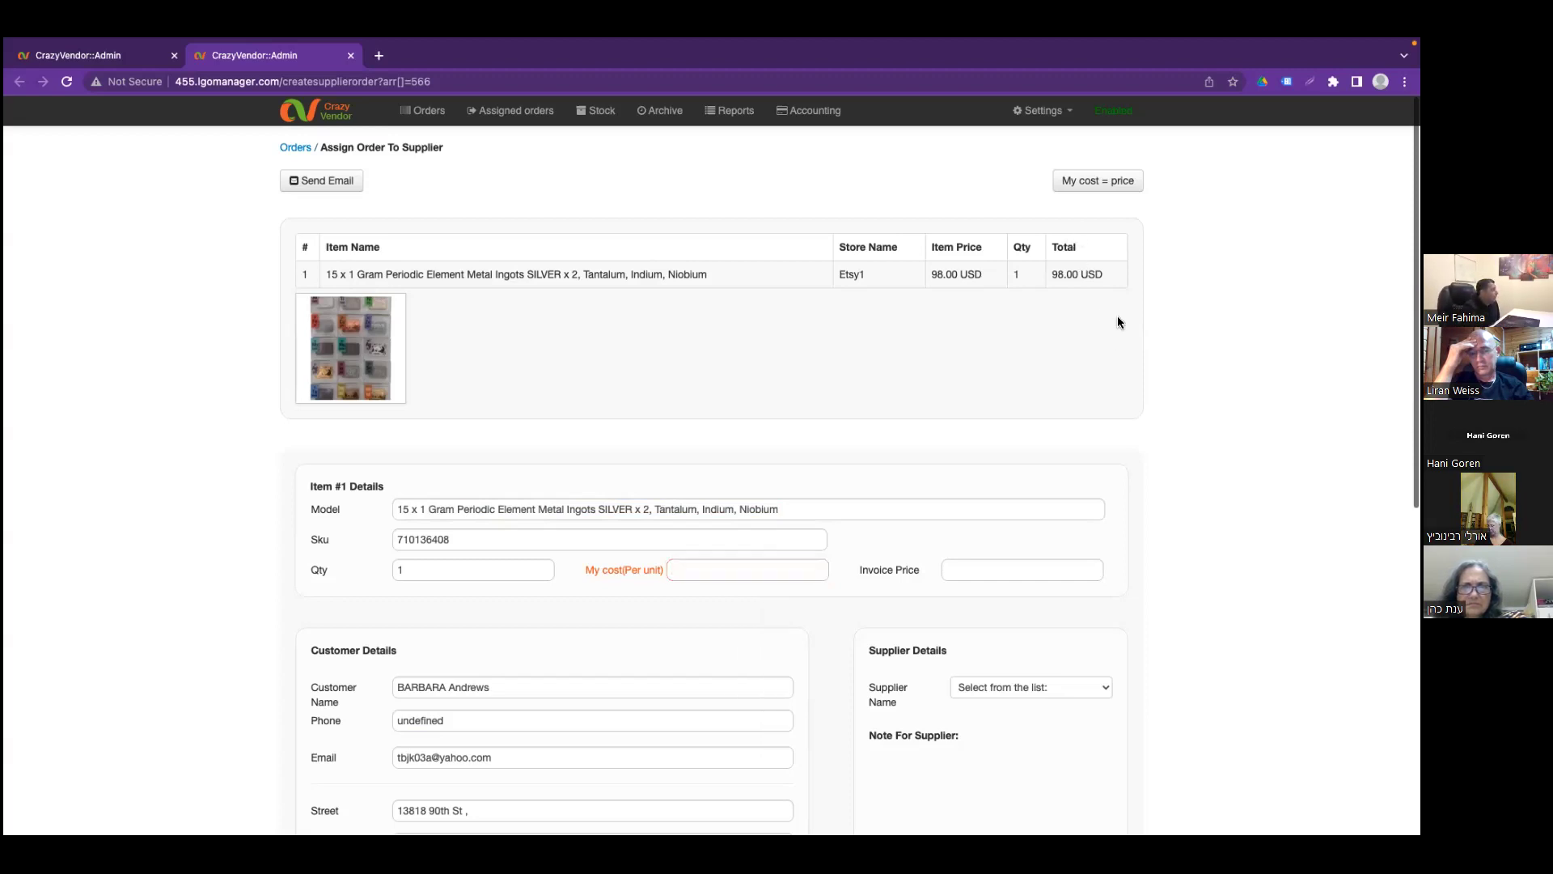
{"action": "left_click", "coordinate": [1117, 183]}
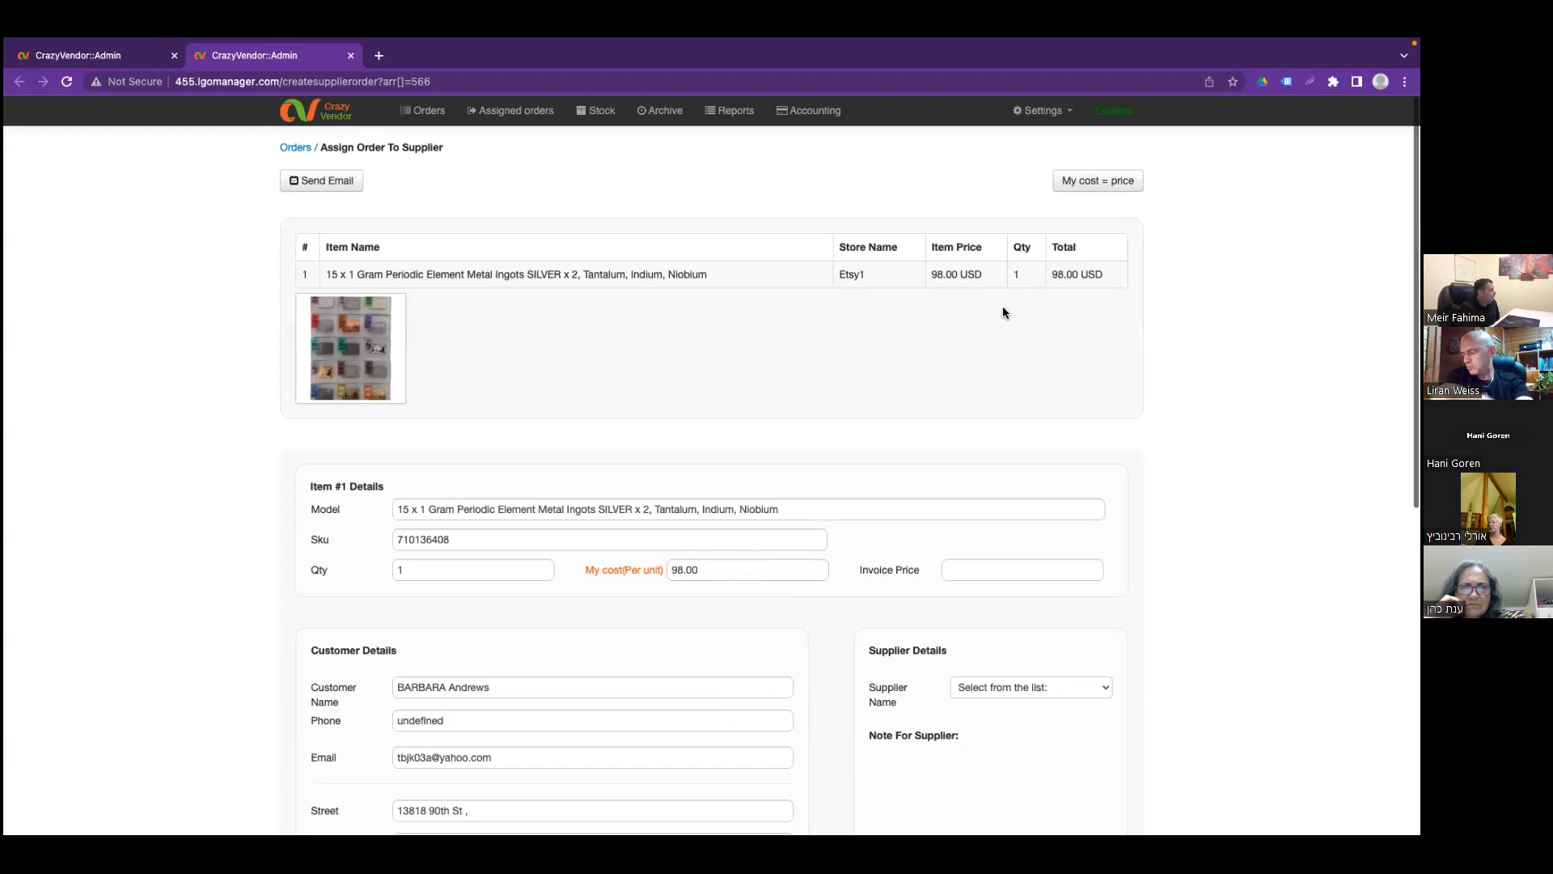
{"action": "left_click", "coordinate": [763, 566]}
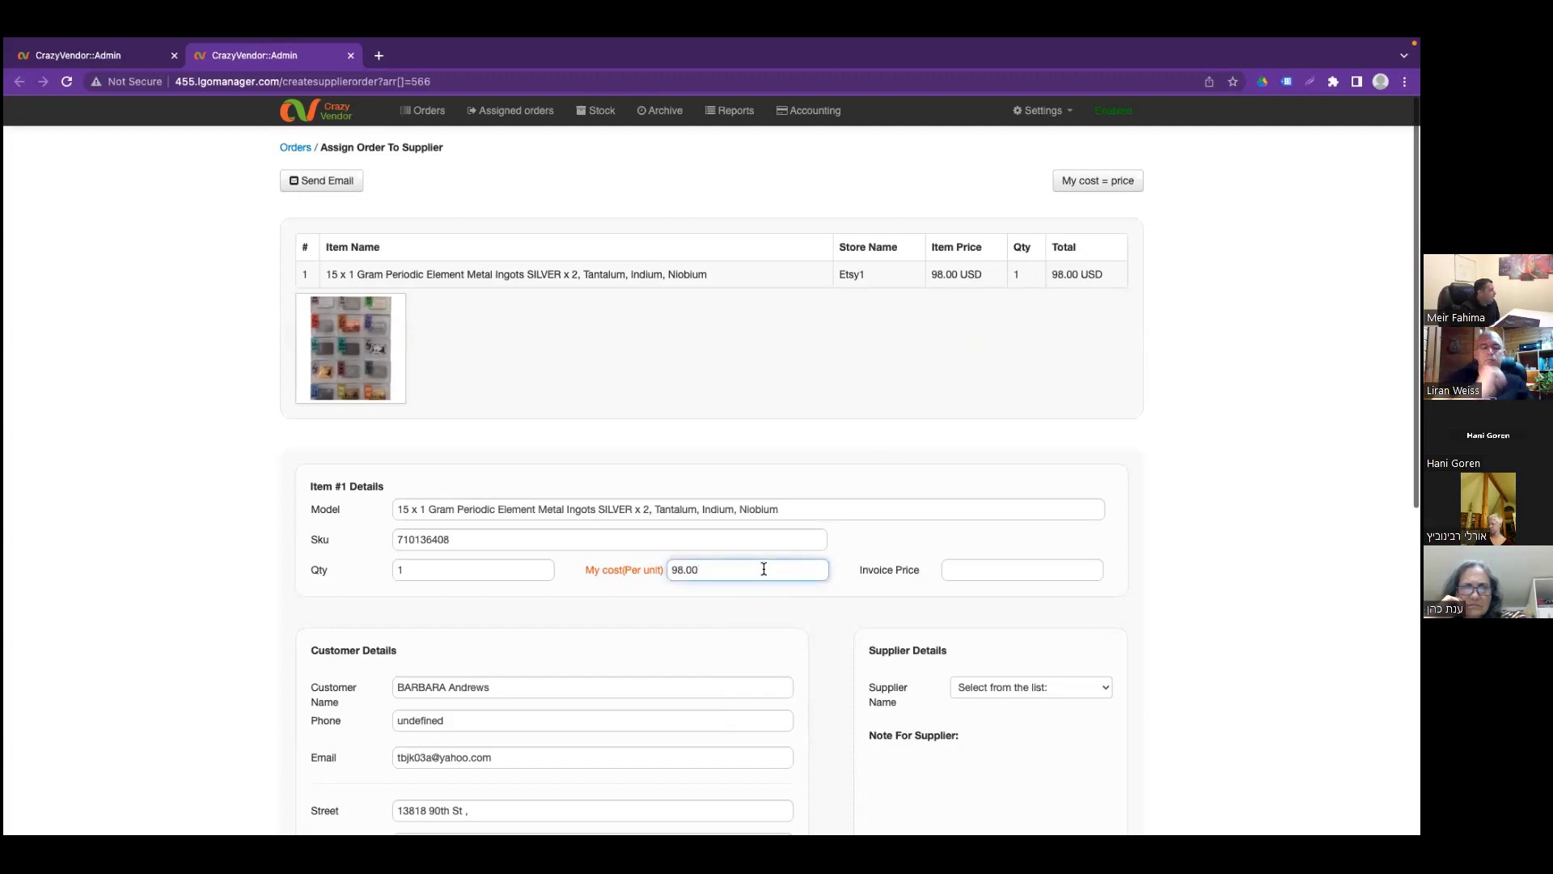
Select MAHSAN as the supplier for the order
{"action": "scroll", "coordinate": [1047, 588], "scroll_direction": "down", "scroll_amount": 3}
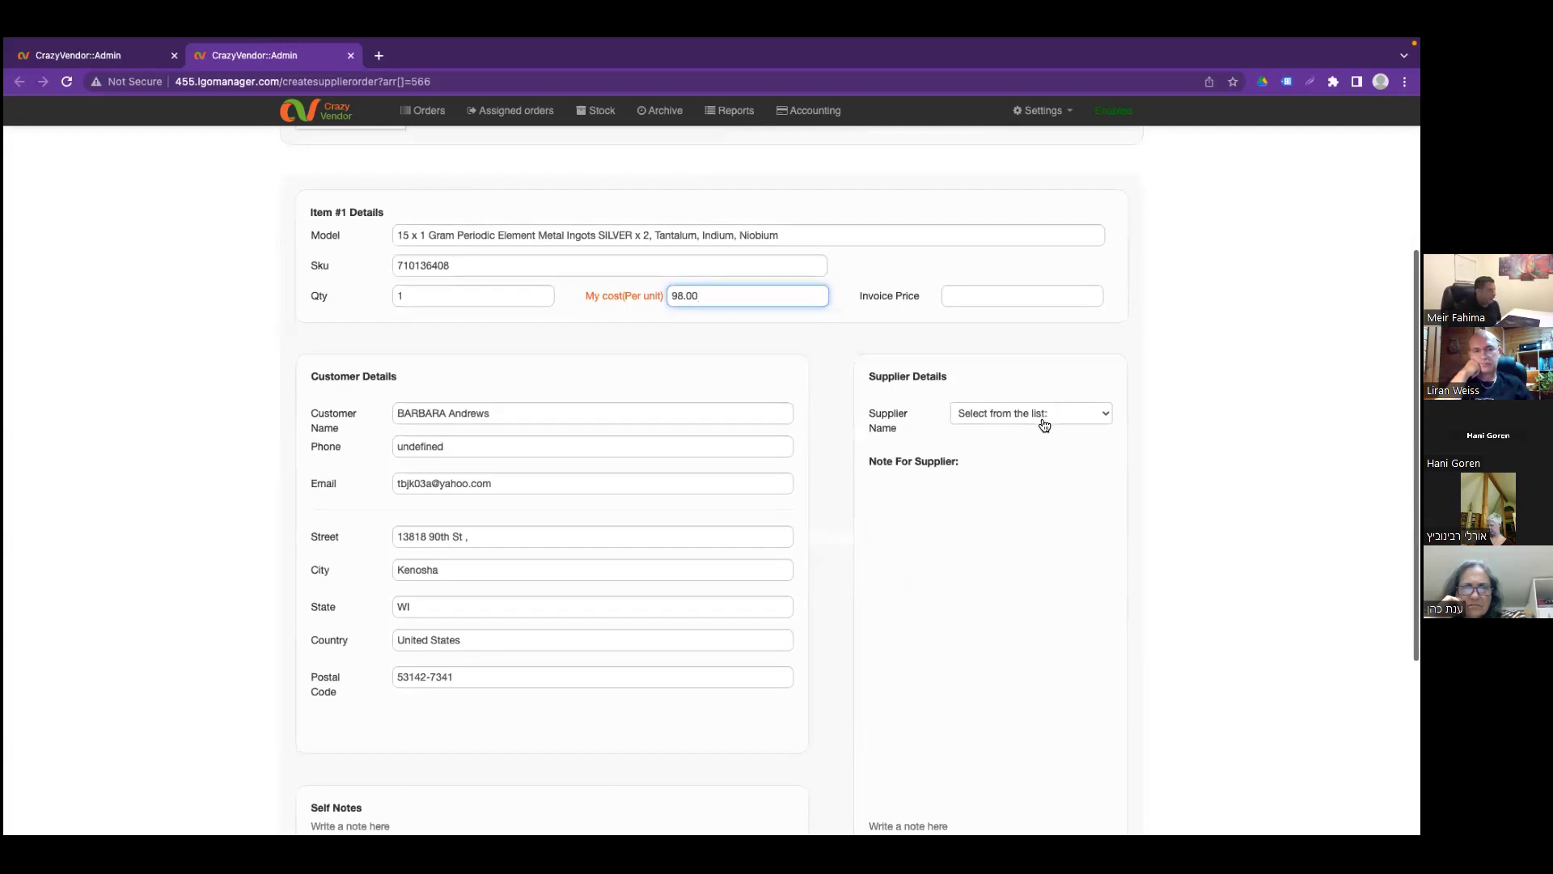
{"action": "left_click", "coordinate": [980, 417]}
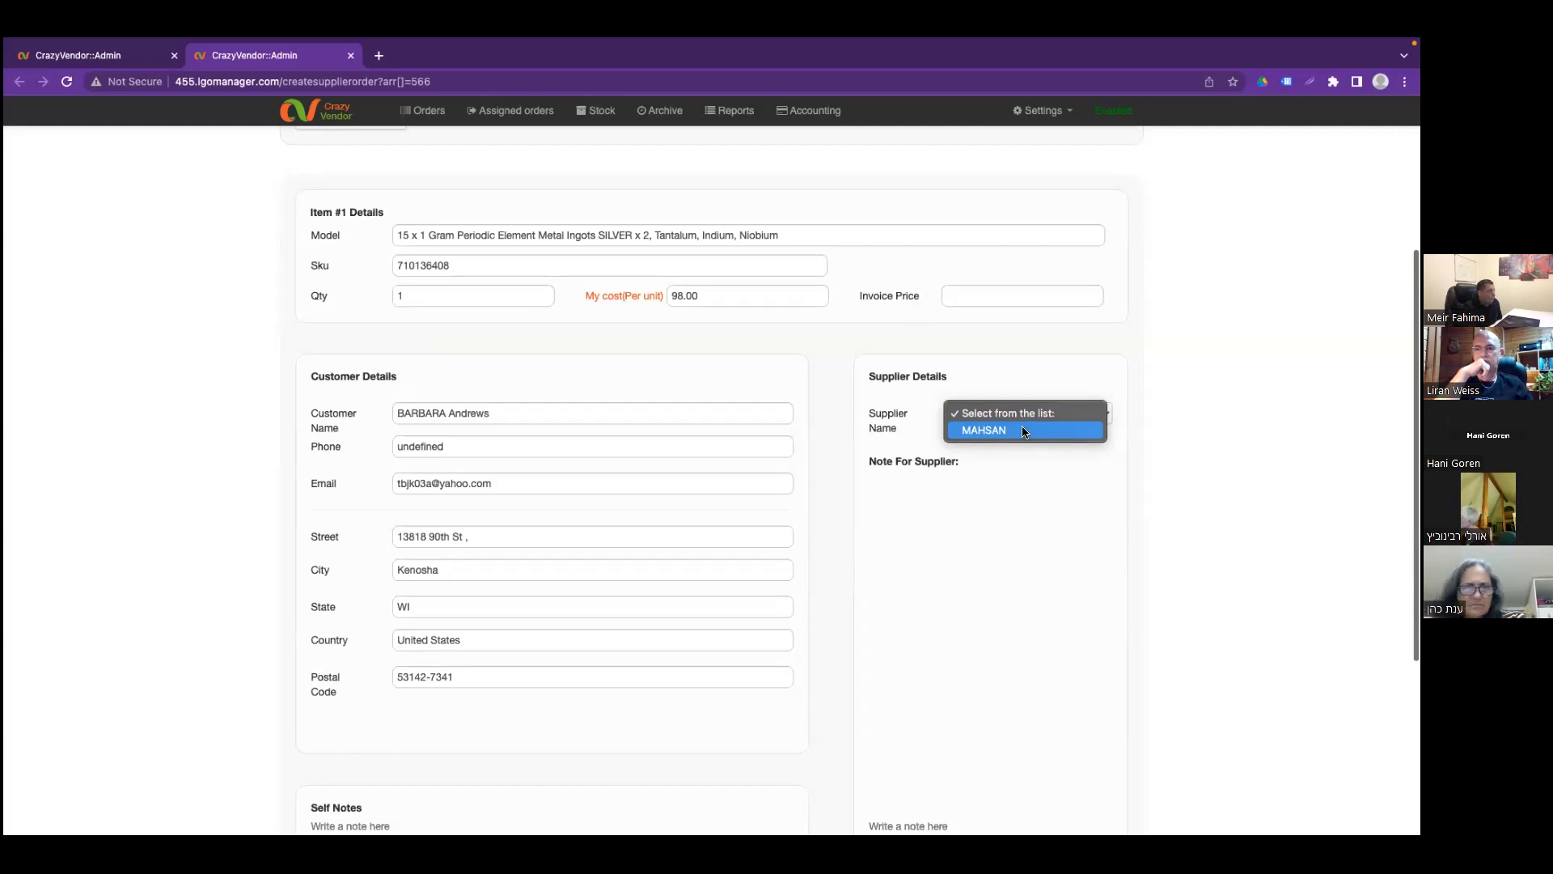
{"action": "left_click", "coordinate": [1024, 431]}
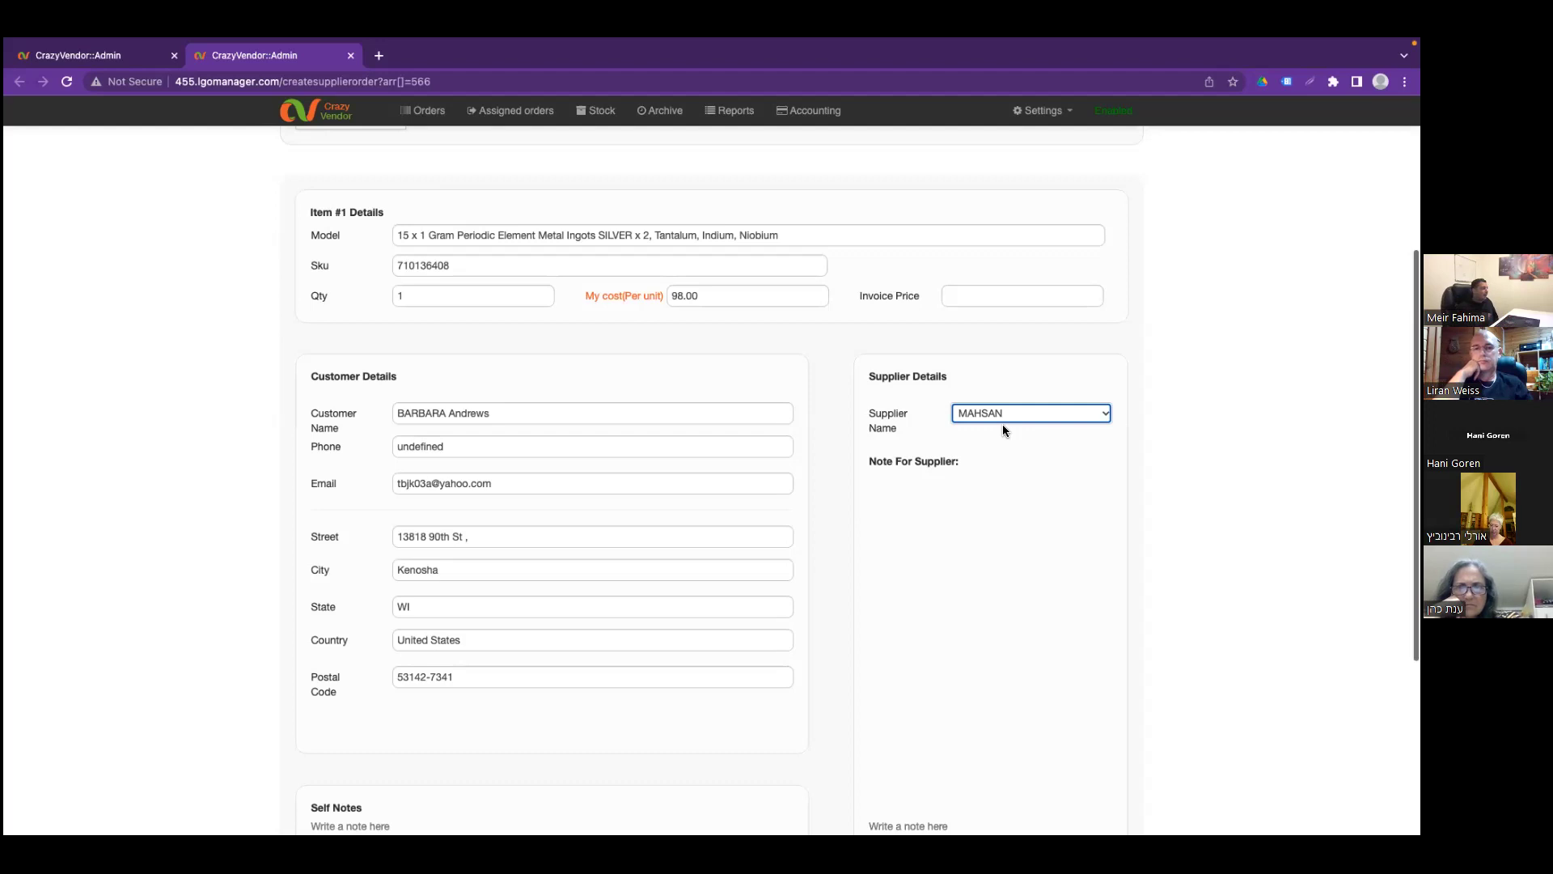
{"action": "left_click", "coordinate": [1005, 416]}
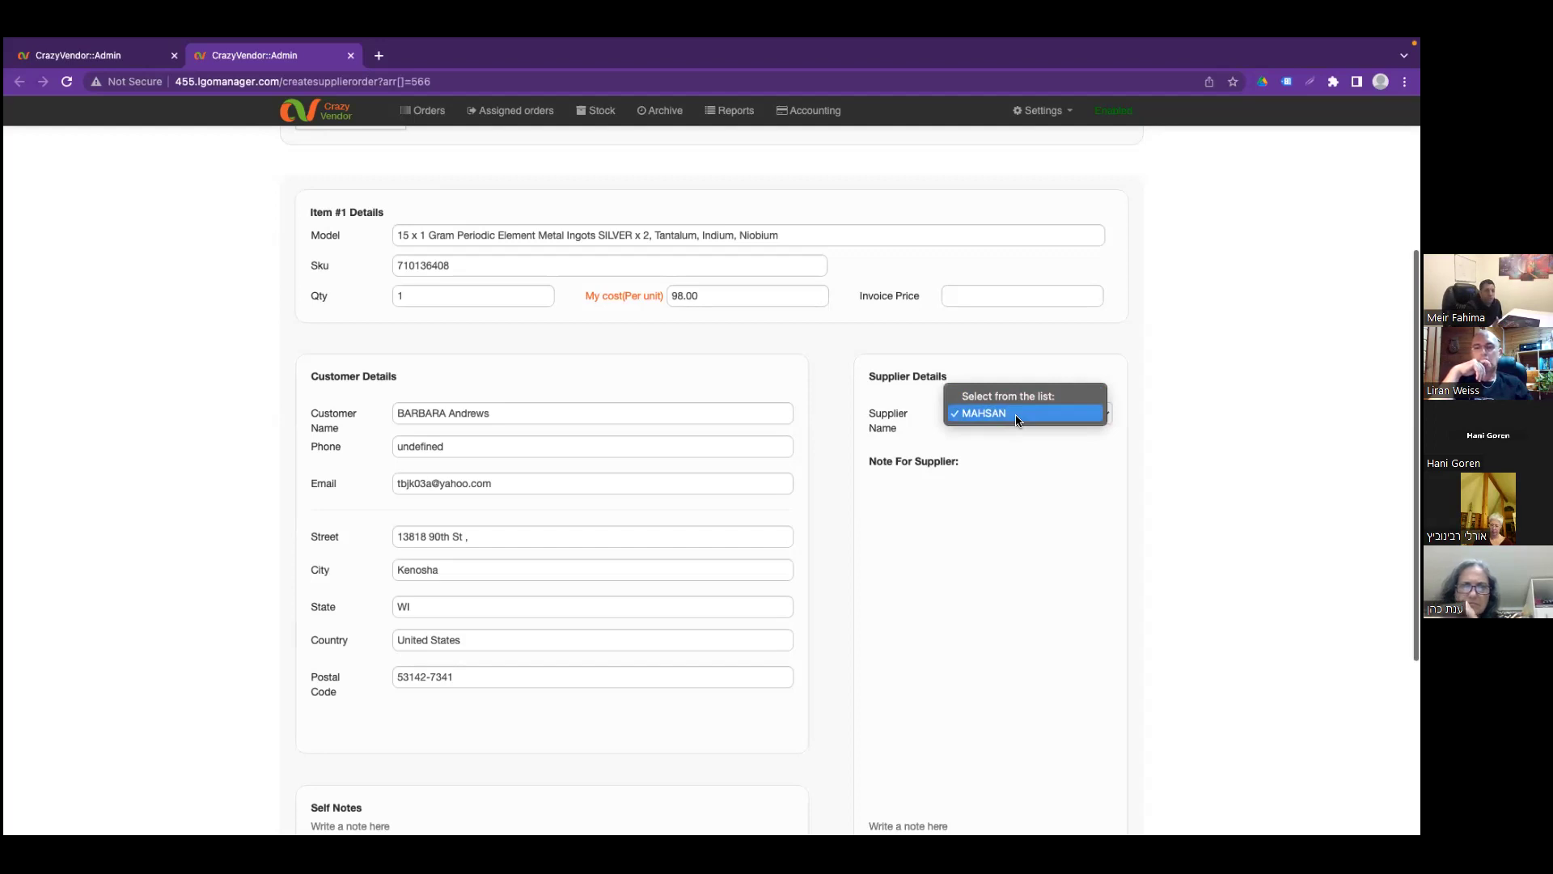
{"action": "left_click", "coordinate": [1017, 417]}
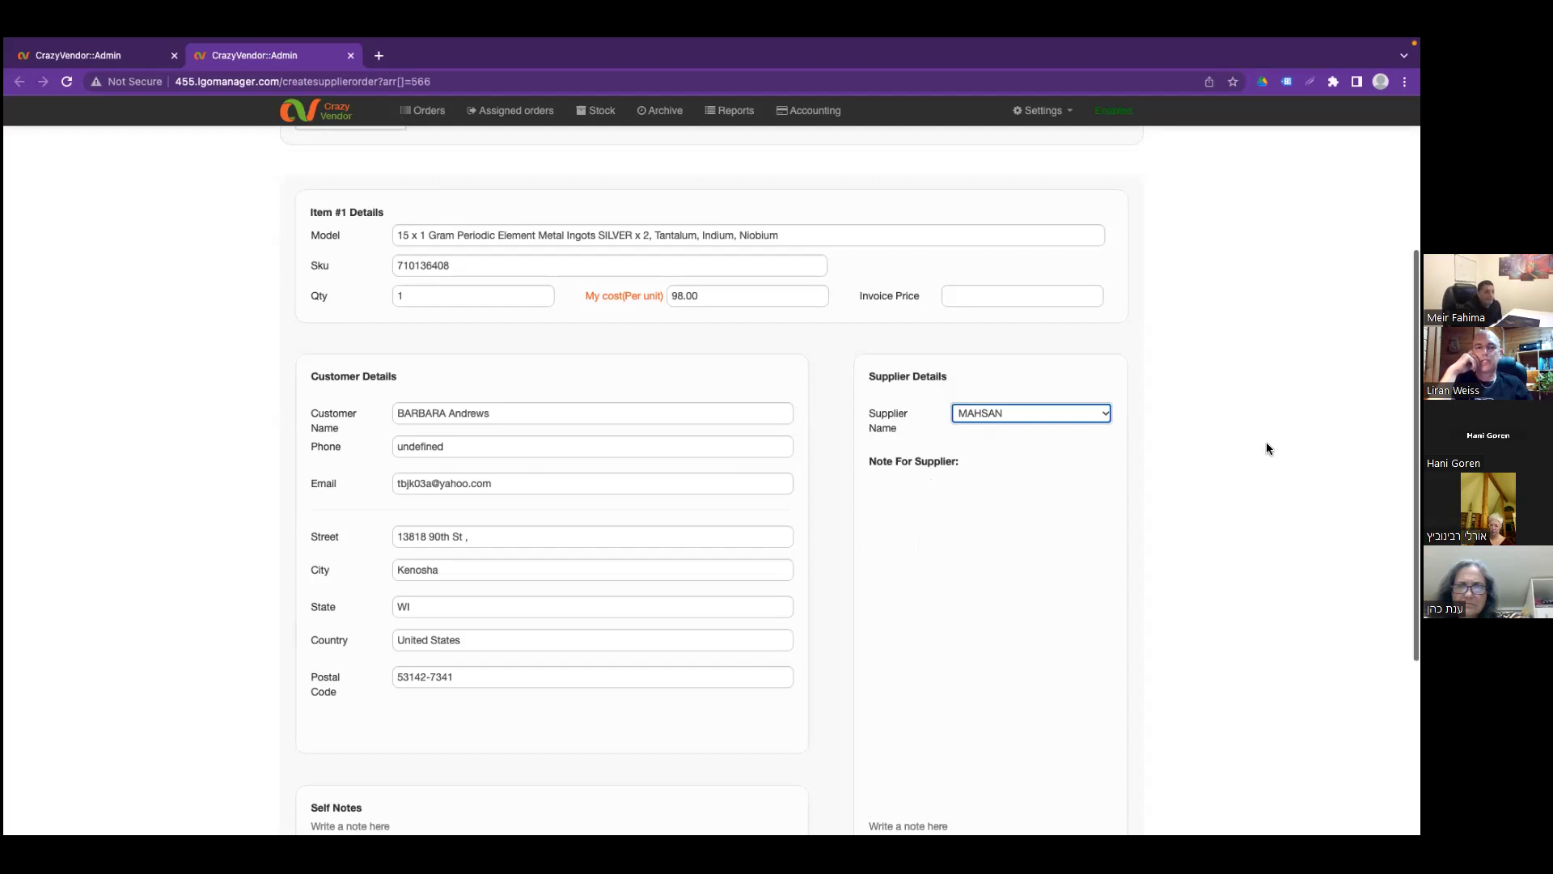
Check the item's total and its currency in the order summary against the entered cost
{"action": "scroll", "coordinate": [1269, 445], "scroll_direction": "up", "scroll_amount": 1}
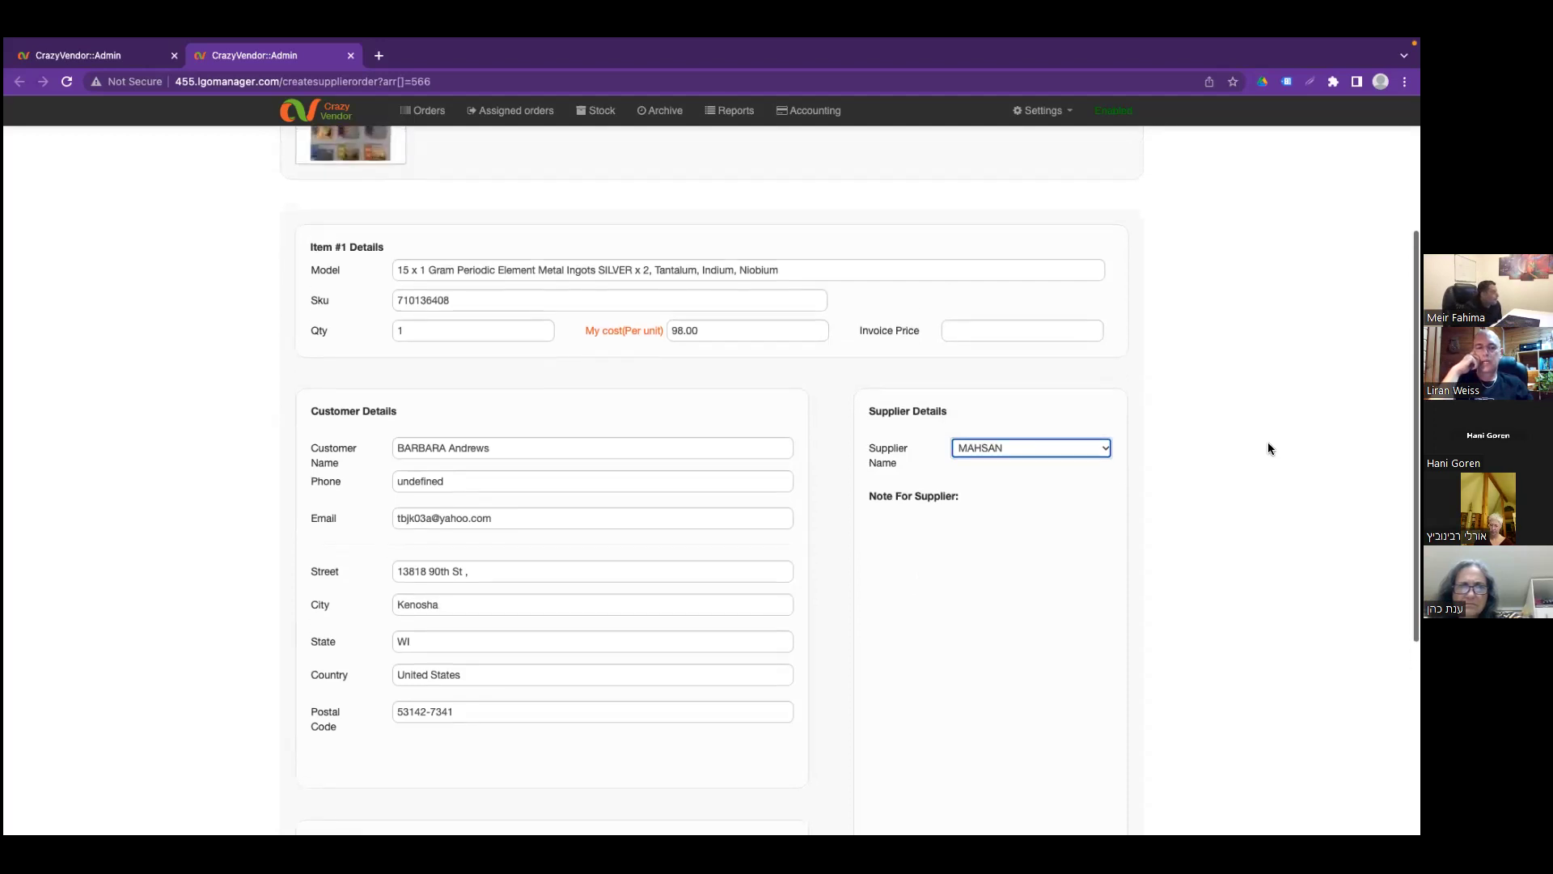
{"action": "scroll", "coordinate": [1269, 448], "scroll_direction": "up", "scroll_amount": 2}
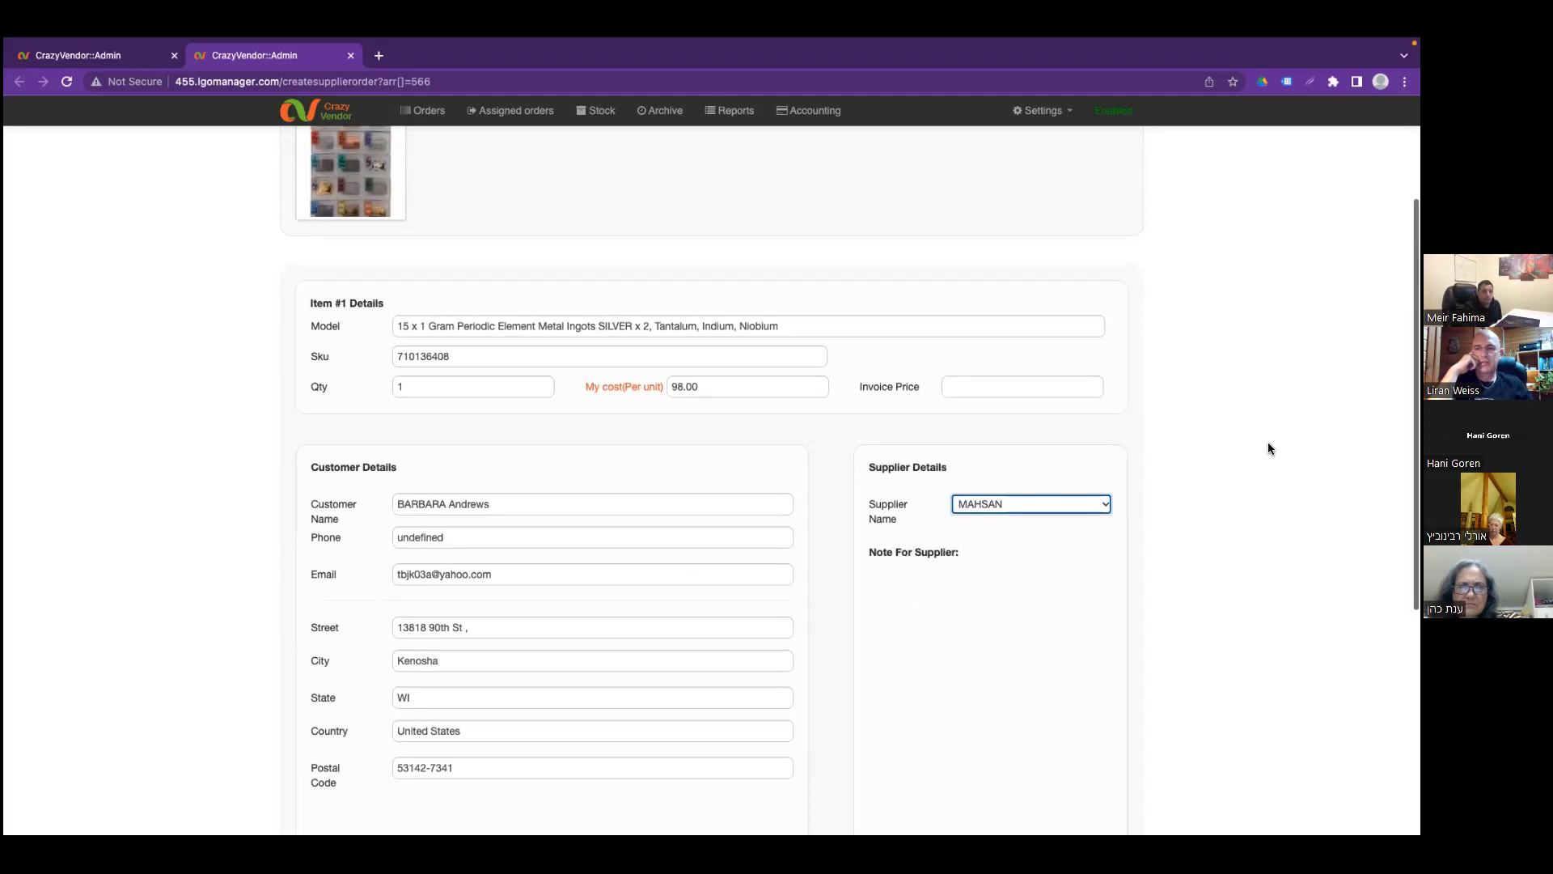
{"action": "scroll", "coordinate": [809, 389], "scroll_direction": "up", "scroll_amount": 5}
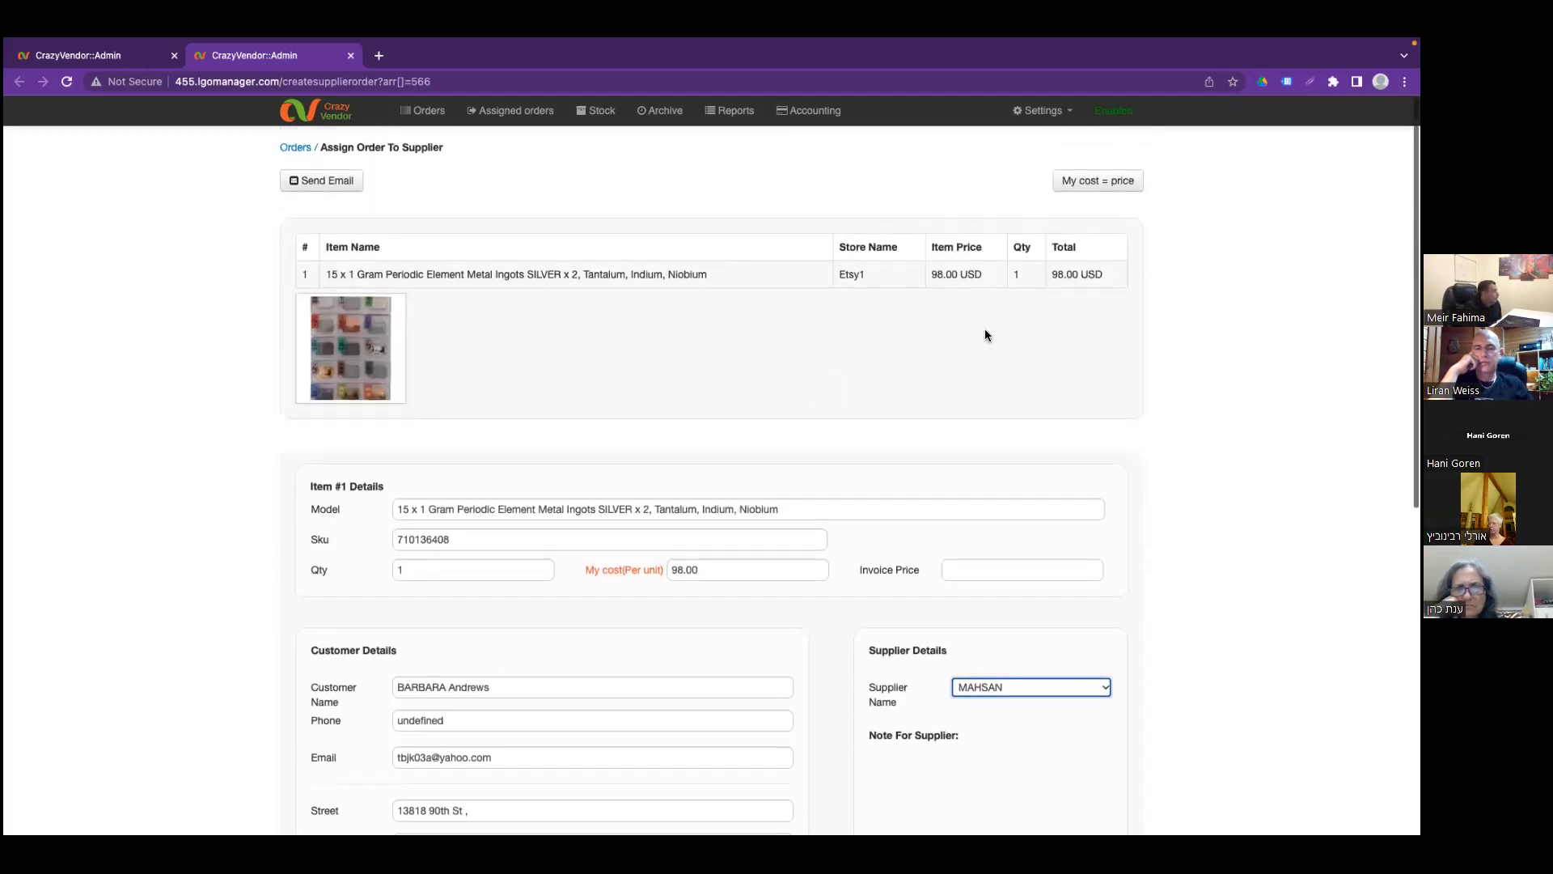
{"action": "left_click_drag", "start_coordinate": [1087, 275], "coordinate": [1104, 274]}
{"action": "key", "text": "shift+Left"}
{"action": "key", "text": "shift+Left"}
{"action": "key", "text": "shift+Left"}
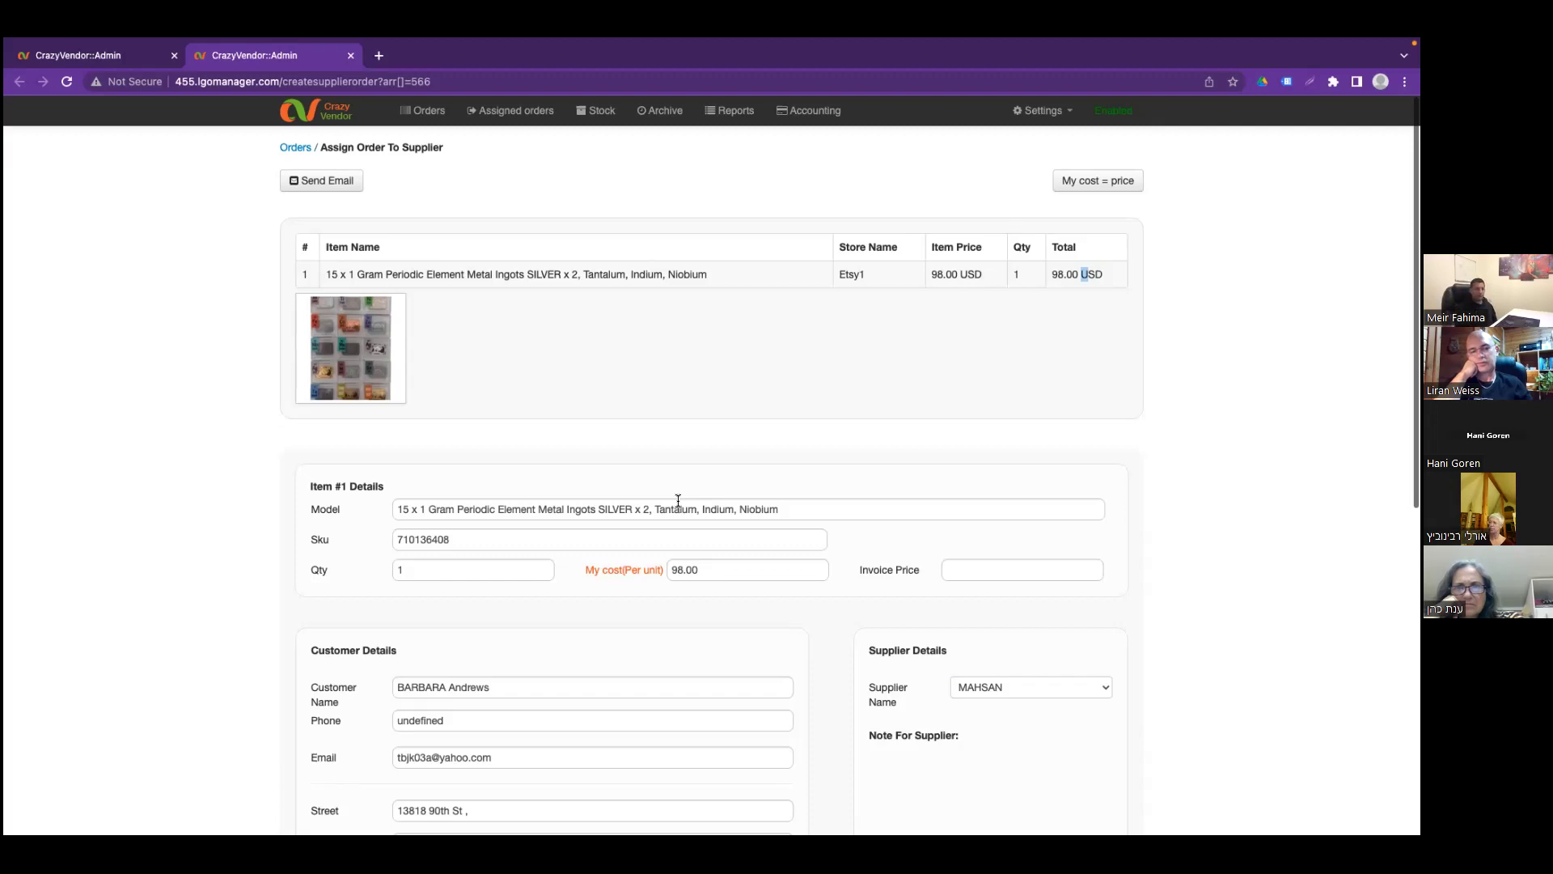
{"action": "double_click", "coordinate": [1088, 274]}
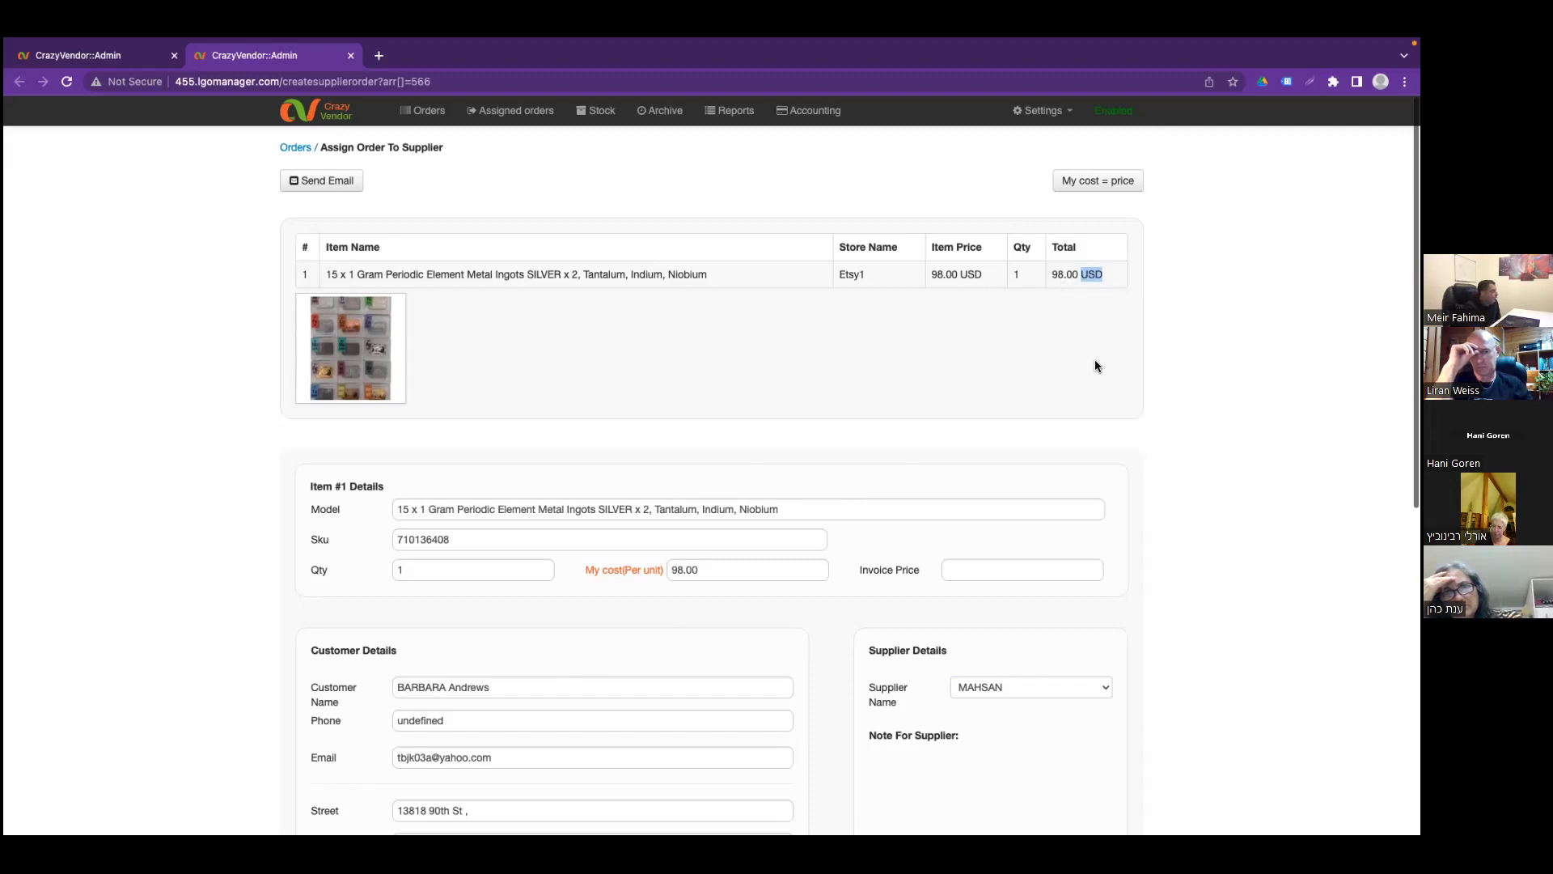
{"action": "left_click", "coordinate": [808, 599]}
Choose Israel Post as the shipping company in the shipping details
{"action": "scroll", "coordinate": [920, 618], "scroll_direction": "down", "scroll_amount": 3}
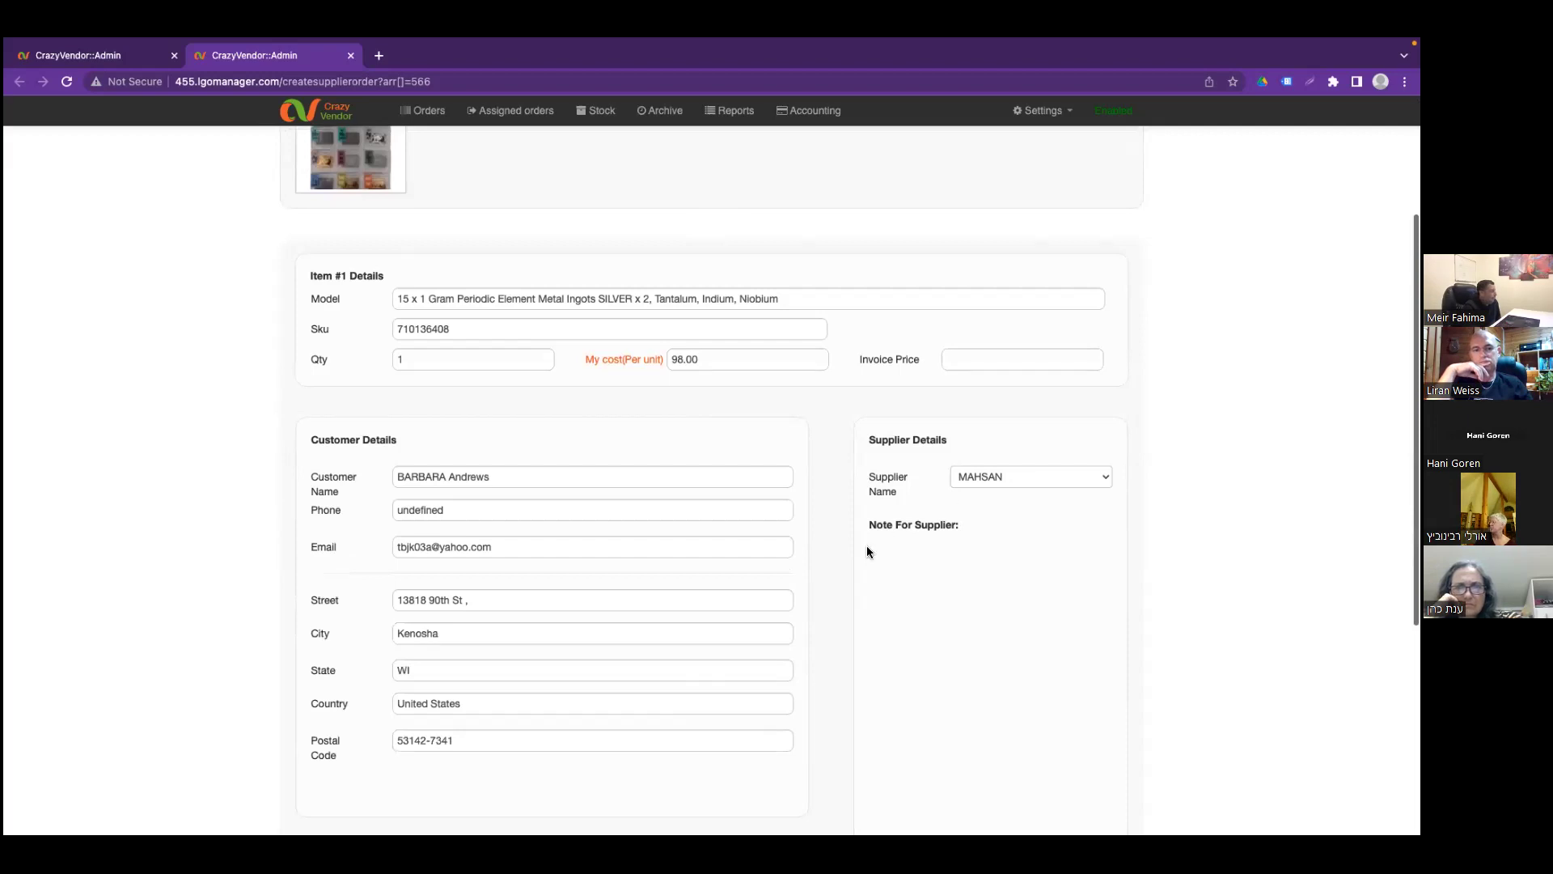
{"action": "scroll", "coordinate": [866, 545], "scroll_direction": "down", "scroll_amount": 5}
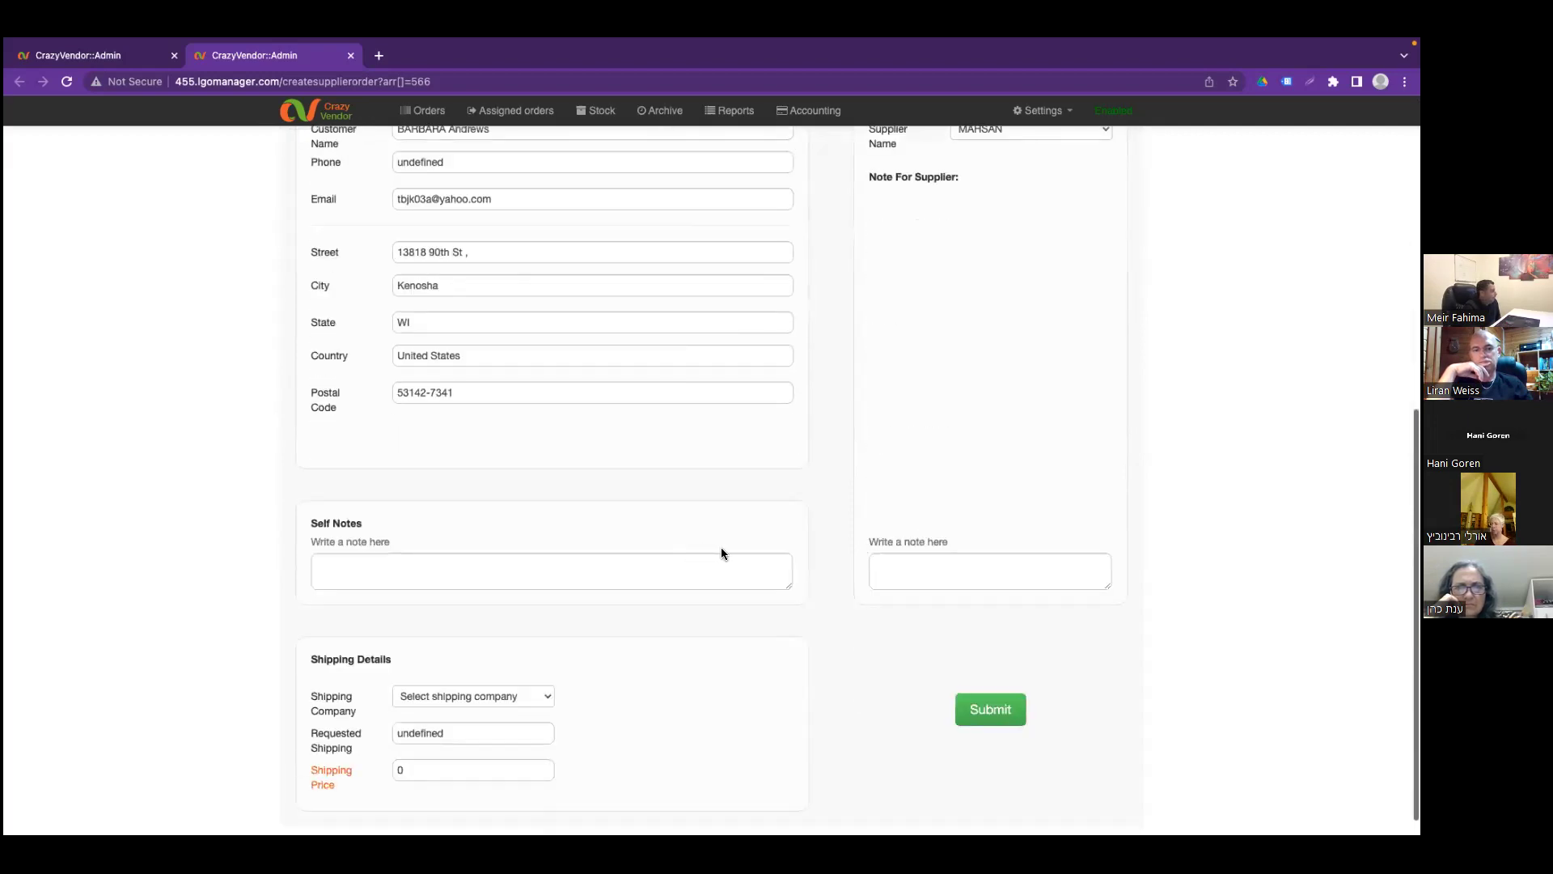
{"action": "scroll", "coordinate": [721, 547], "scroll_direction": "down", "scroll_amount": 1}
{"action": "left_click_drag", "start_coordinate": [462, 749], "coordinate": [352, 746]}
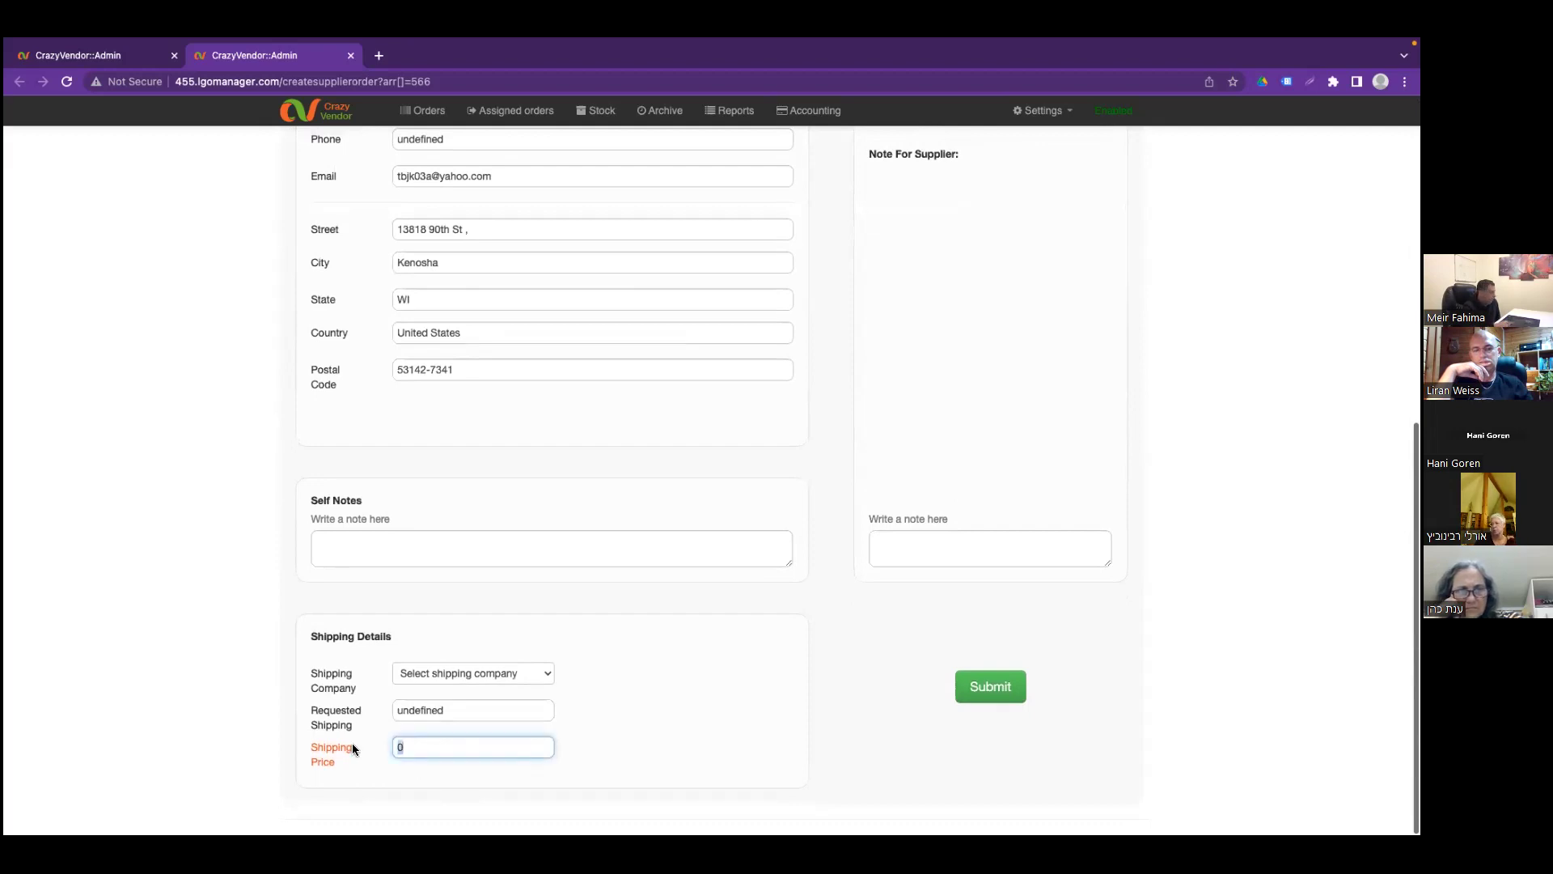
{"action": "left_click", "coordinate": [453, 682]}
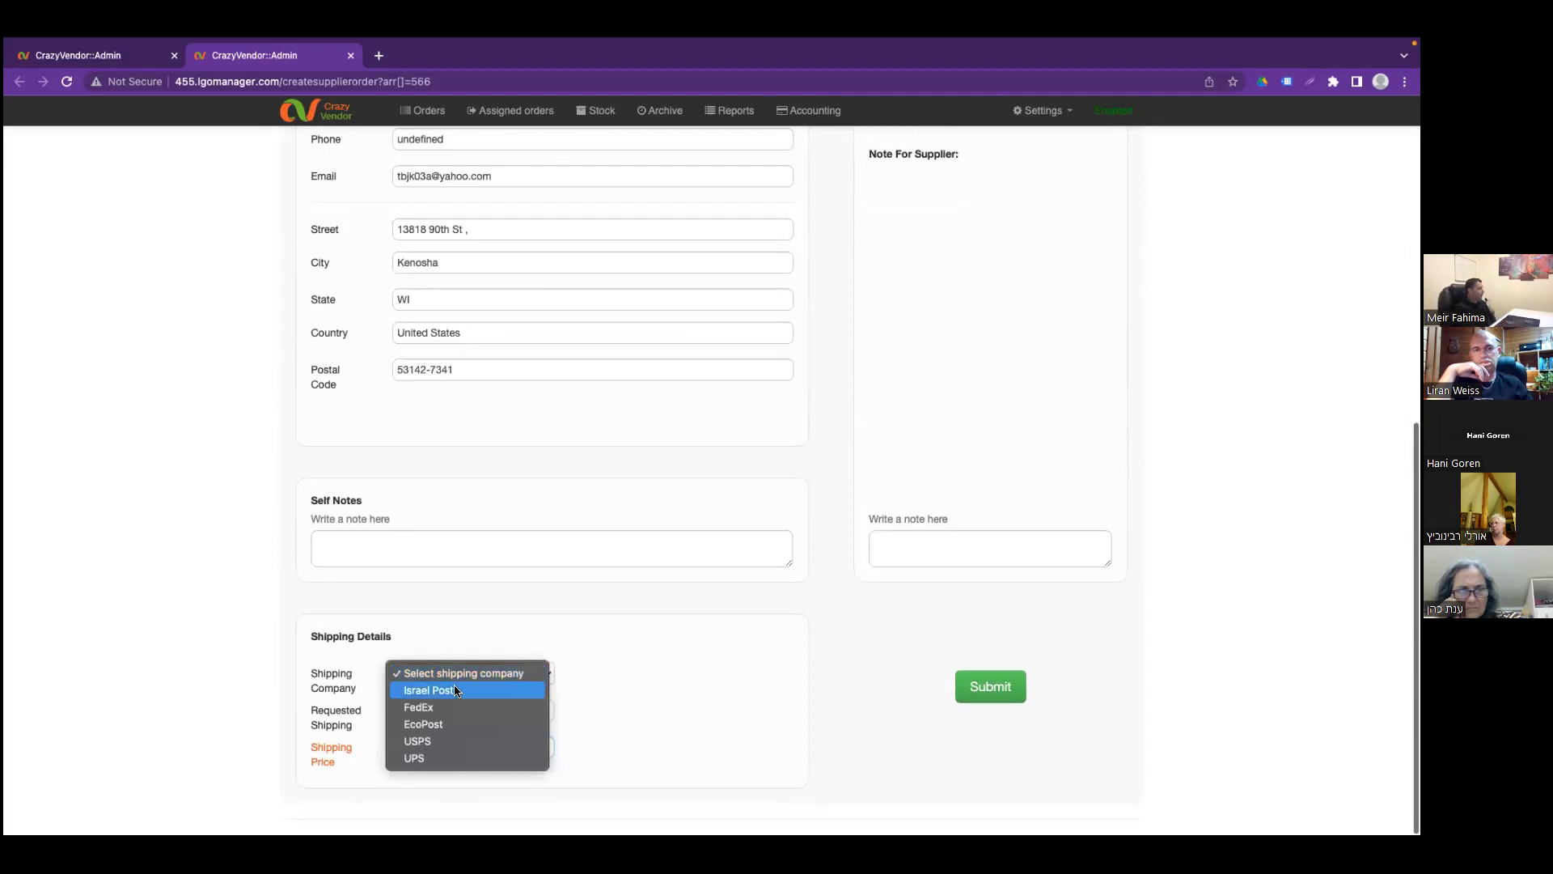
{"action": "left_click", "coordinate": [457, 690]}
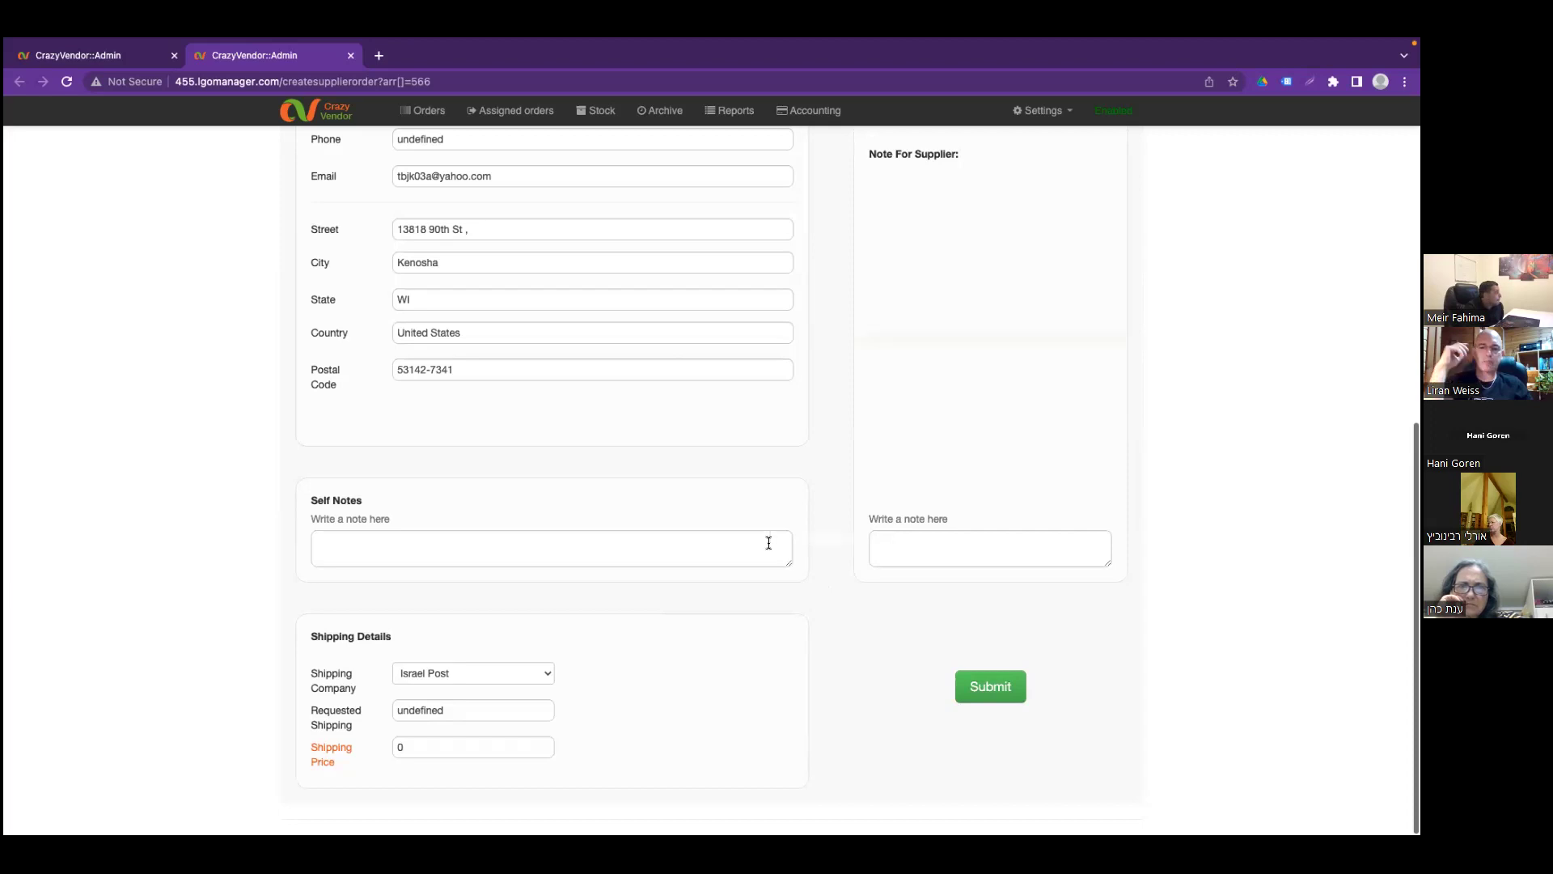
{"action": "scroll", "coordinate": [769, 540], "scroll_direction": "up", "scroll_amount": 1}
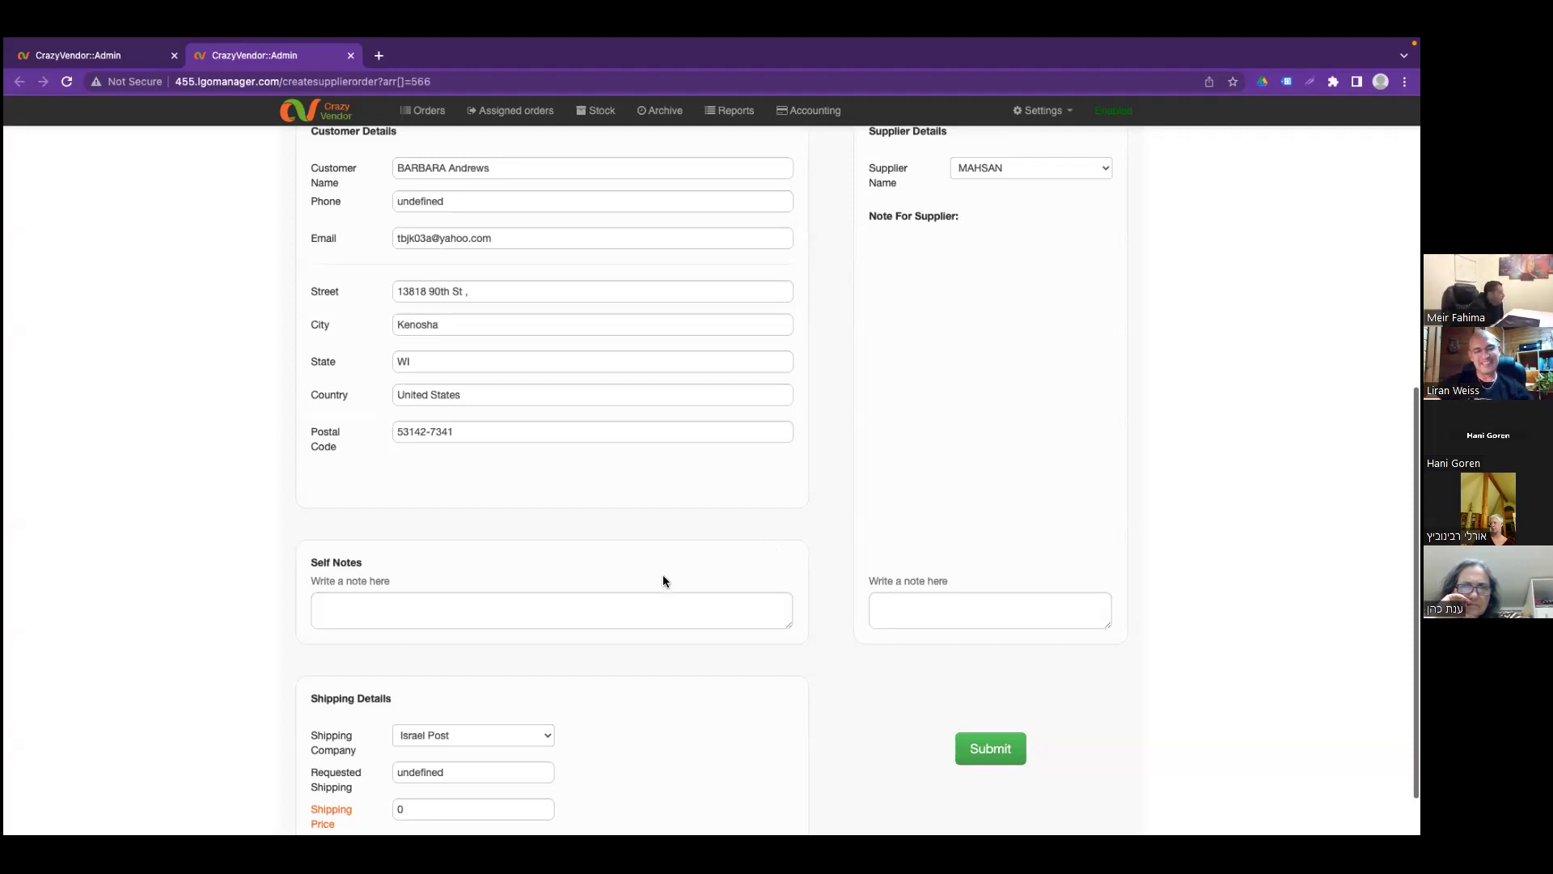
Leave the self notes and supplier note empty and submit the new supplier order
{"action": "left_click", "coordinate": [506, 594]}
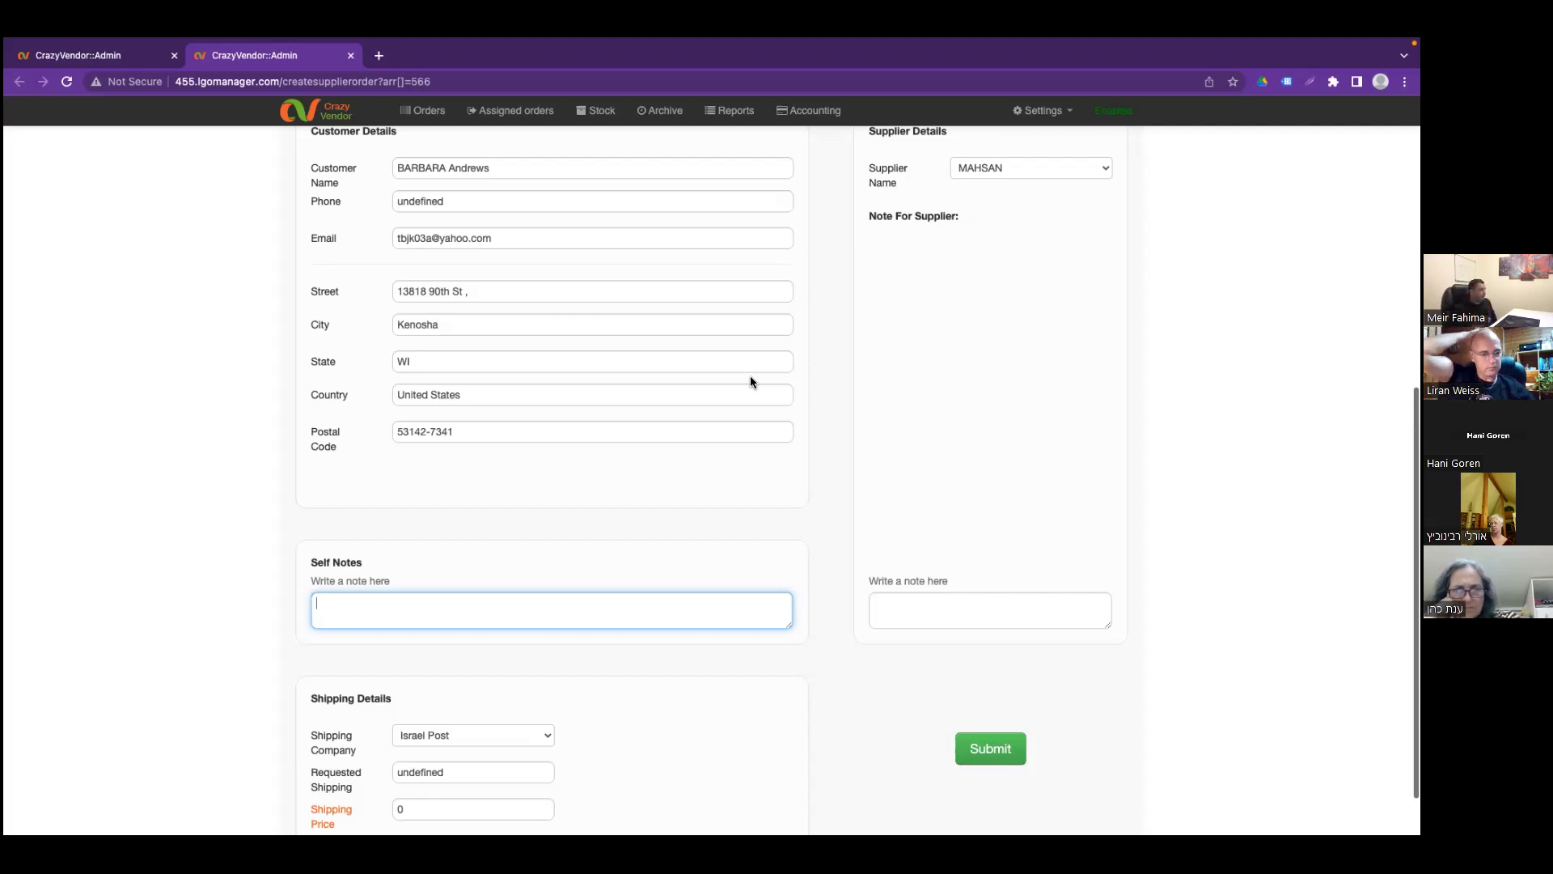
{"action": "left_click", "coordinate": [995, 621]}
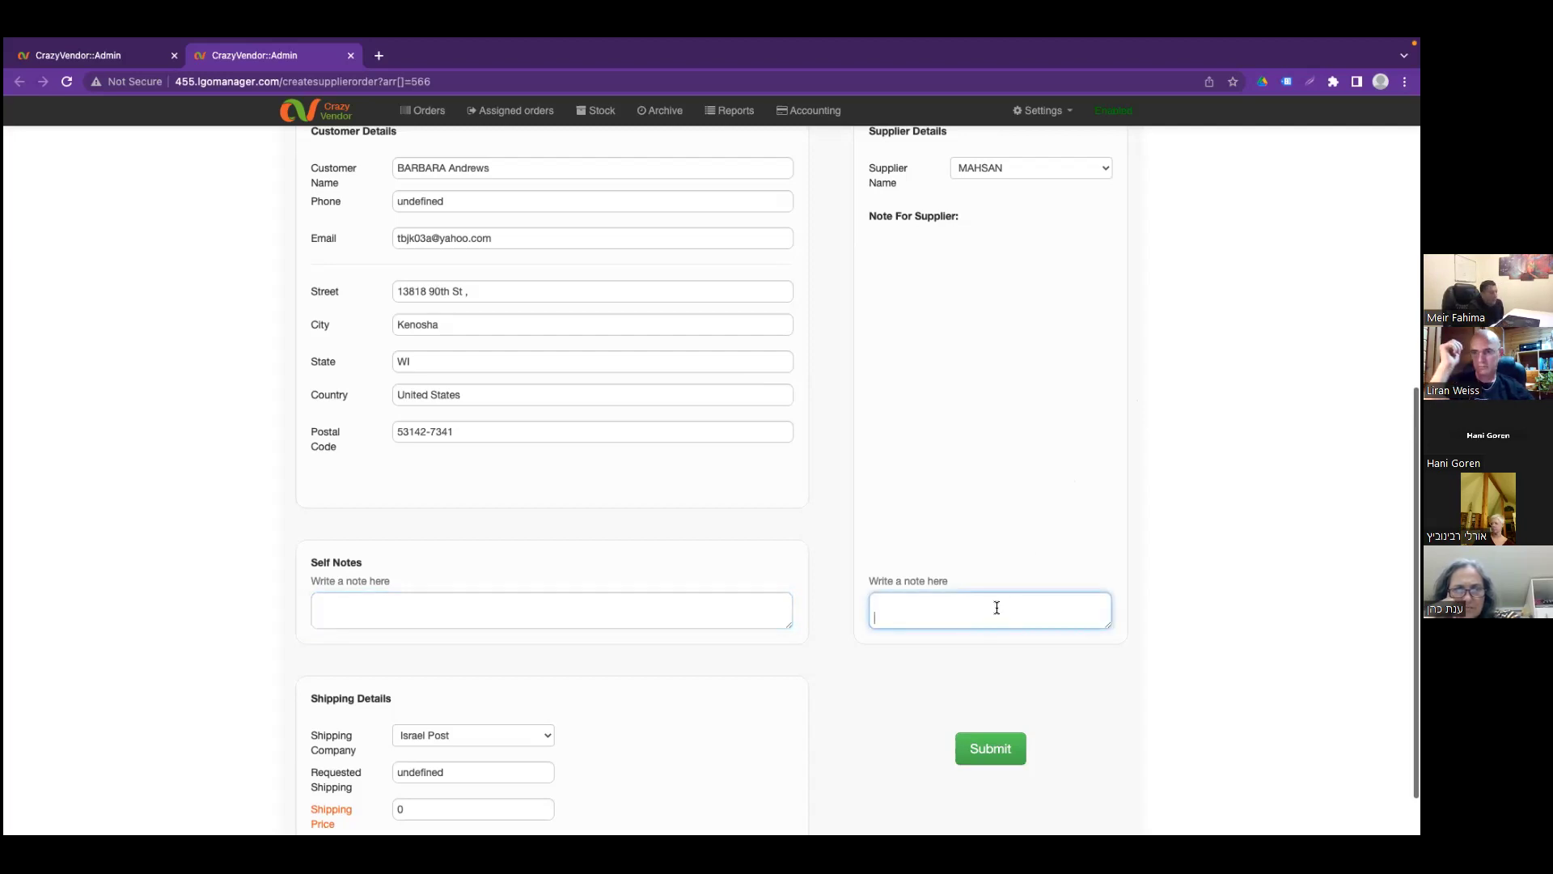
{"action": "scroll", "coordinate": [778, 644], "scroll_direction": "down", "scroll_amount": 2}
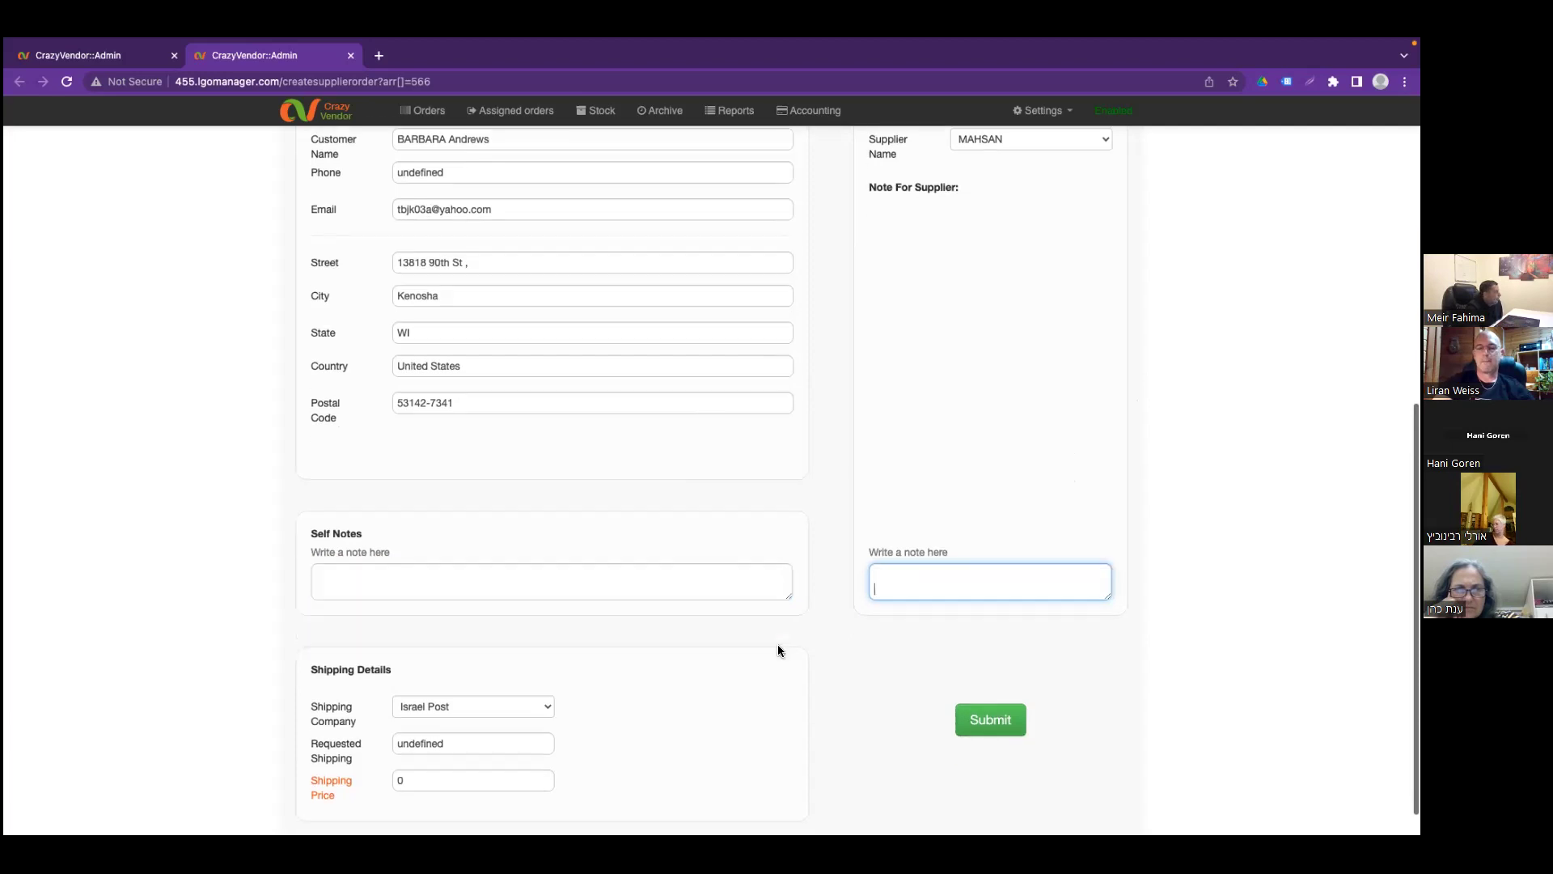
{"action": "left_click", "coordinate": [992, 684]}
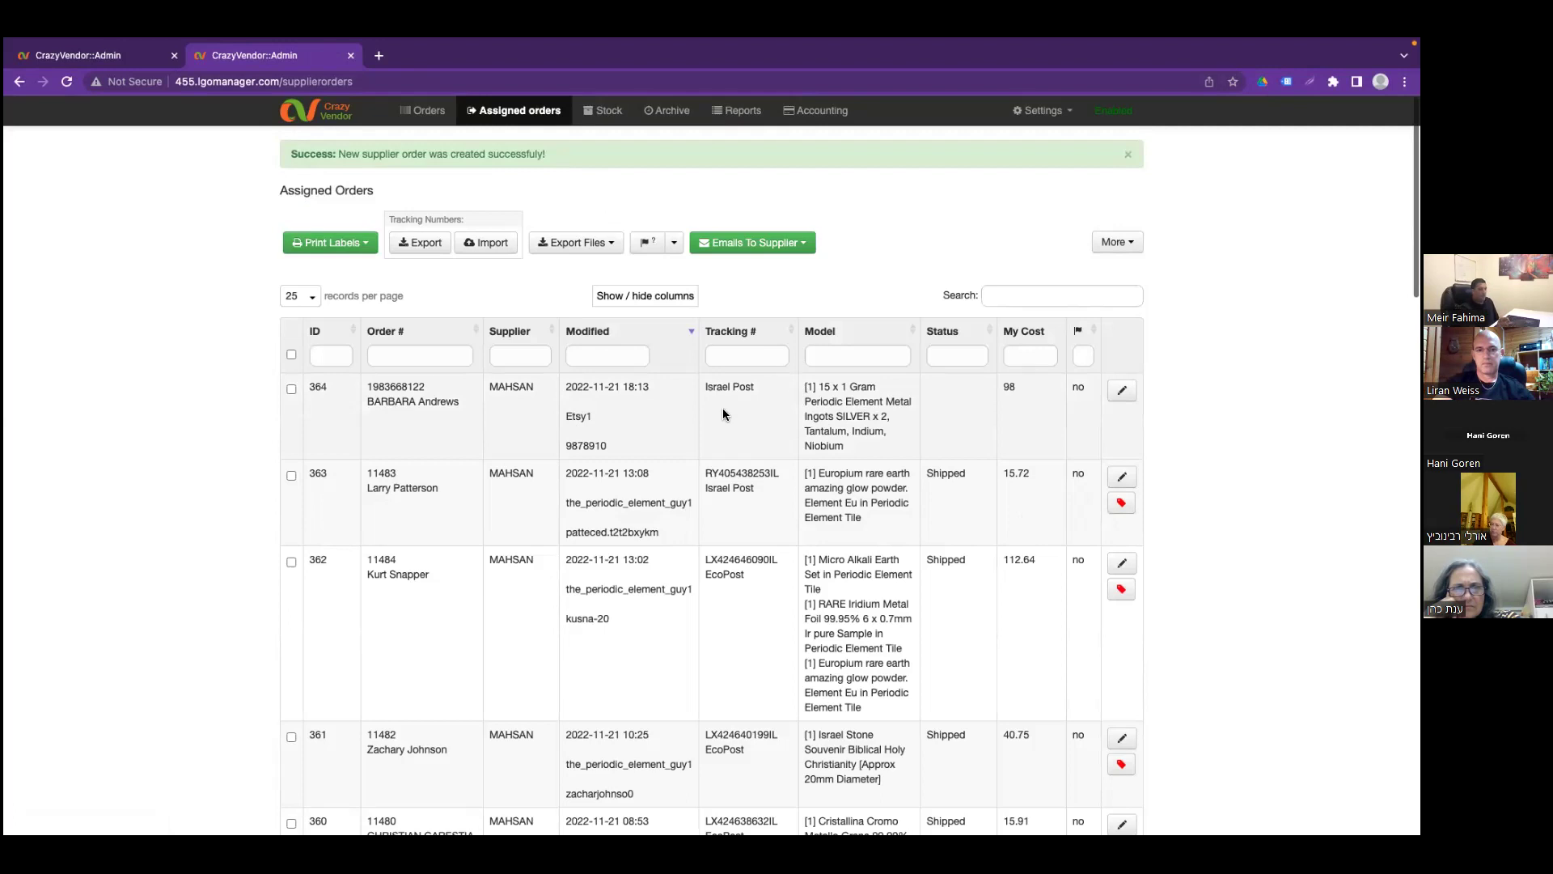
Open the newly assigned Etsy order for editing and set its shipping weight to 0.5
{"action": "left_click", "coordinate": [1111, 400]}
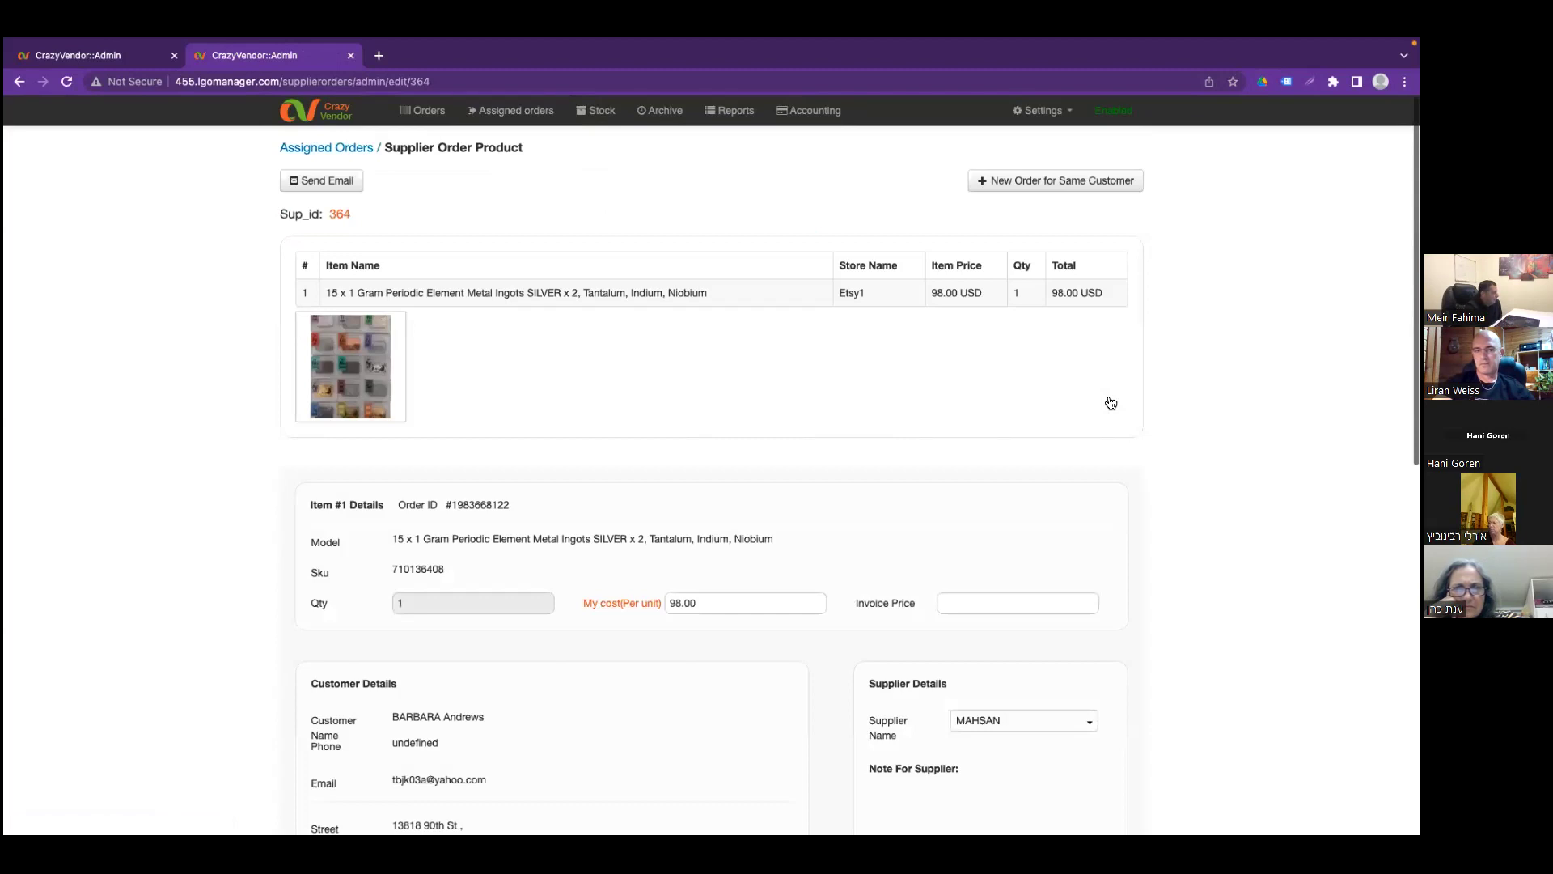
{"action": "scroll", "coordinate": [825, 582], "scroll_direction": "down", "scroll_amount": 3}
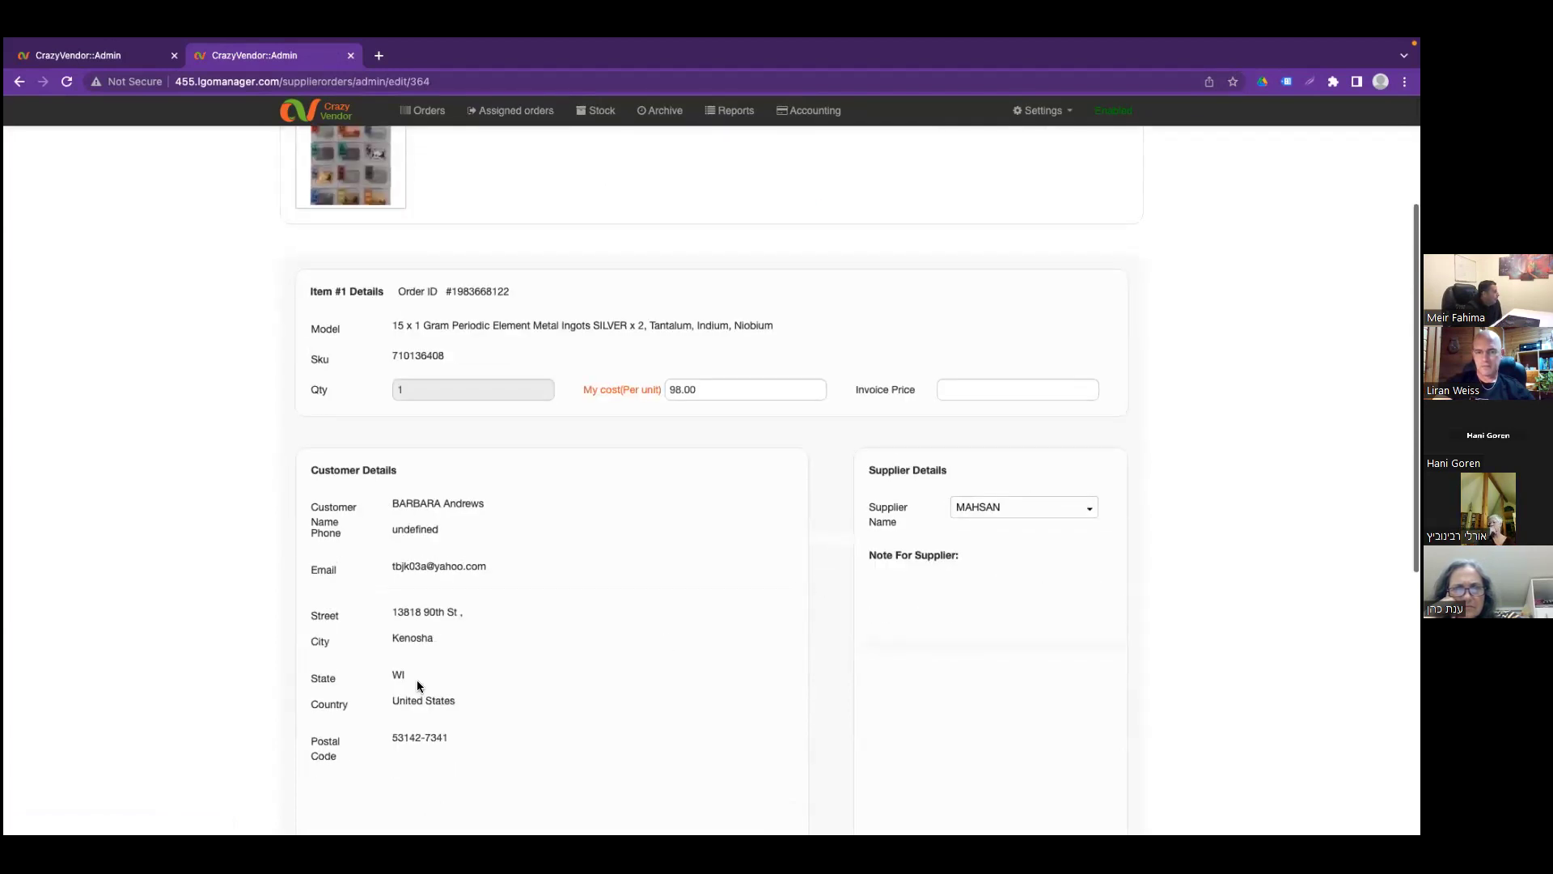
{"action": "scroll", "coordinate": [582, 659], "scroll_direction": "down", "scroll_amount": 2}
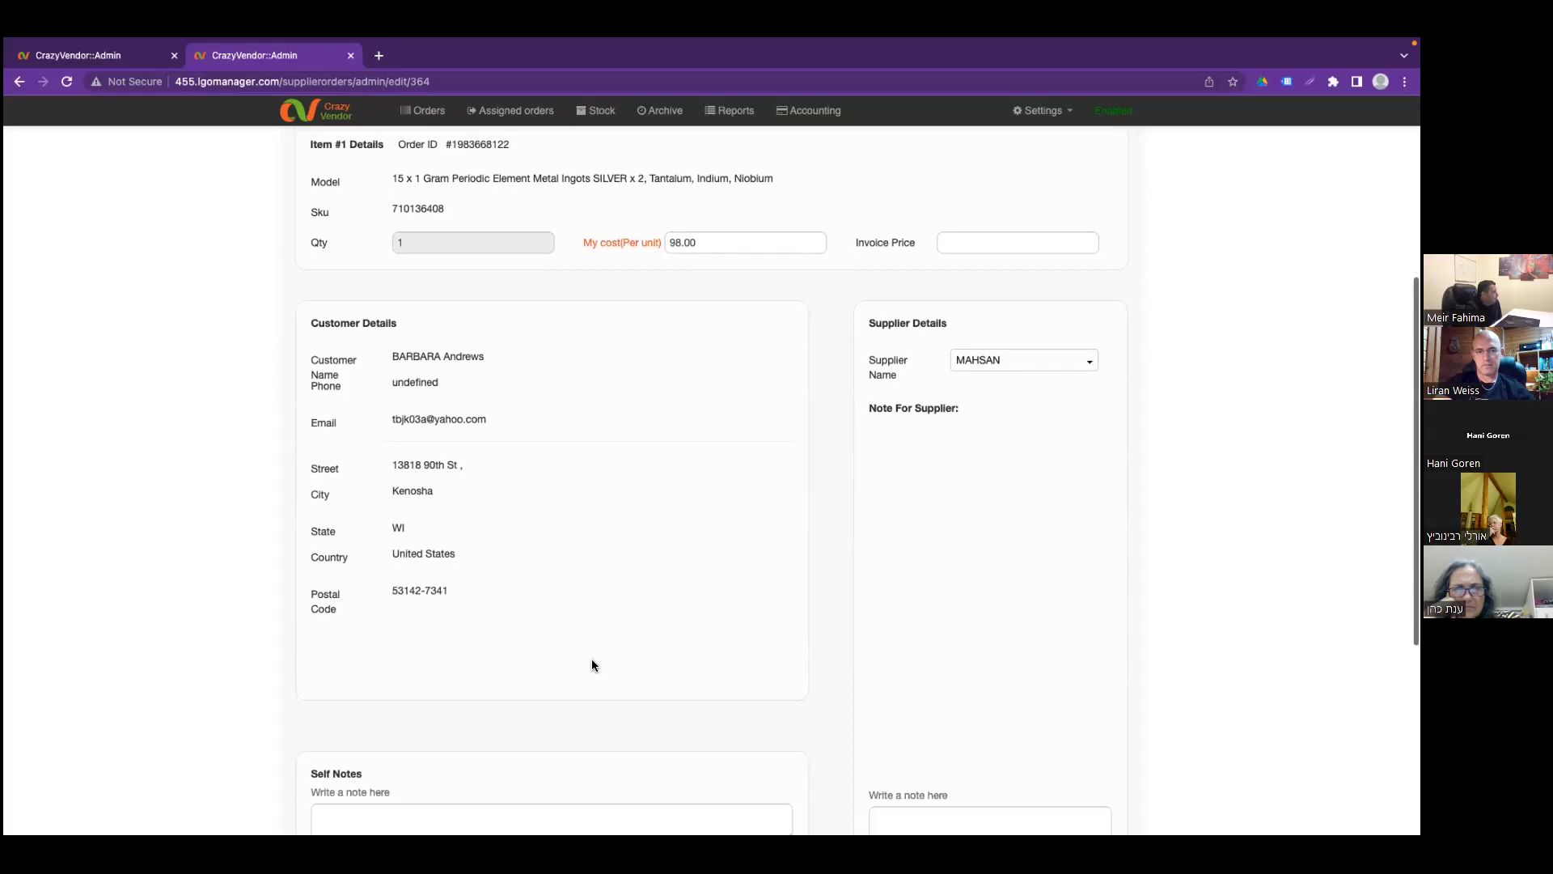
{"action": "scroll", "coordinate": [547, 583], "scroll_direction": "down", "scroll_amount": 4}
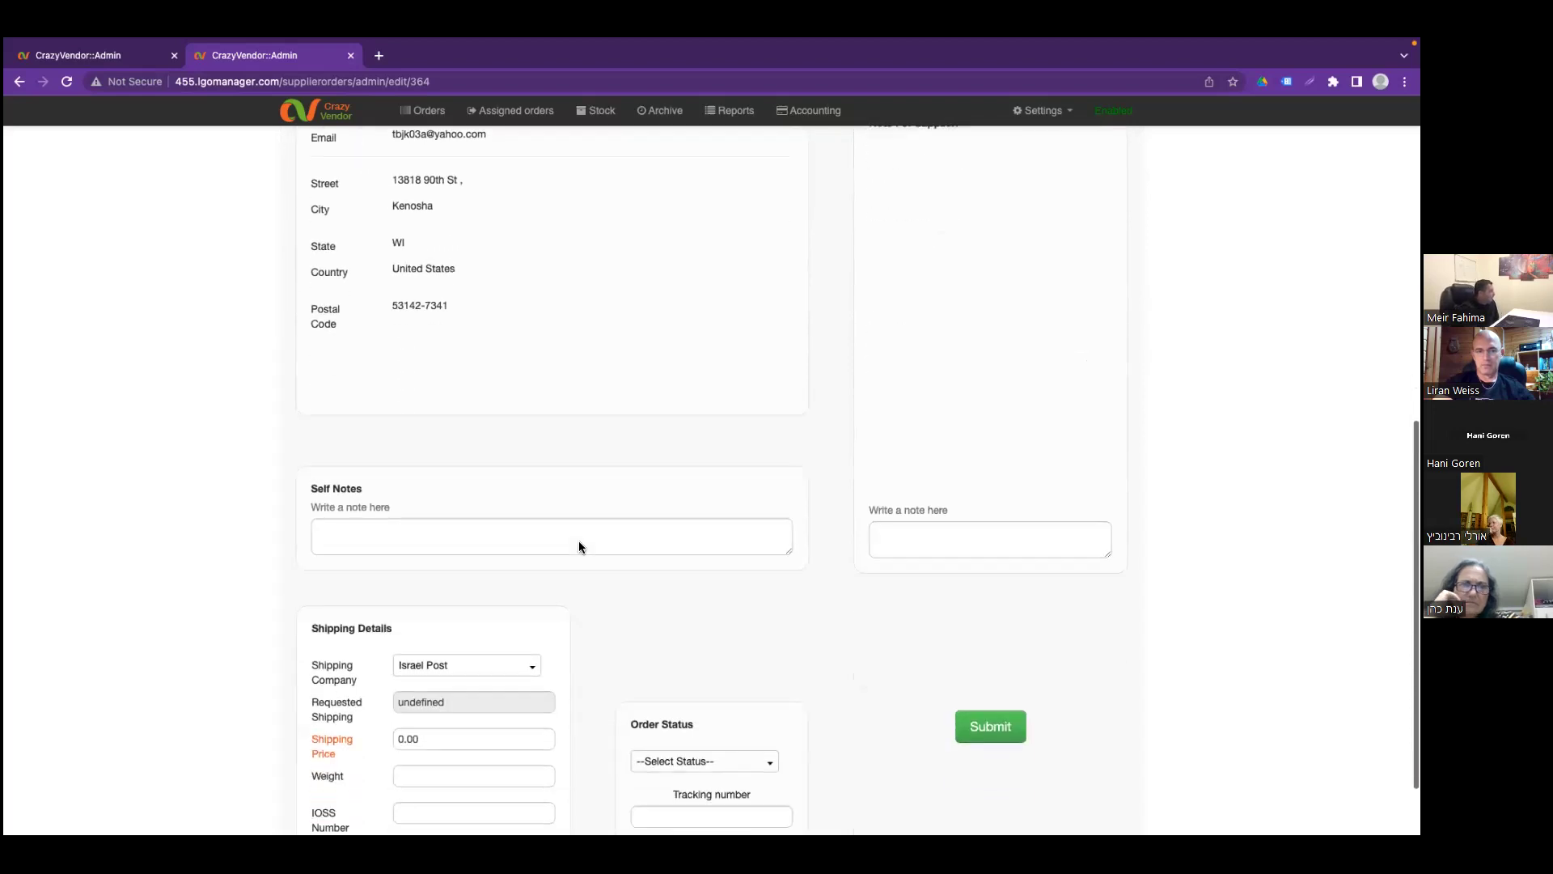
{"action": "scroll", "coordinate": [579, 547], "scroll_direction": "down", "scroll_amount": 1}
{"action": "left_click", "coordinate": [466, 686]}
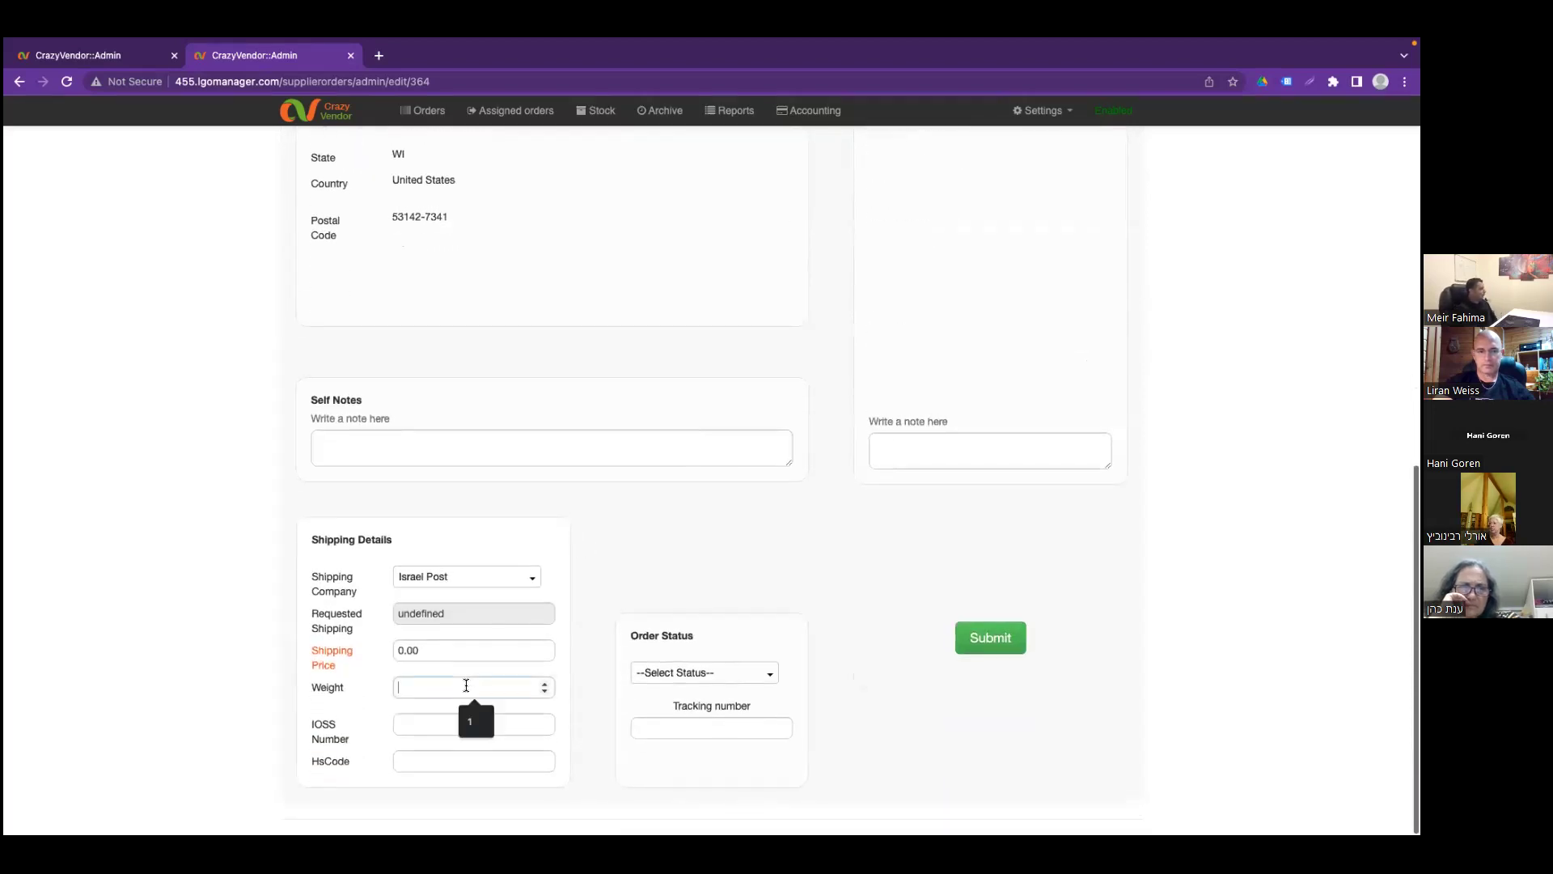
{"action": "type", "text": "0"}
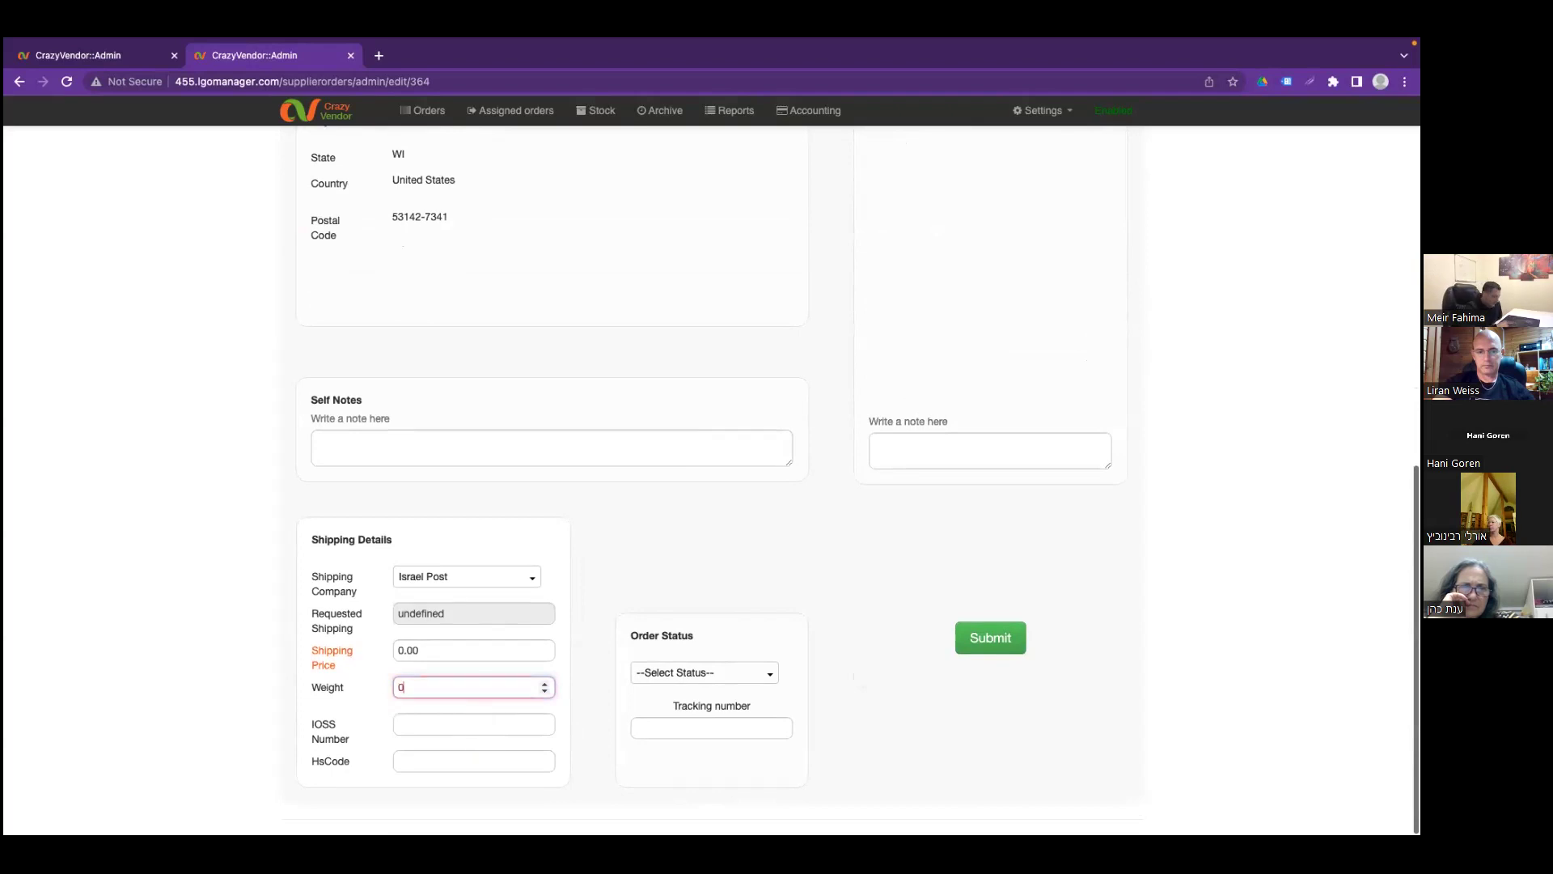
{"action": "type", "text": ".5"}
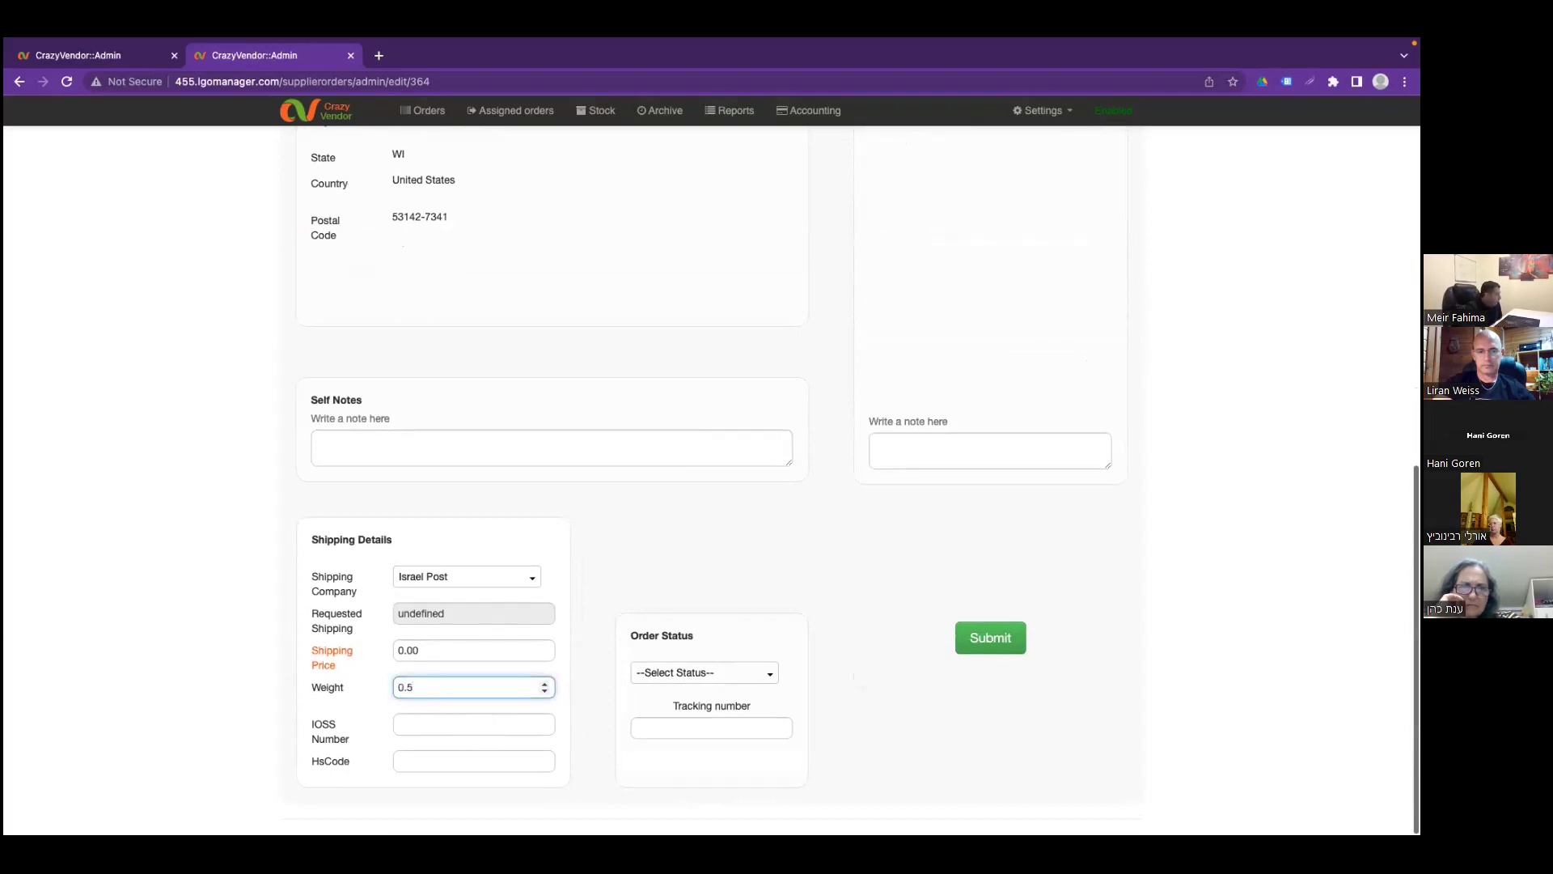
Set both the IOSS Number and the HsCode to 1 in the shipping details and submit the order
{"action": "left_click", "coordinate": [472, 720]}
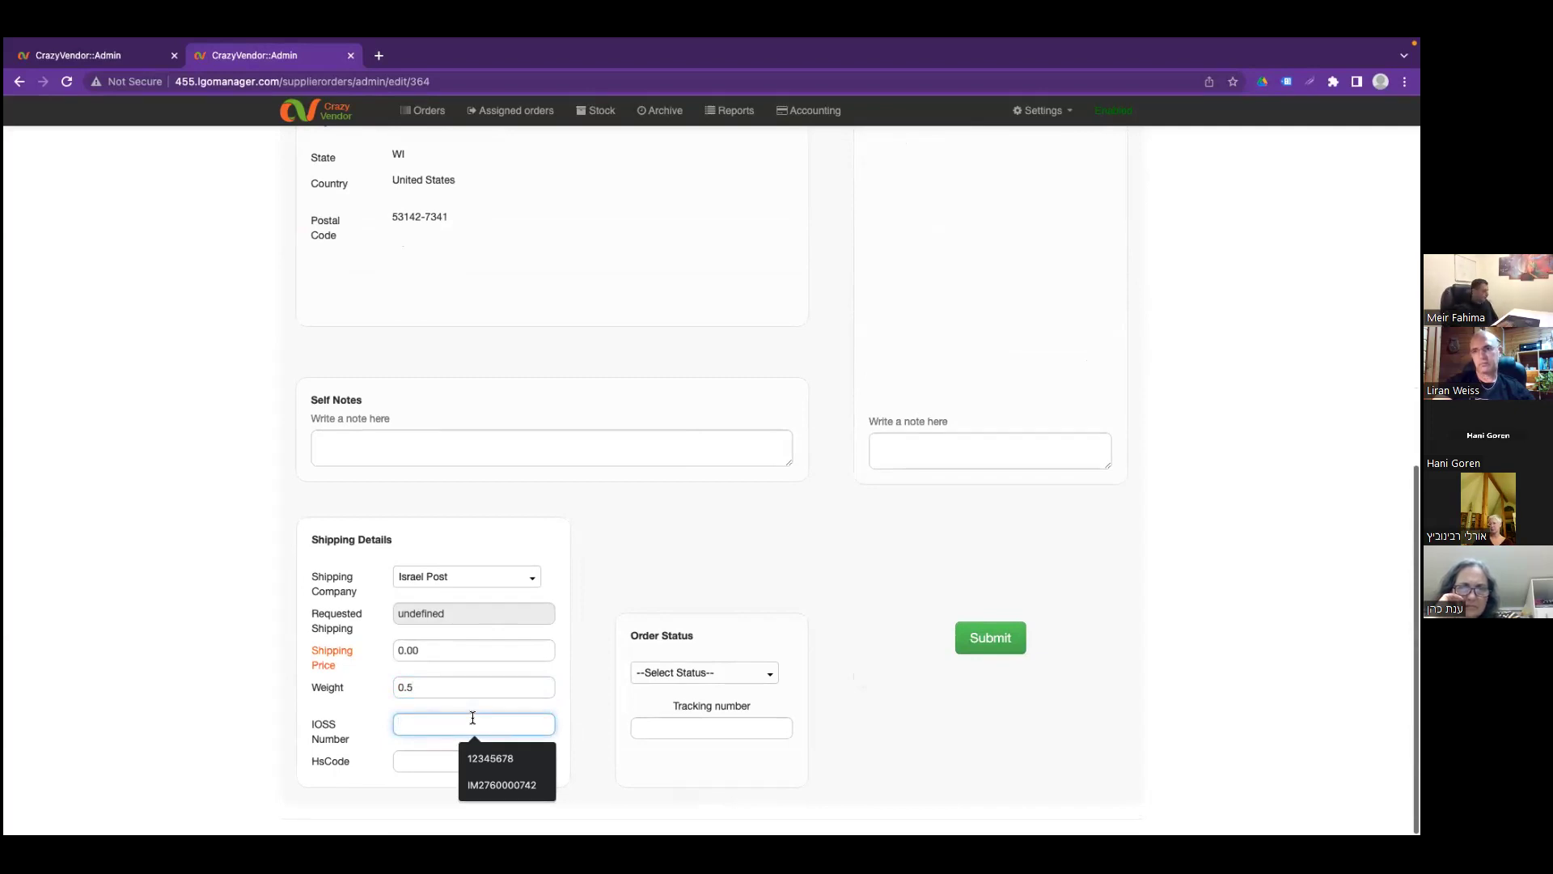
{"action": "type", "text": "1"}
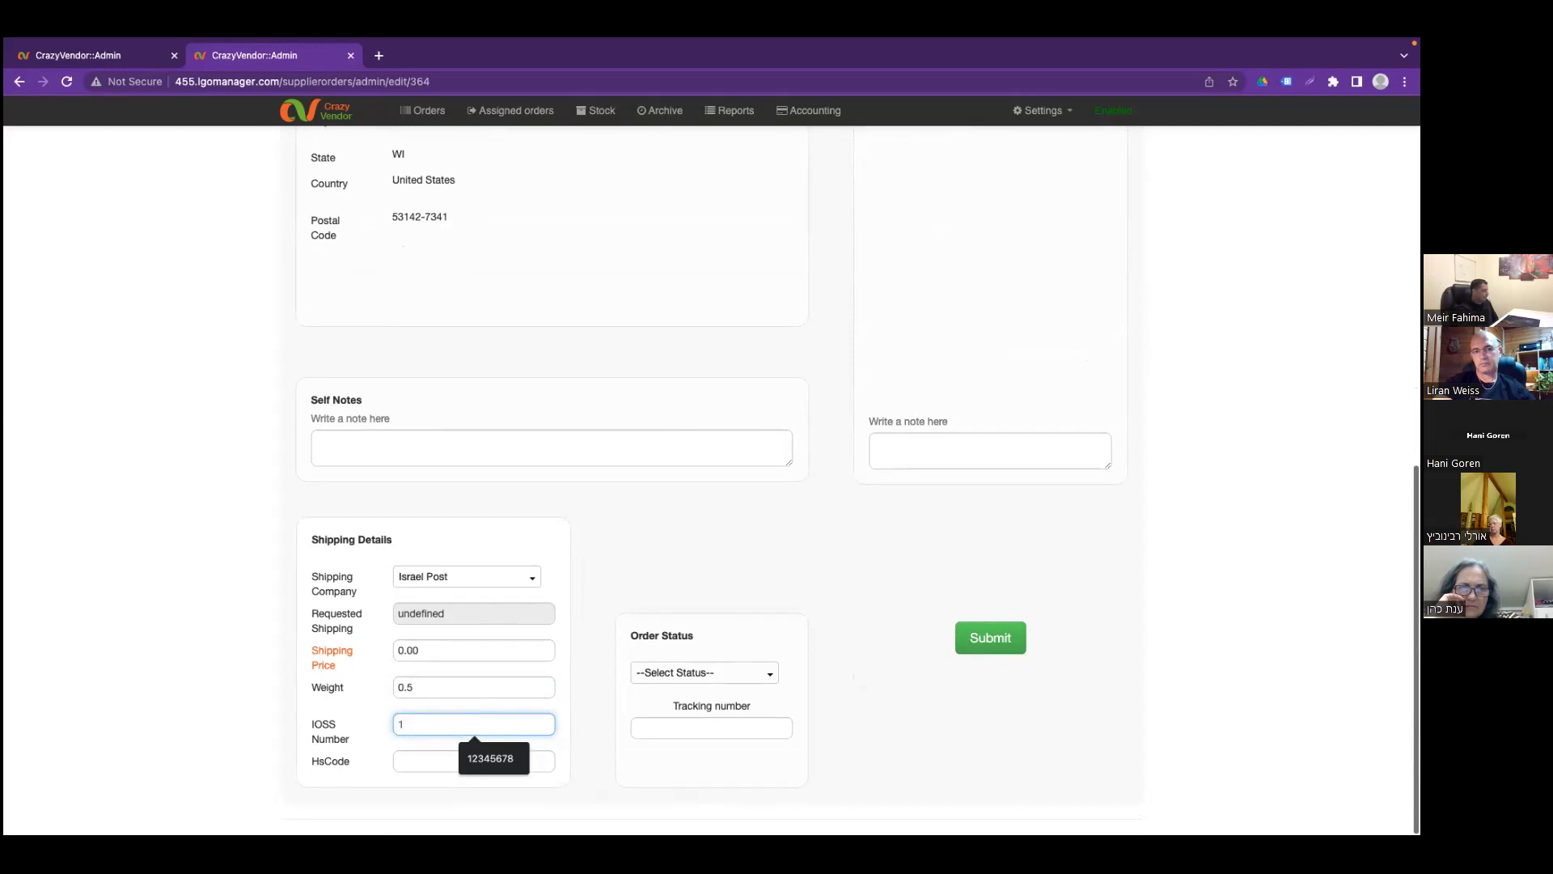
{"action": "left_click", "coordinate": [415, 756]}
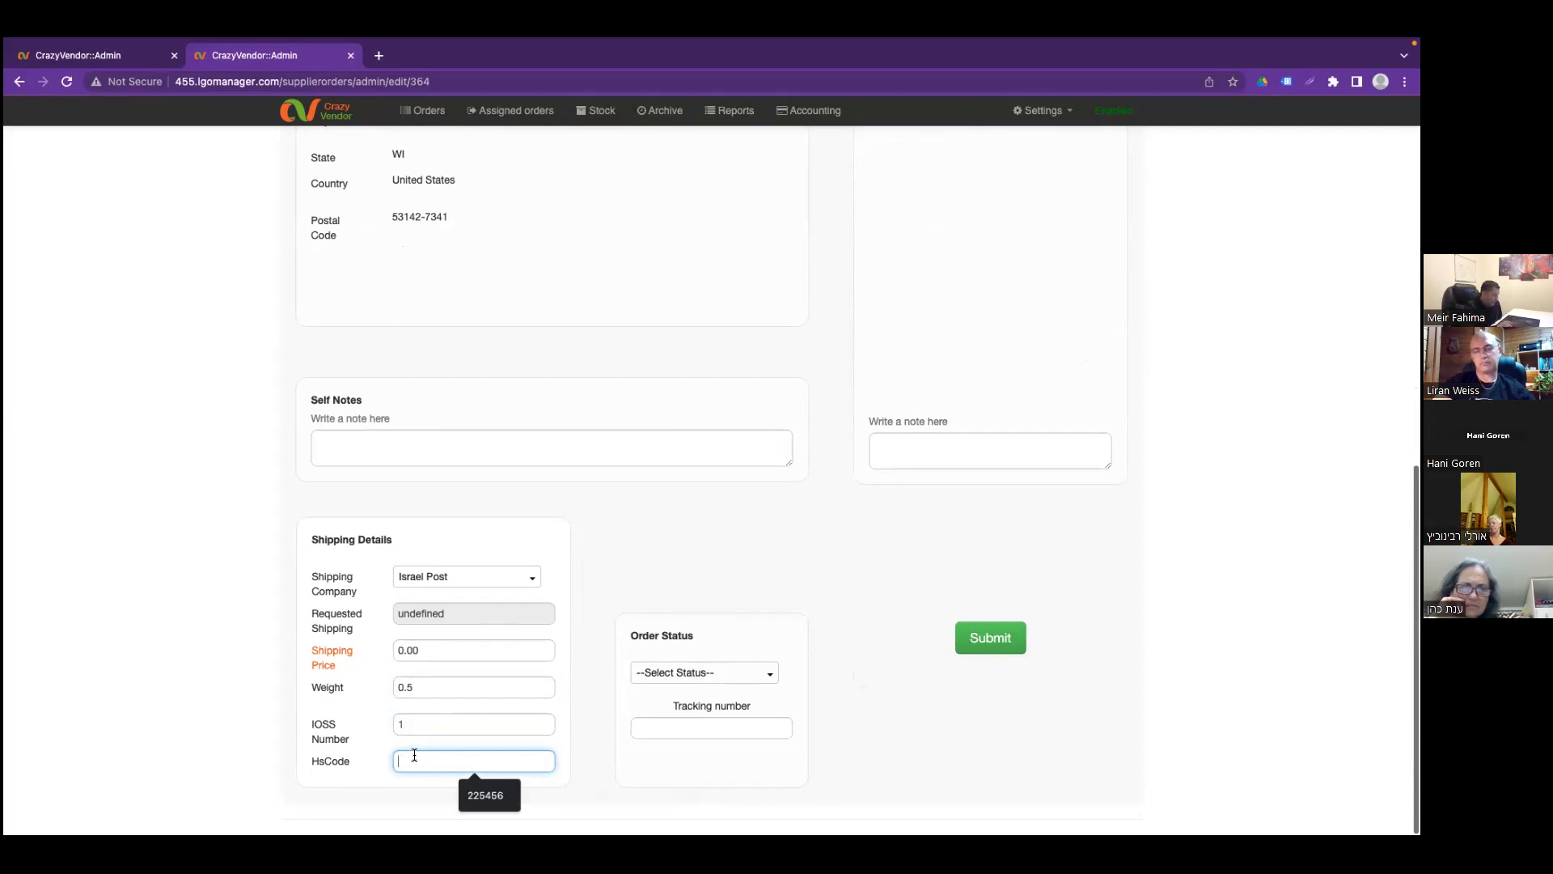
{"action": "type", "text": "1"}
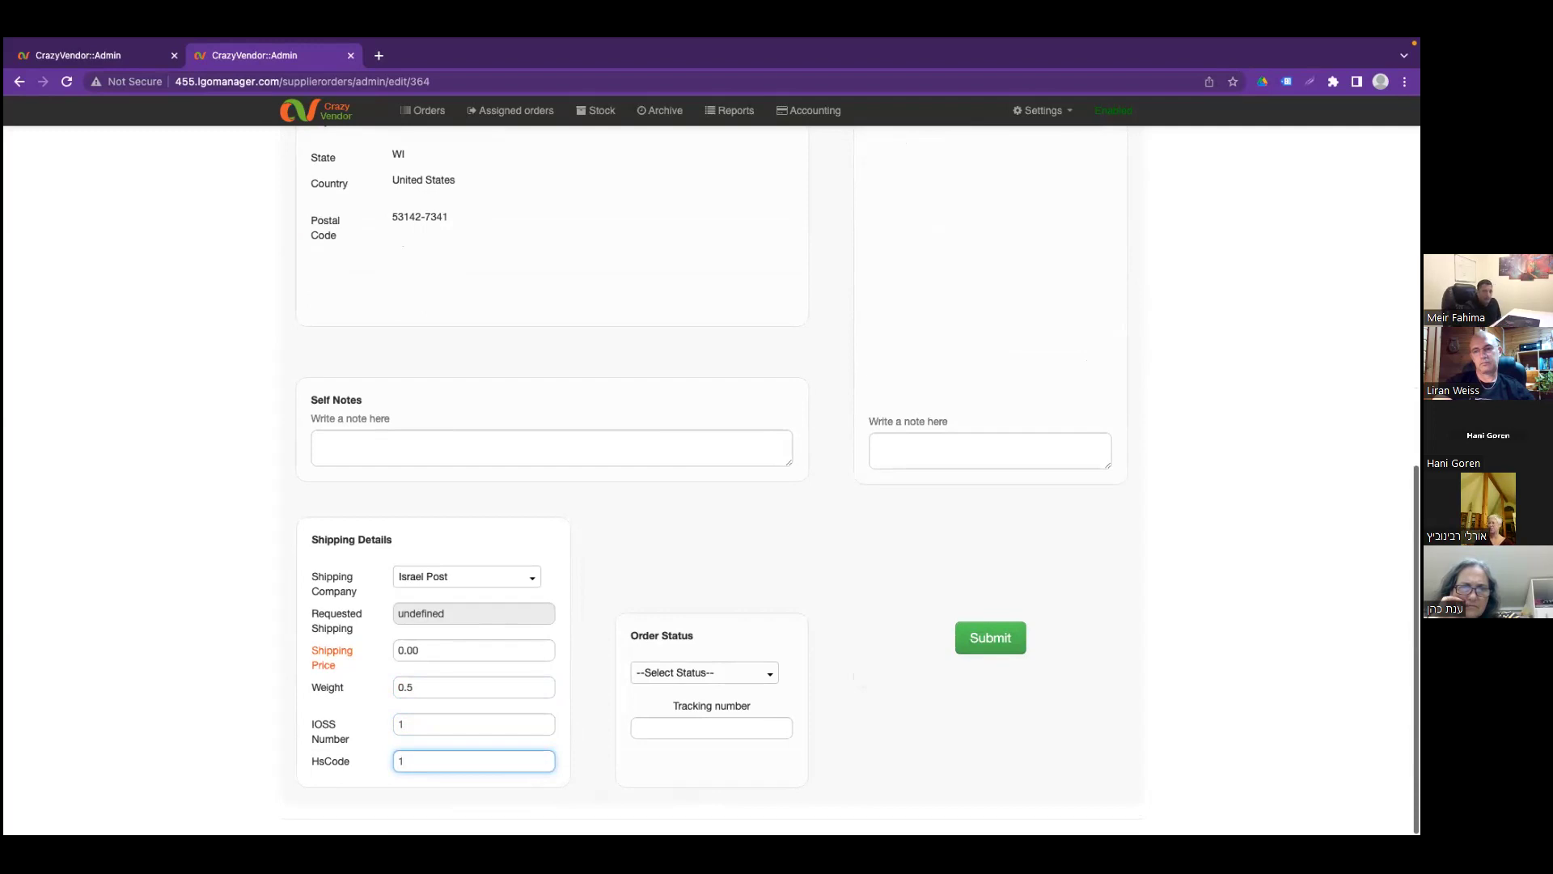
{"action": "left_click", "coordinate": [959, 547]}
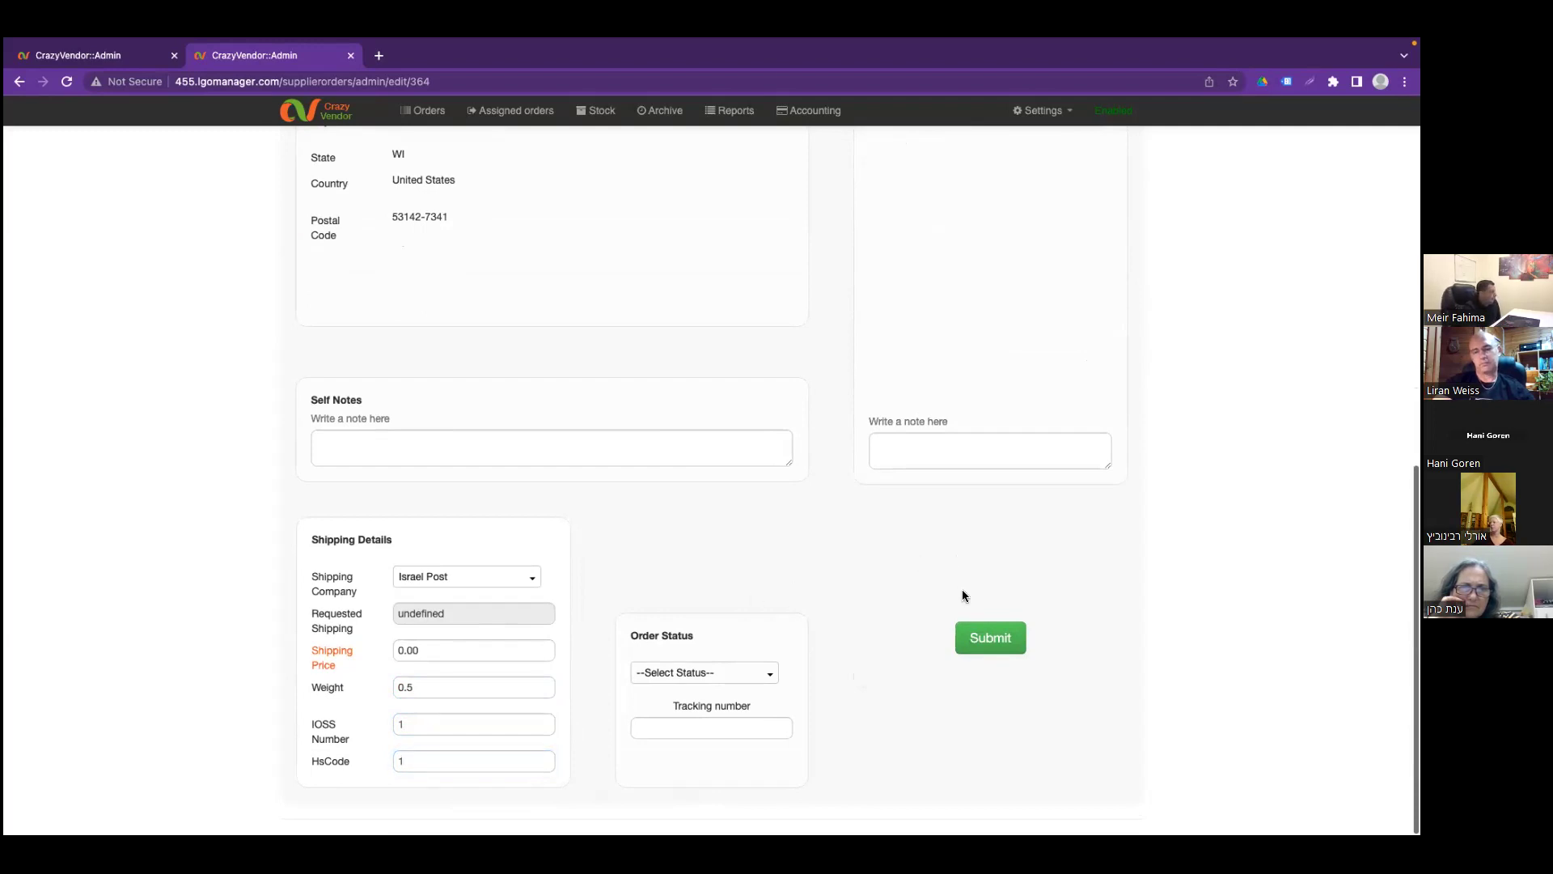
{"action": "left_click", "coordinate": [984, 639]}
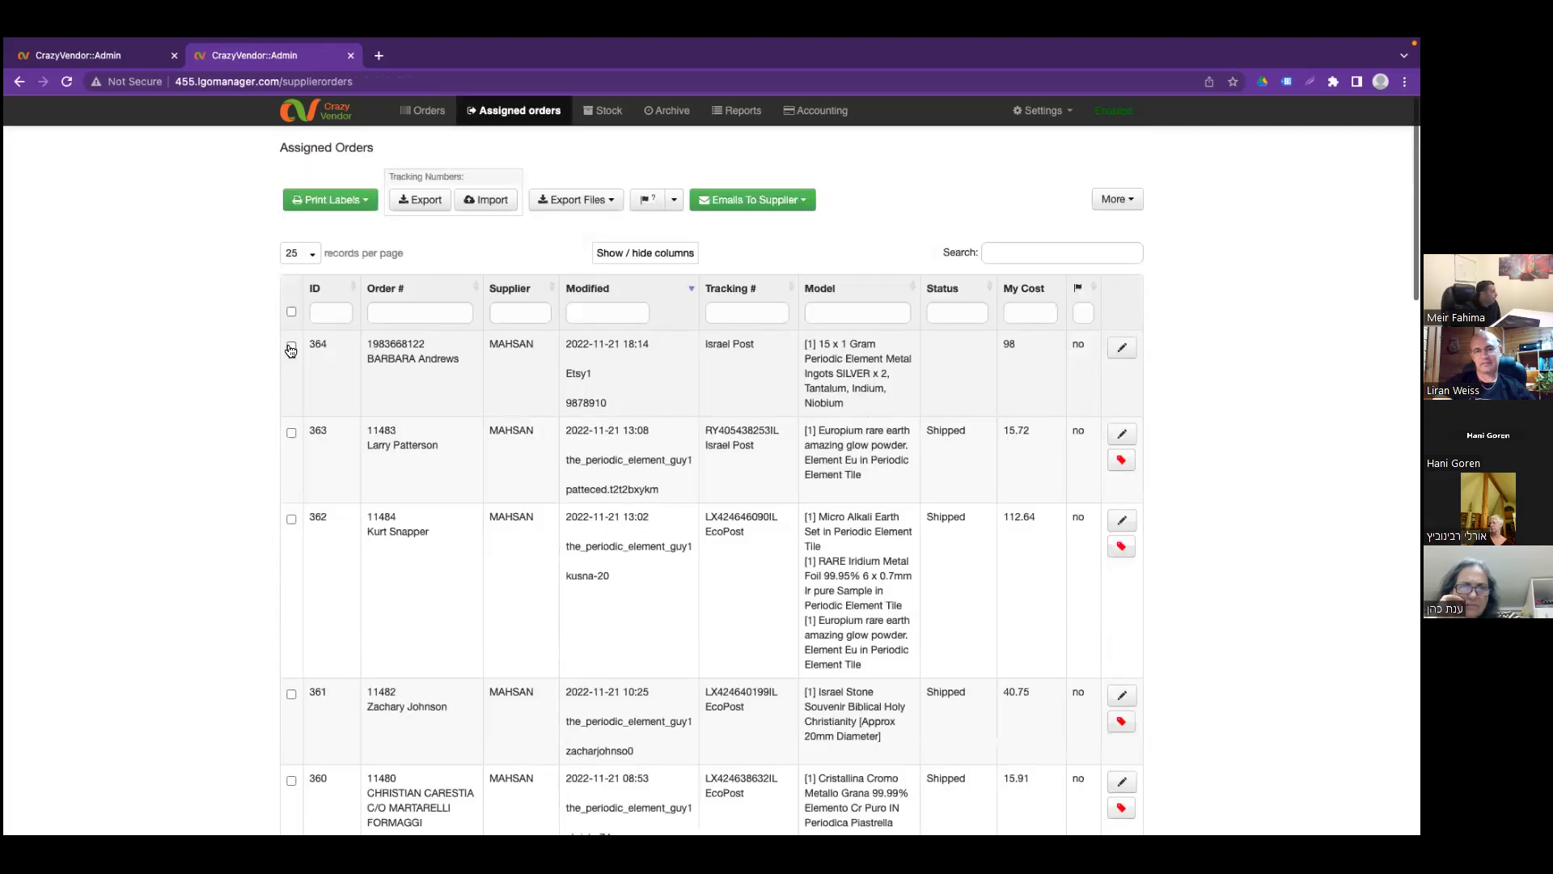
Create an Israel Post Eco post shipment for the newly assigned Etsy order and acknowledge the result
{"action": "left_click", "coordinate": [291, 347]}
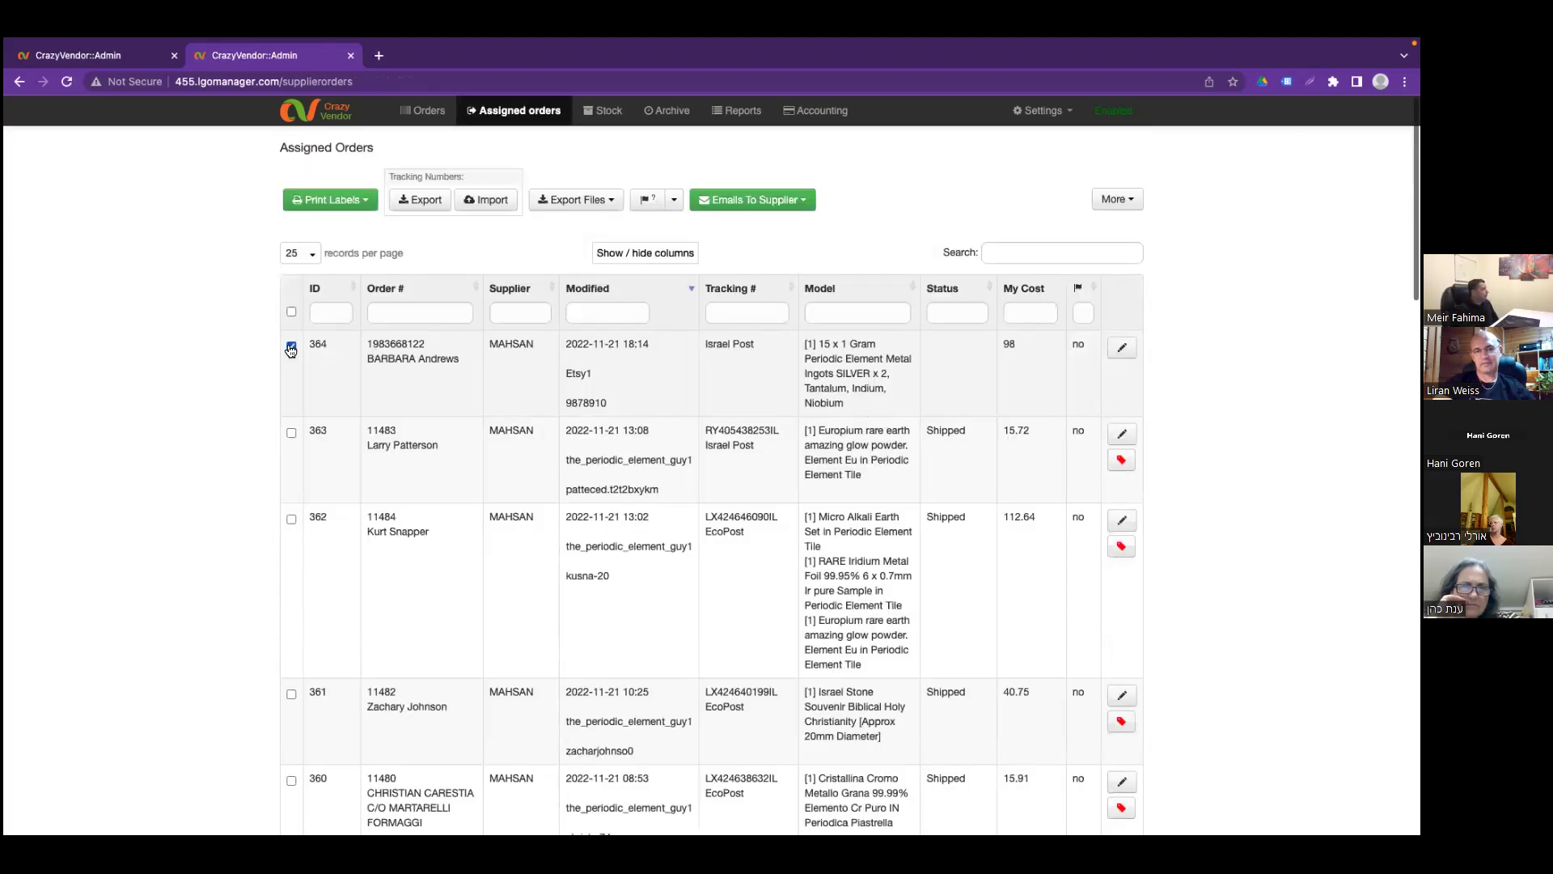
{"action": "left_click", "coordinate": [358, 200]}
{"action": "mouse_move", "coordinate": [356, 265]}
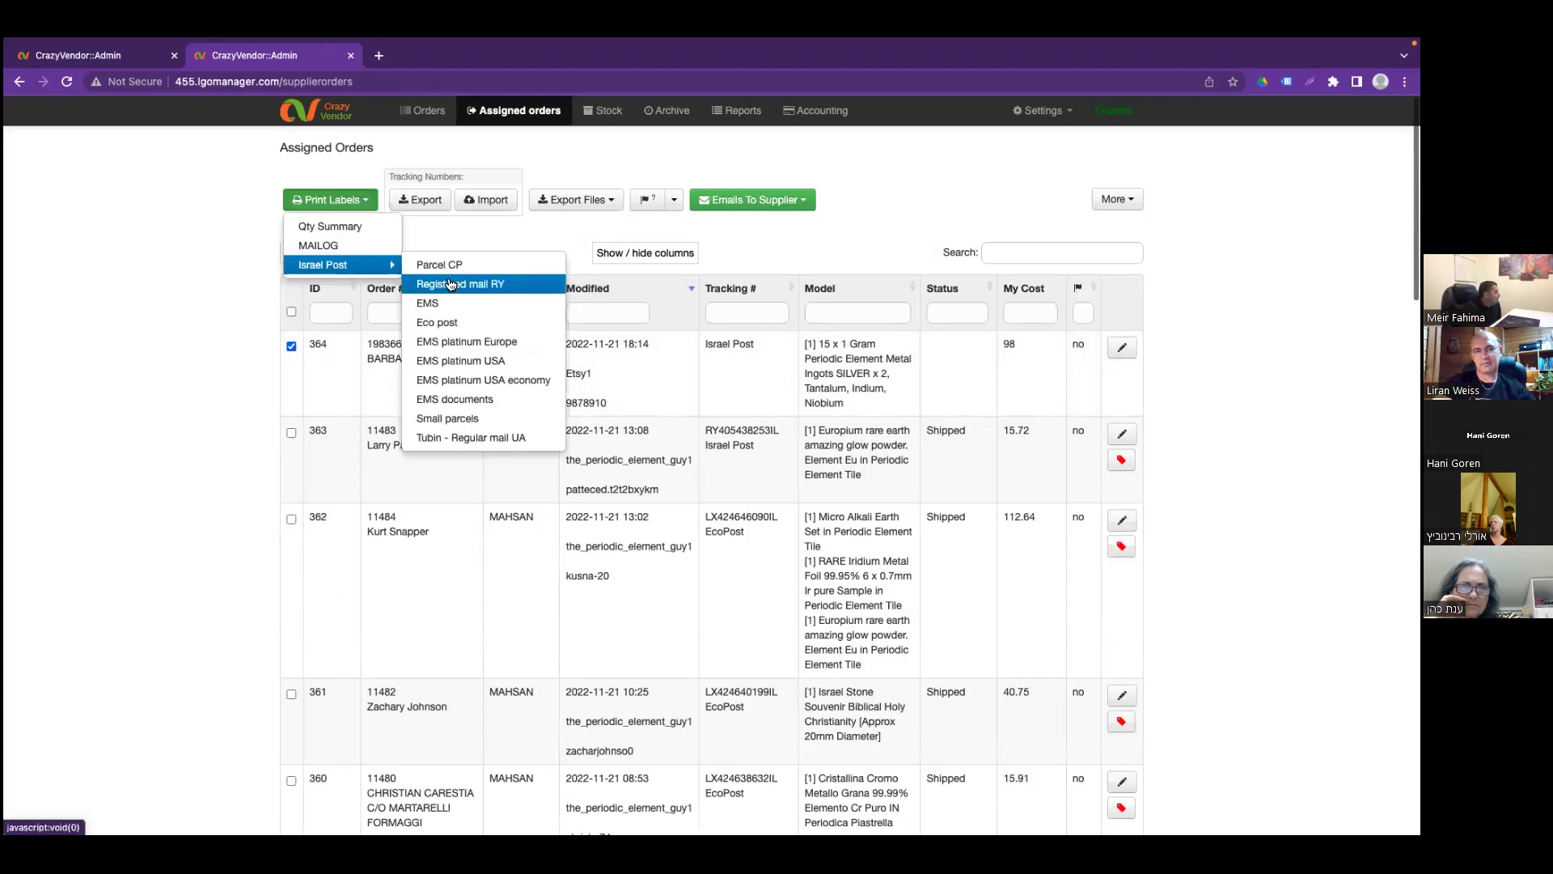
{"action": "left_click", "coordinate": [476, 325]}
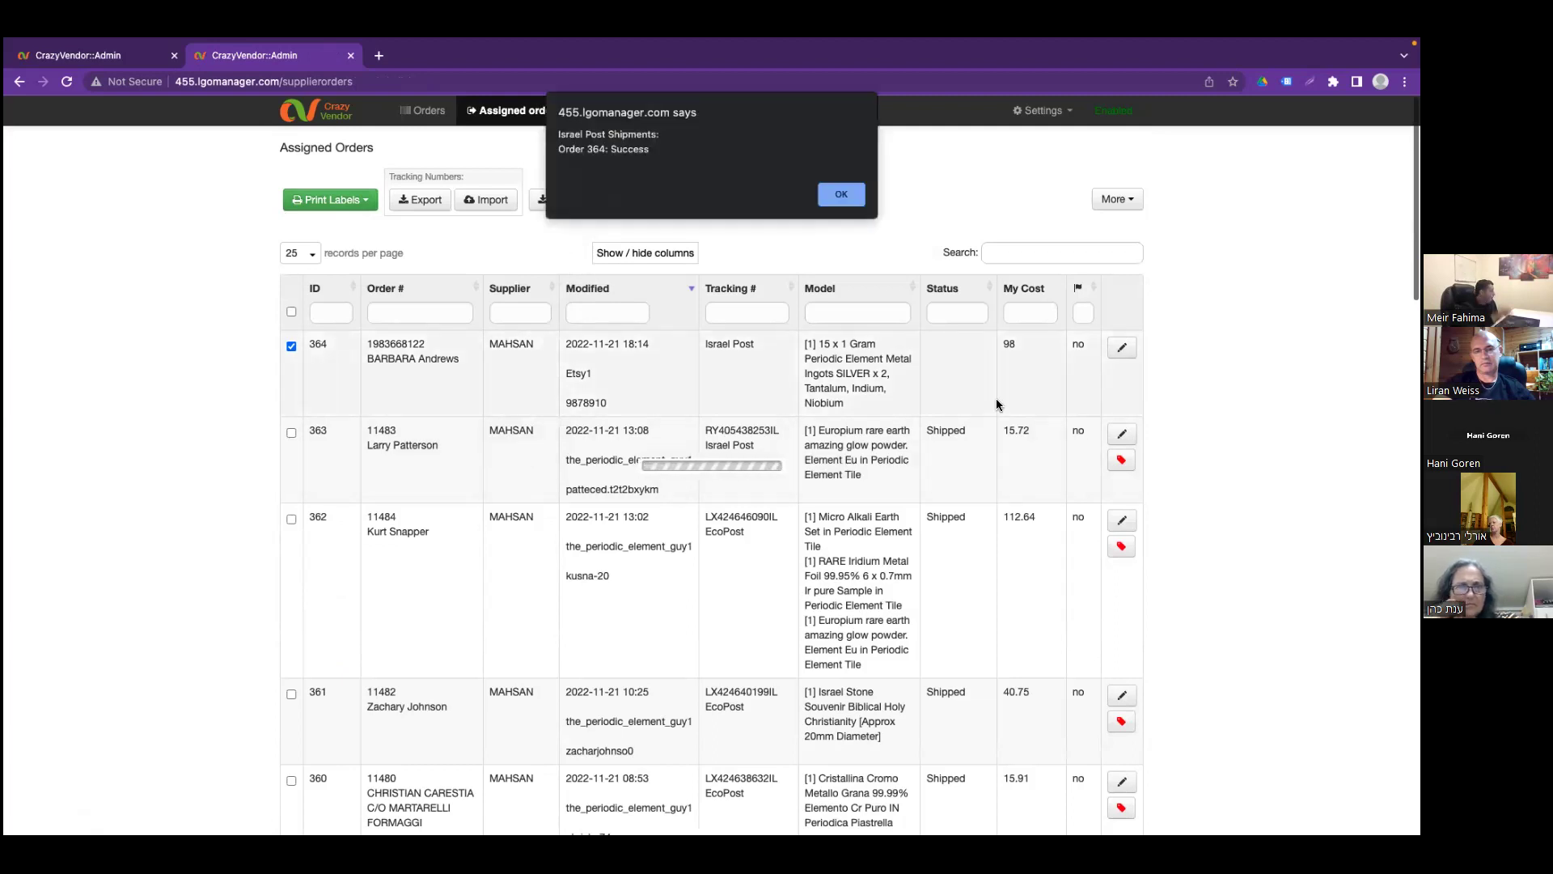
{"action": "left_click", "coordinate": [829, 193]}
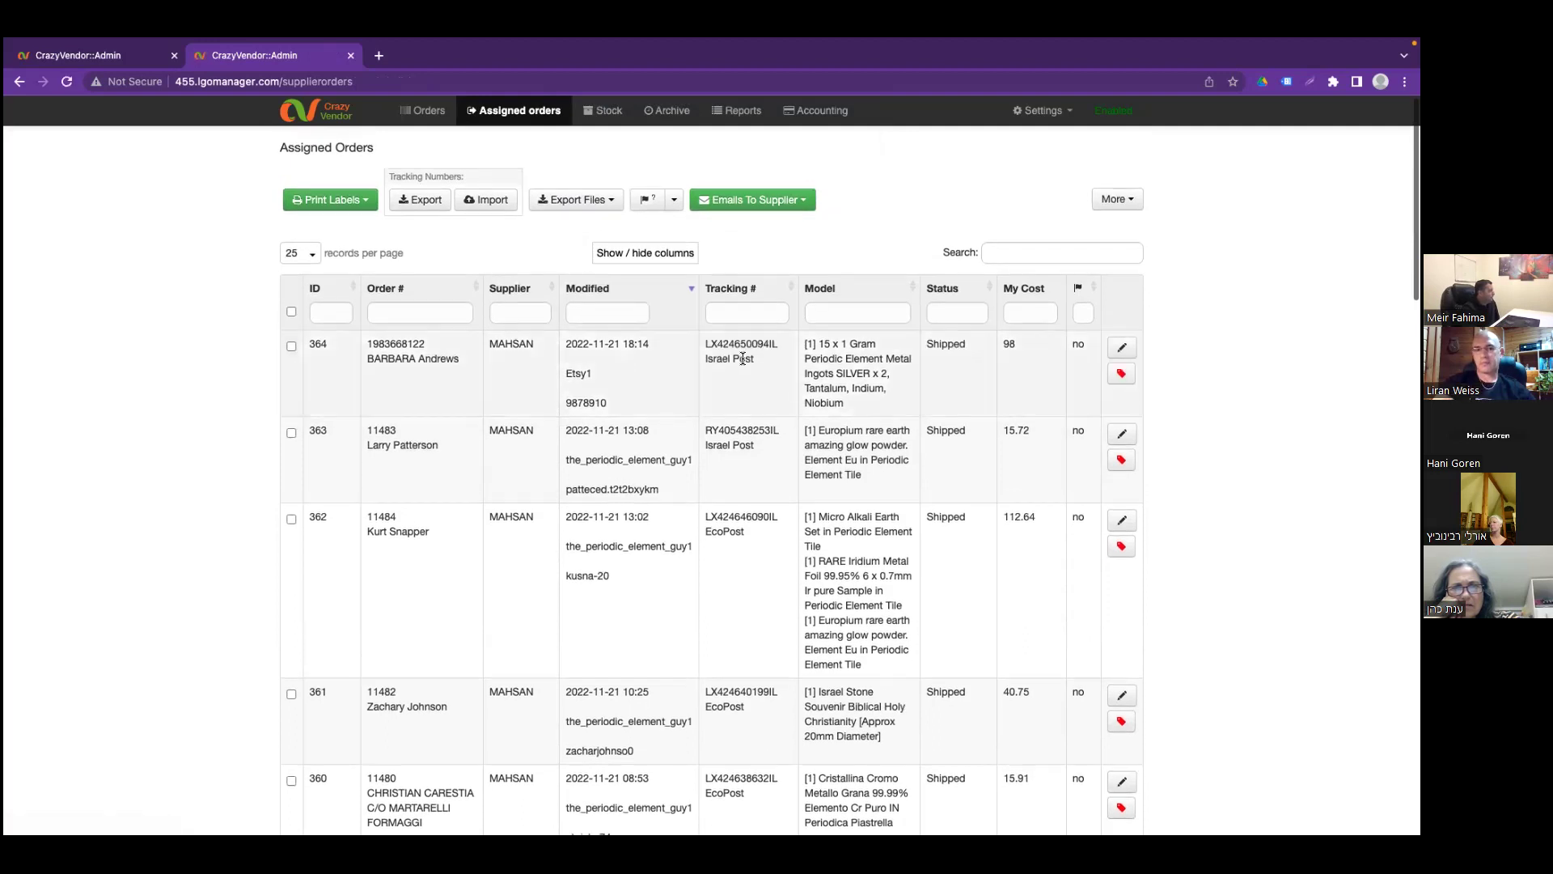
Check the Etsy order's tracking number, view its shipping label PDF and return to the assigned orders list
{"action": "double_click", "coordinate": [749, 344]}
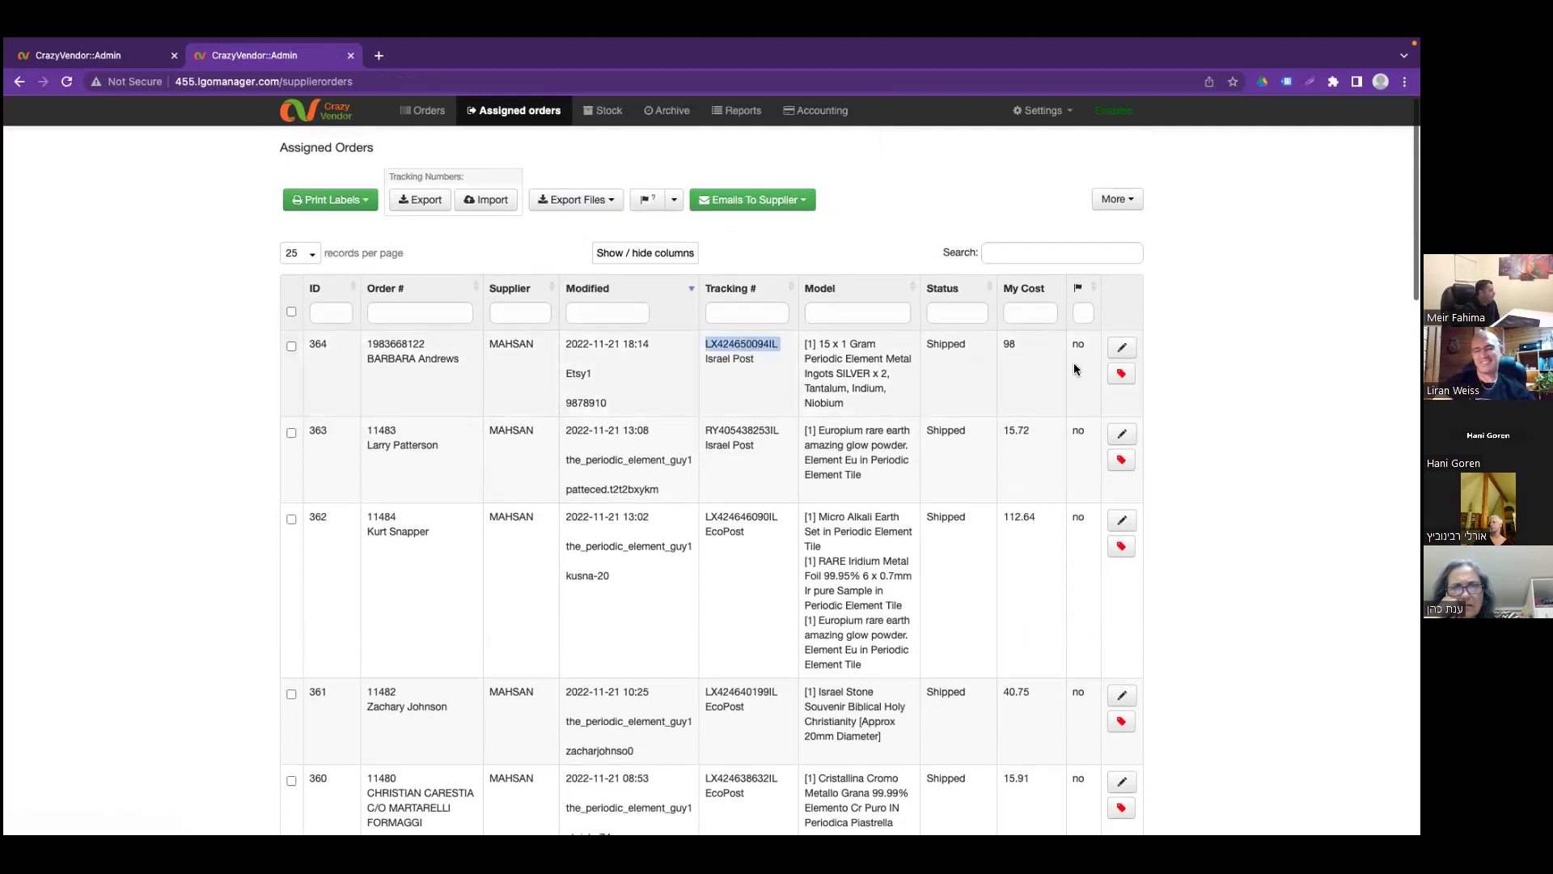
{"action": "left_click", "coordinate": [1119, 375]}
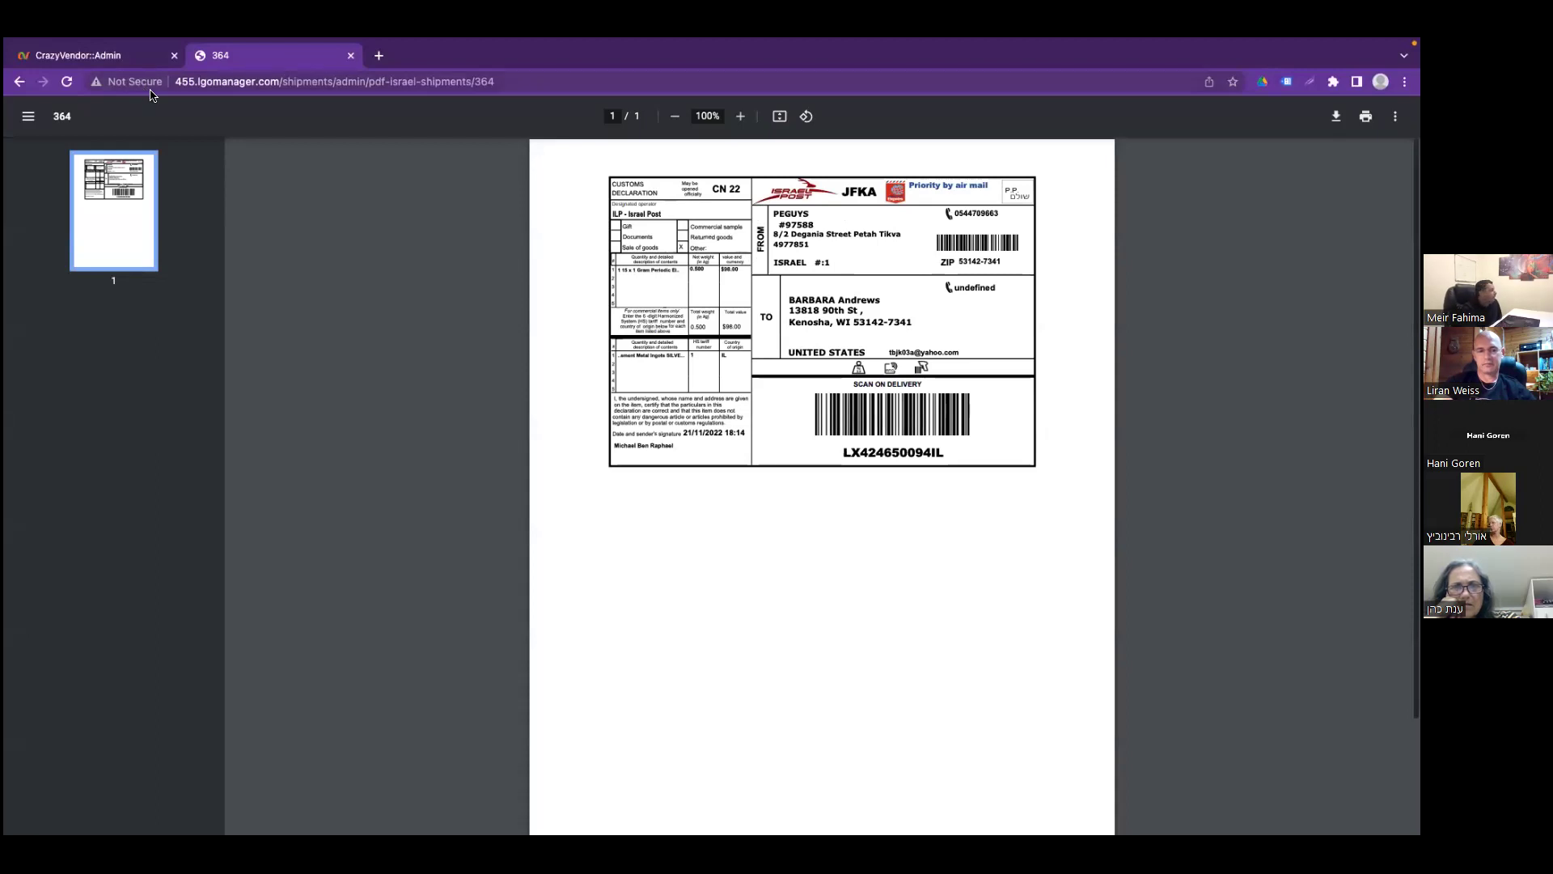
{"action": "left_click", "coordinate": [18, 83]}
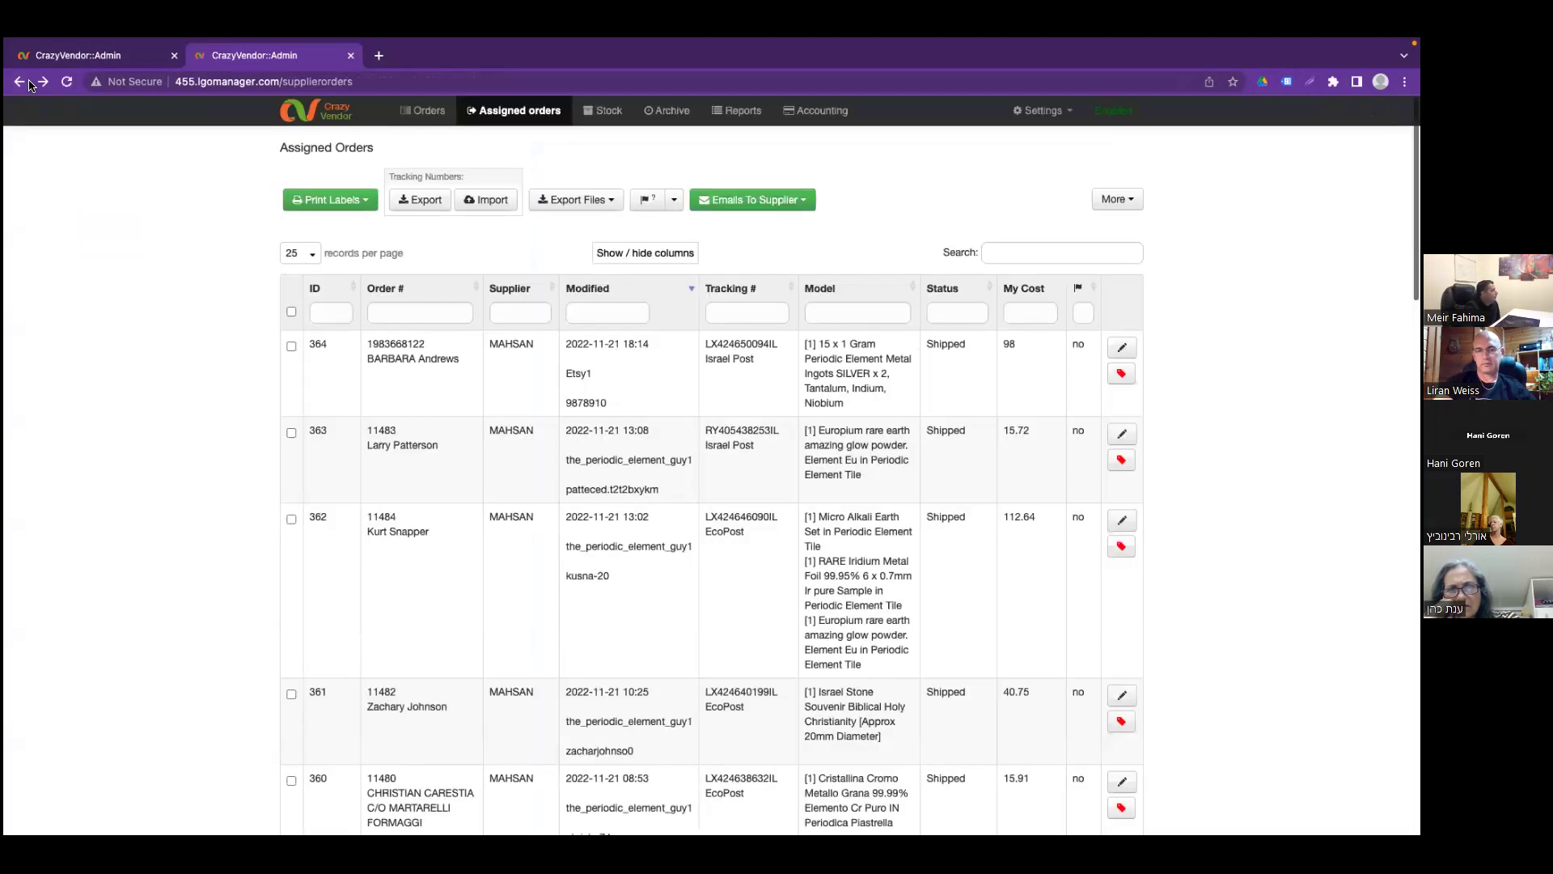
Select the three newest assigned orders and bring up the label printing options
{"action": "left_click", "coordinate": [292, 346]}
{"action": "left_click", "coordinate": [292, 433]}
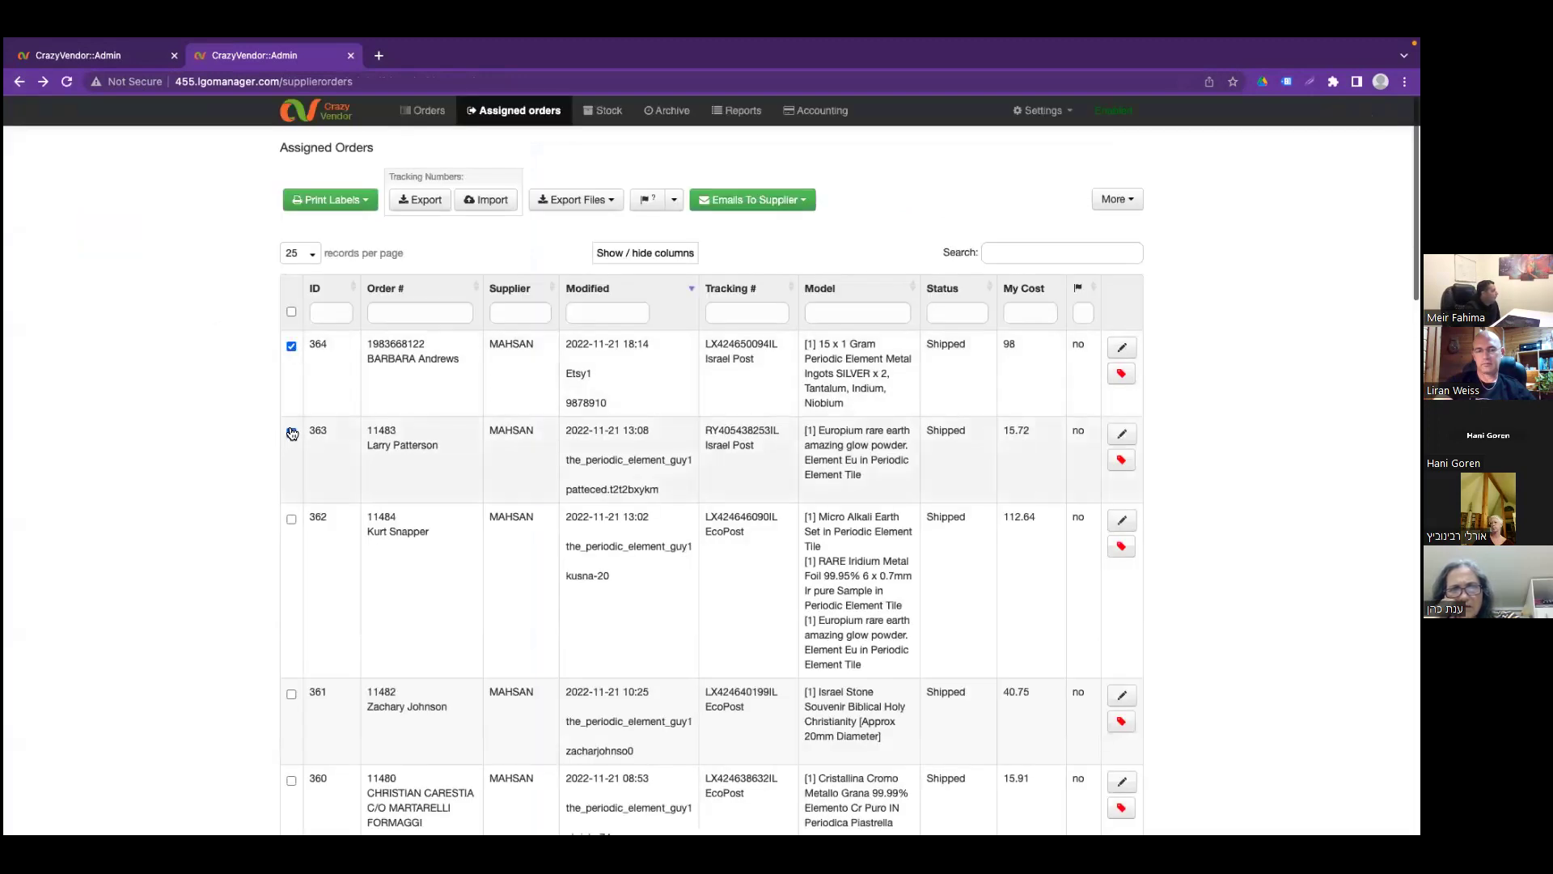
{"action": "left_click", "coordinate": [291, 518]}
{"action": "left_click", "coordinate": [328, 200]}
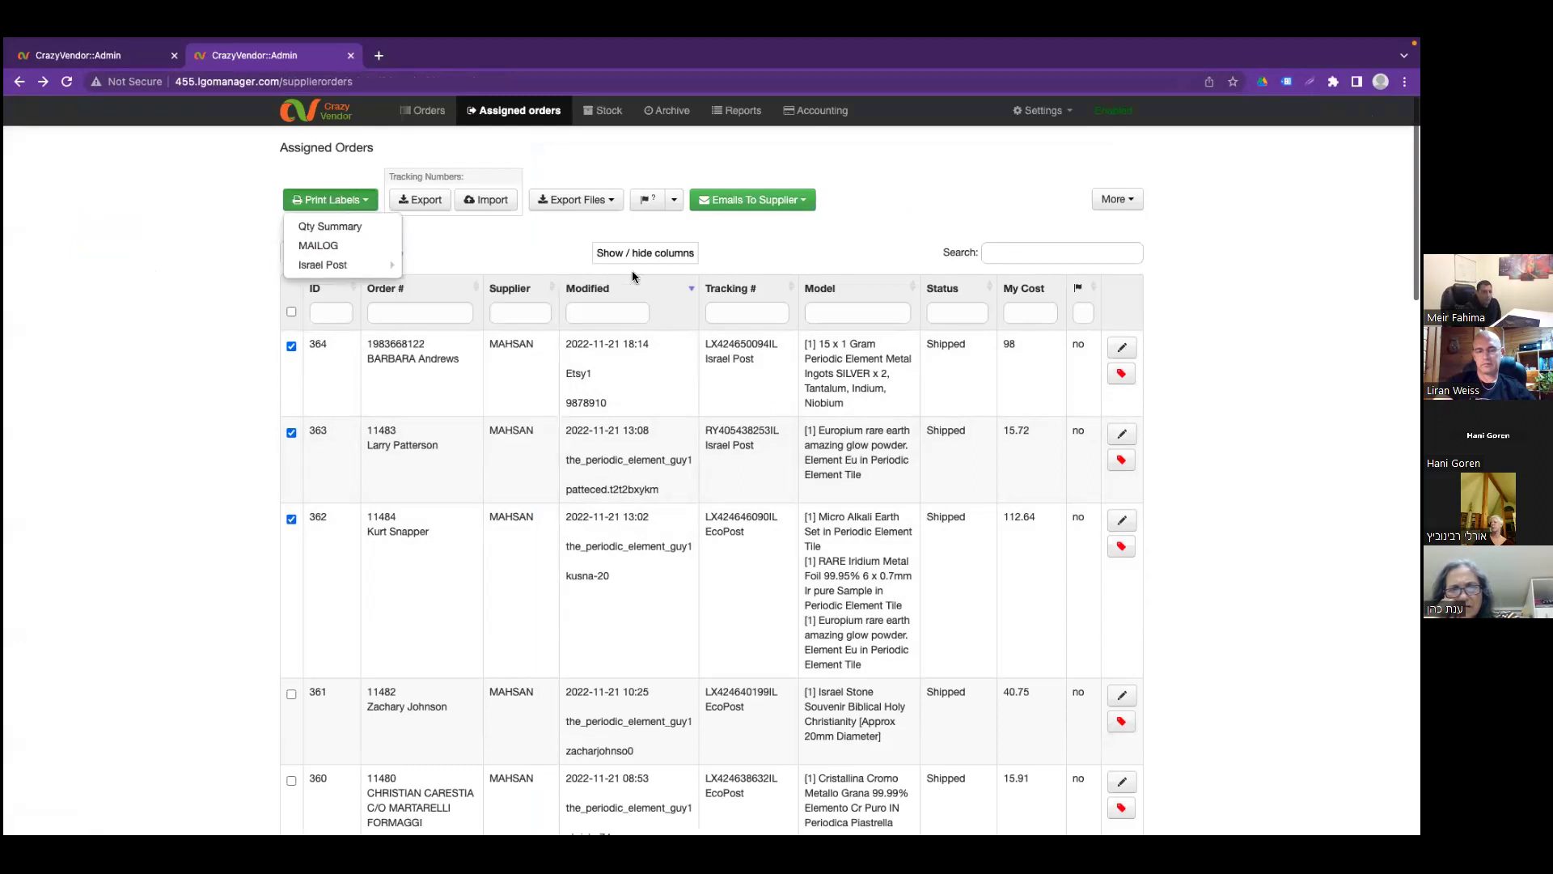
{"action": "left_click", "coordinate": [1011, 371]}
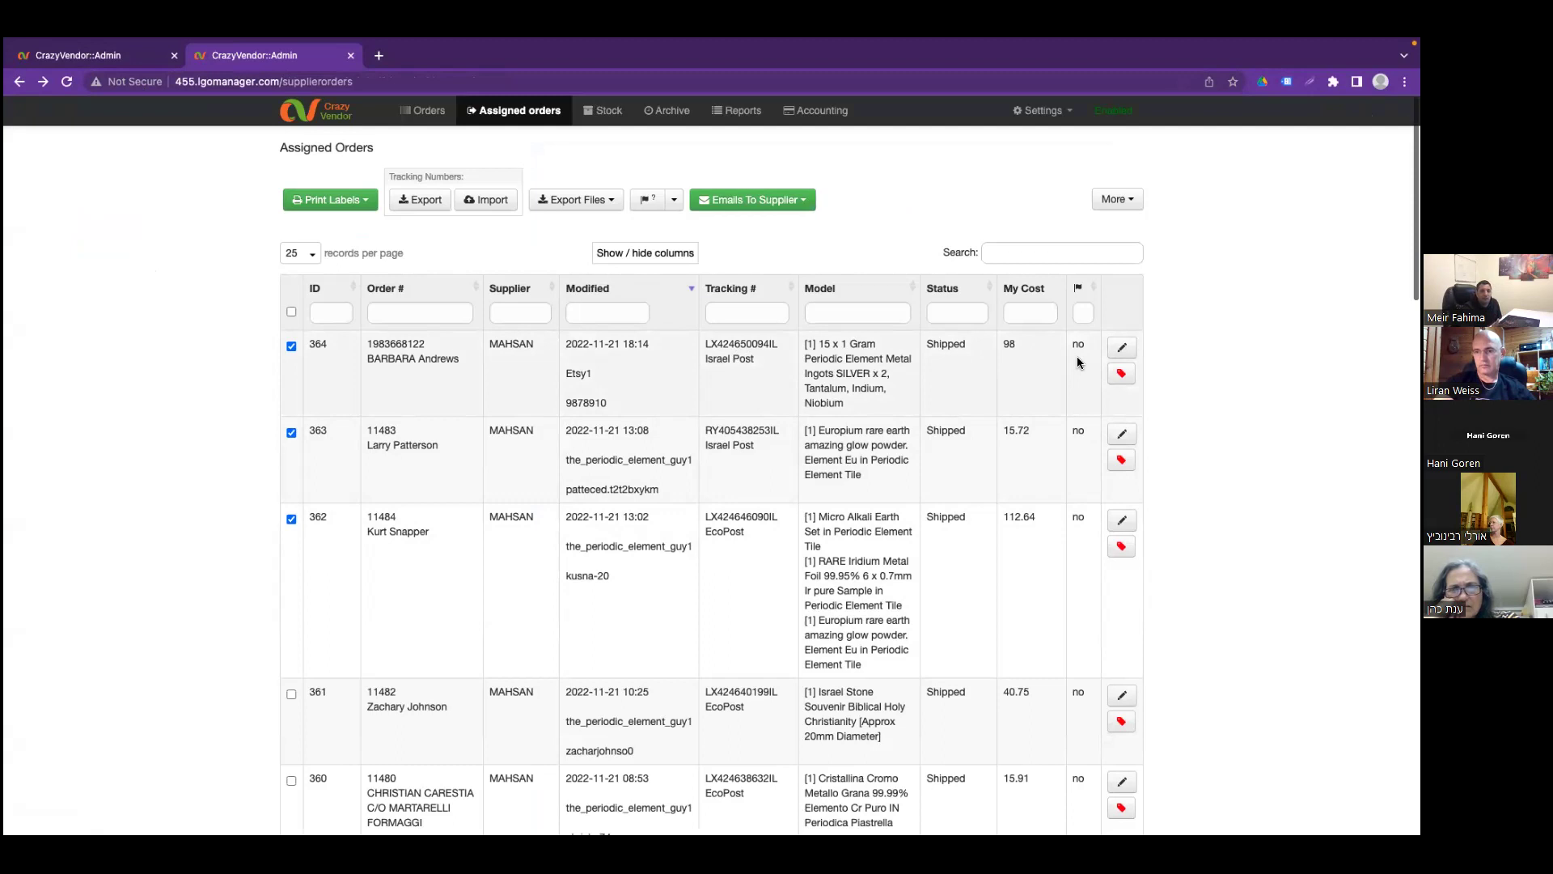
Examine the Etsy order's status, tracking number and item details, then return to the assigned orders list
{"action": "left_click", "coordinate": [1122, 348]}
{"action": "scroll", "coordinate": [818, 538], "scroll_direction": "down", "scroll_amount": 10}
{"action": "scroll", "coordinate": [813, 537], "scroll_direction": "up", "scroll_amount": 1}
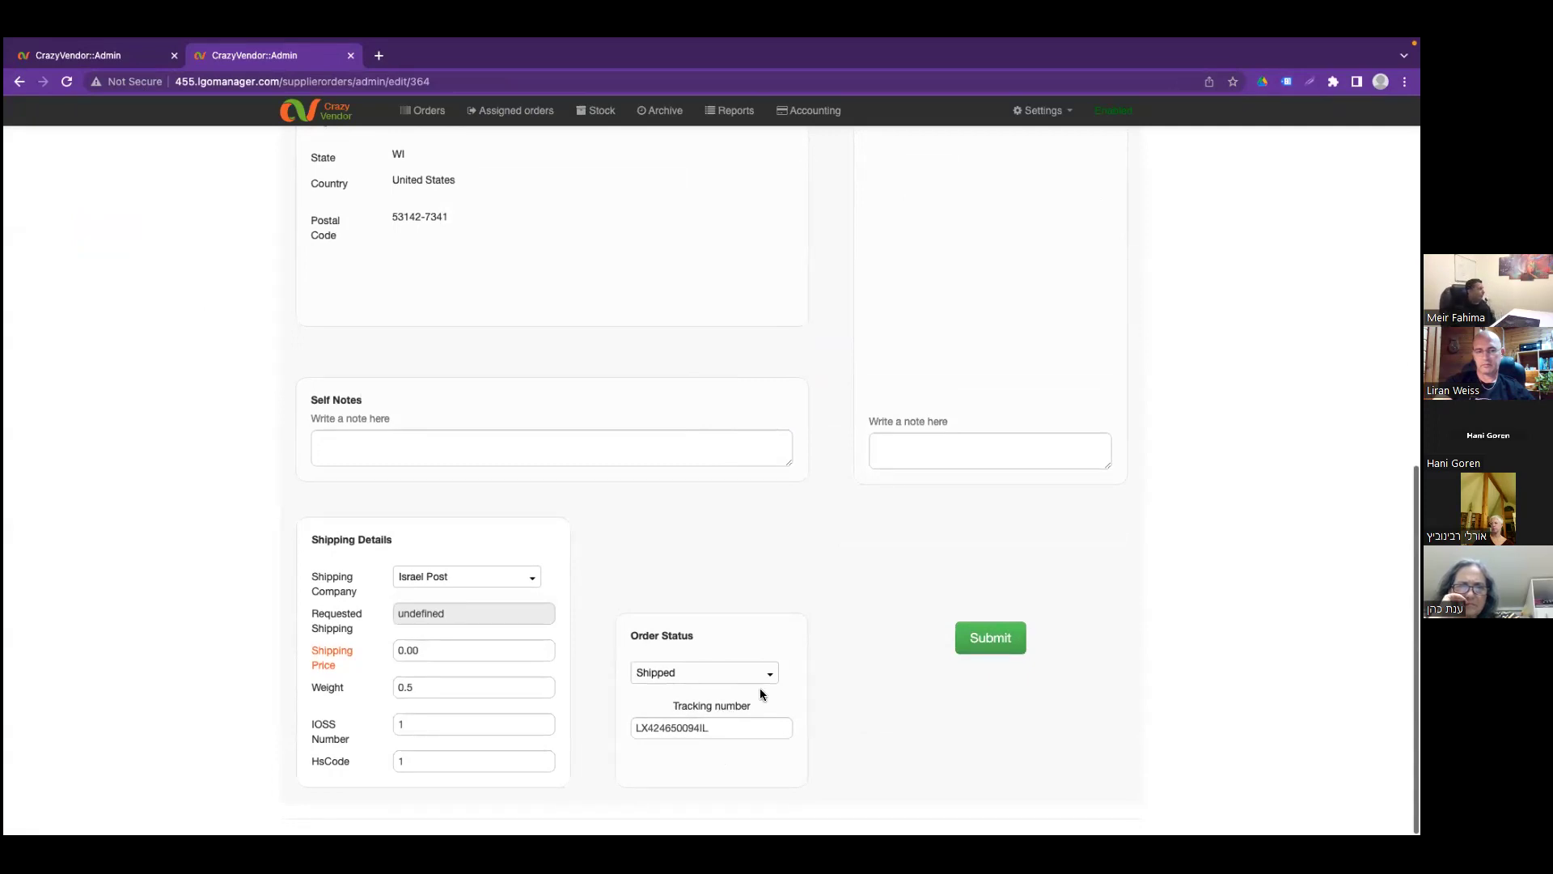
{"action": "scroll", "coordinate": [760, 694], "scroll_direction": "up", "scroll_amount": 15}
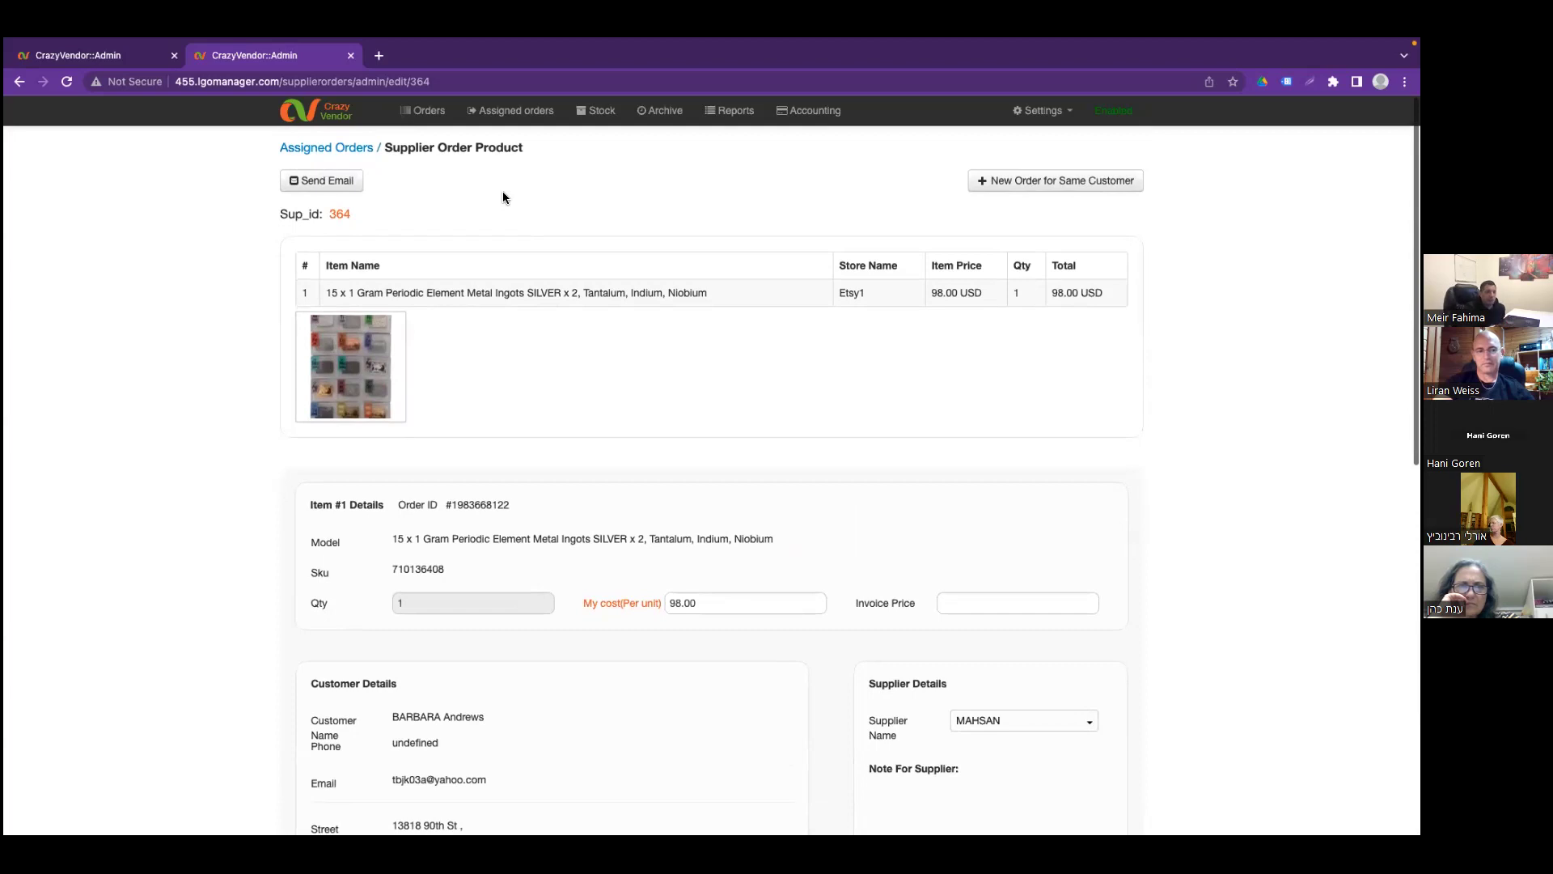
{"action": "left_click", "coordinate": [502, 123]}
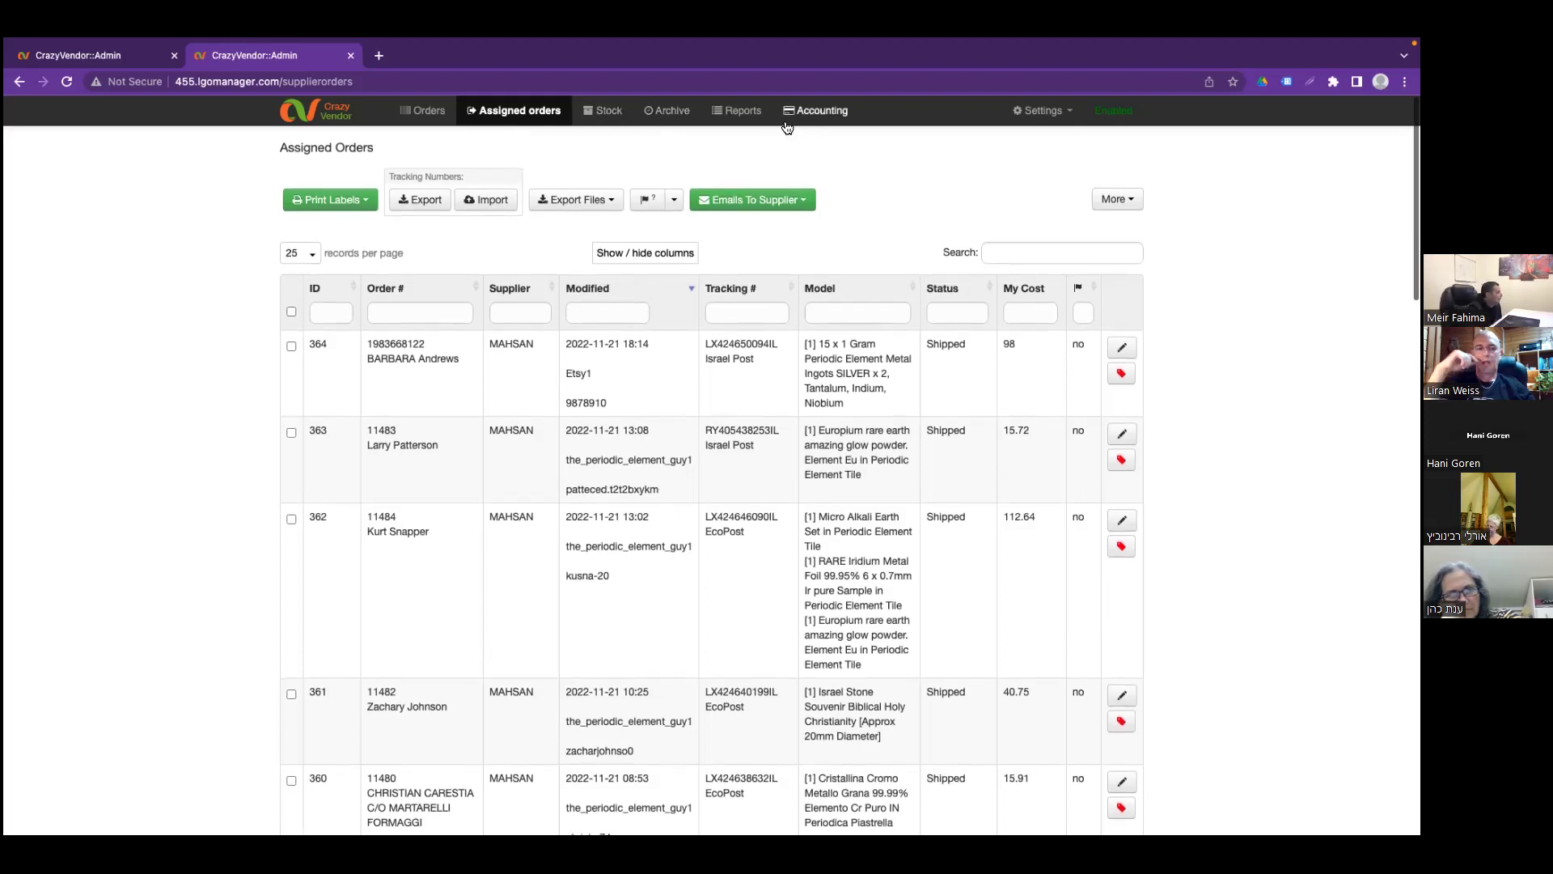
Show the report by order date from 11/20/2022 to 11/21/2022 and select all of its rows
{"action": "left_click", "coordinate": [743, 110]}
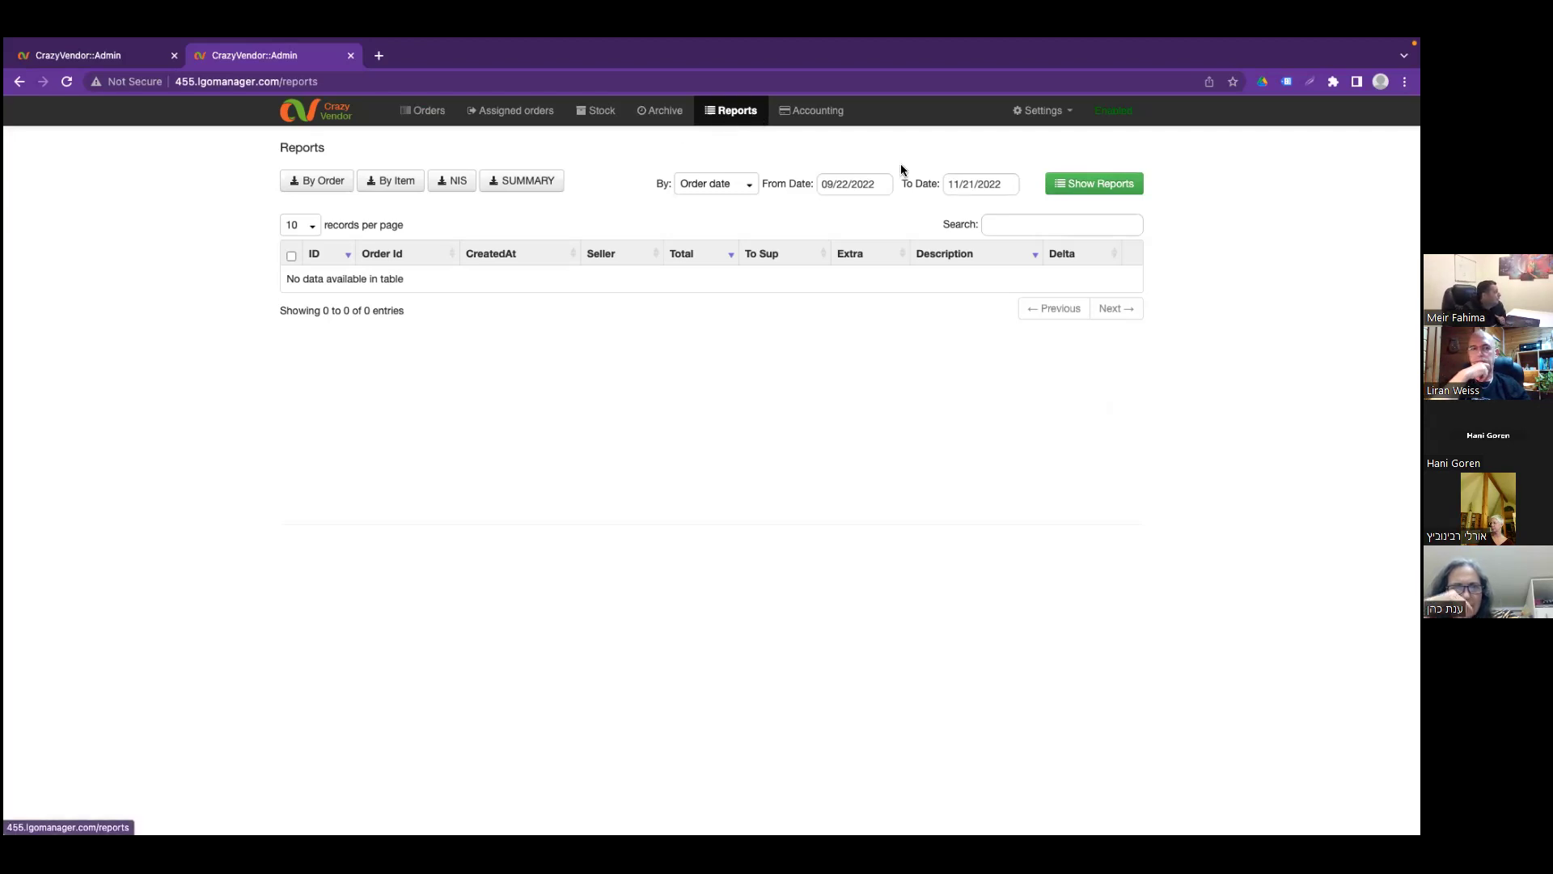
{"action": "left_click", "coordinate": [864, 183]}
{"action": "left_click", "coordinate": [950, 213]}
{"action": "left_click", "coordinate": [950, 213]}
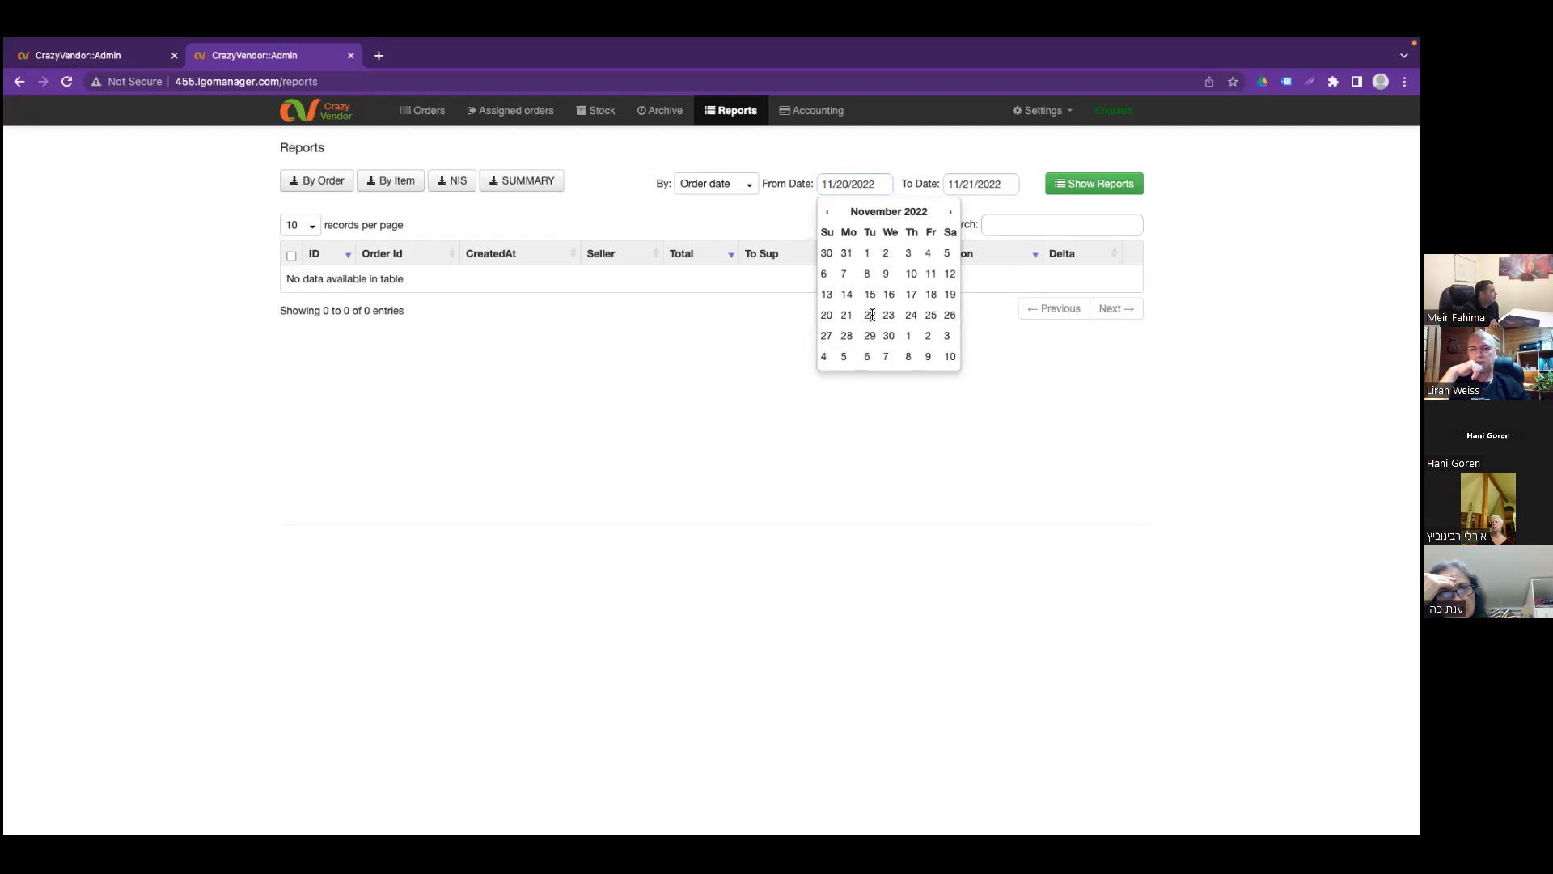
{"action": "left_click", "coordinate": [1045, 398]}
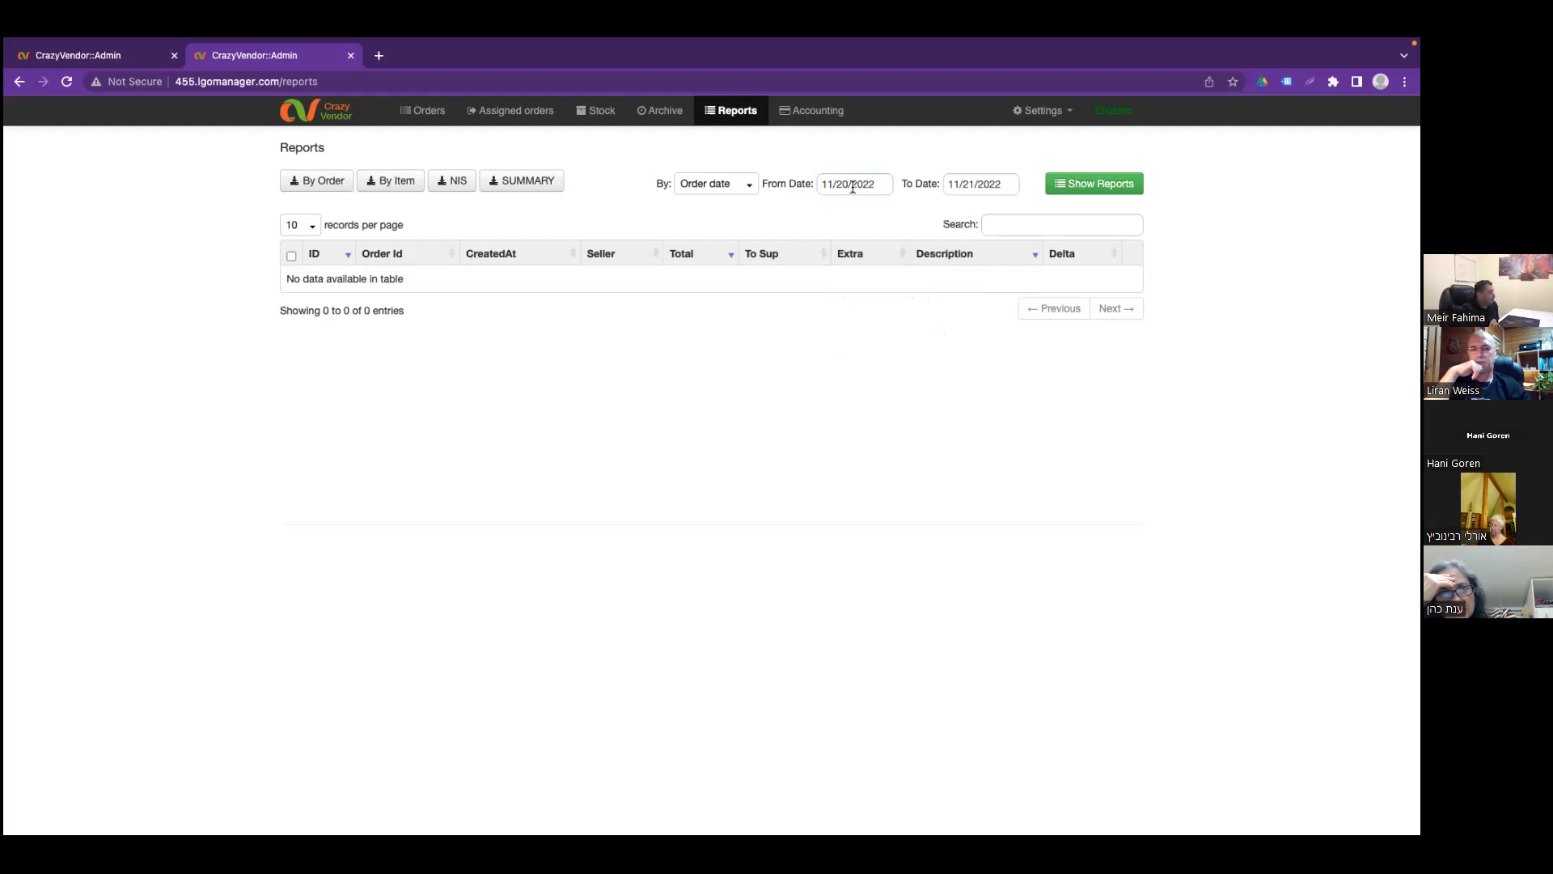
{"action": "left_click", "coordinate": [1086, 188]}
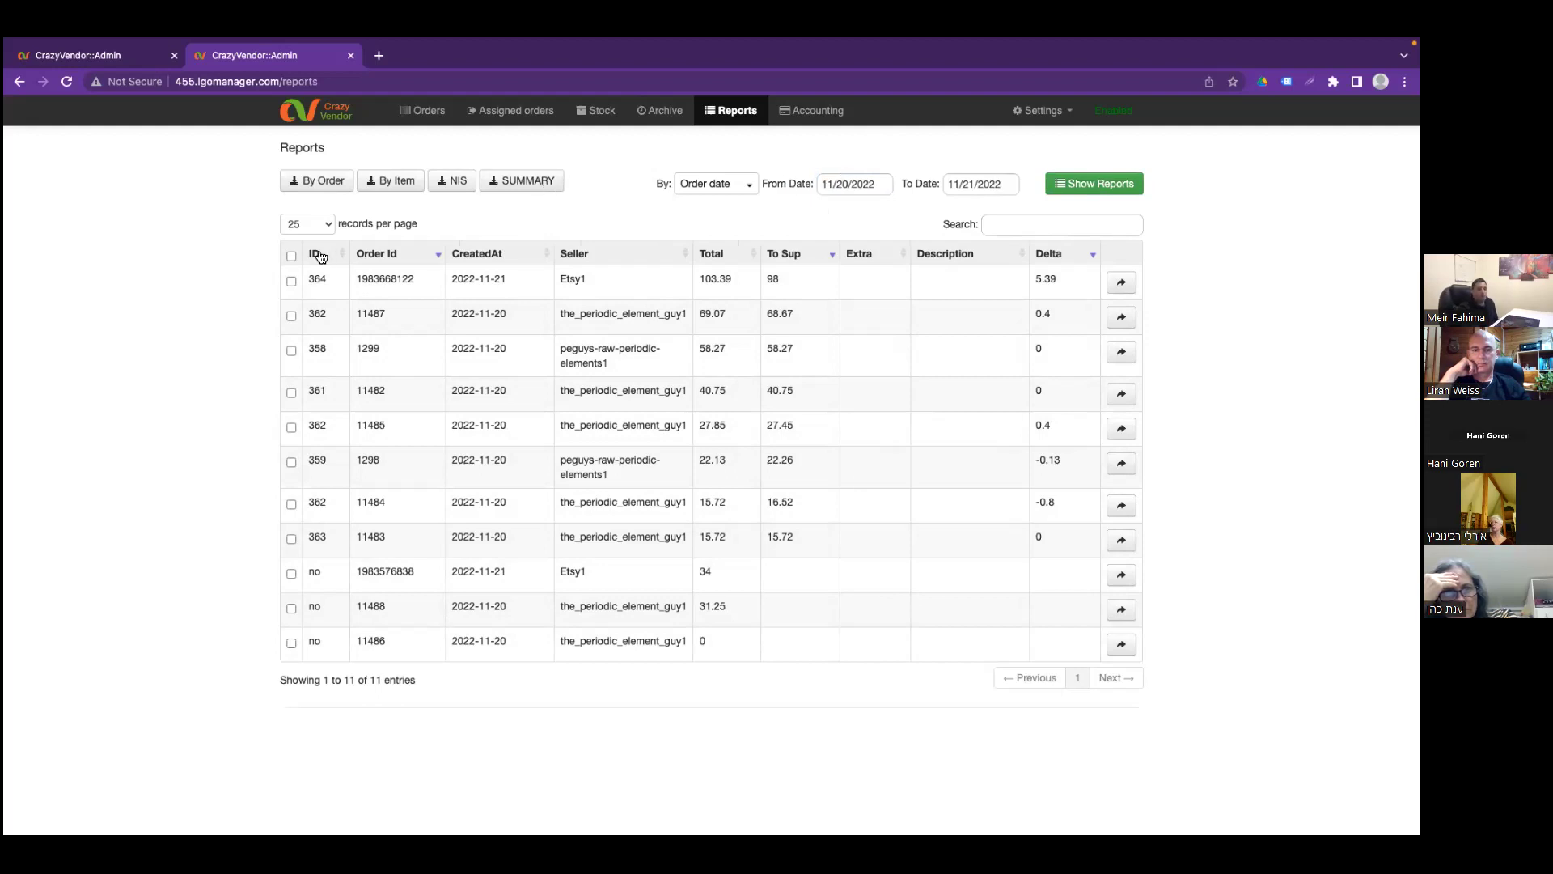
{"action": "left_click", "coordinate": [292, 258]}
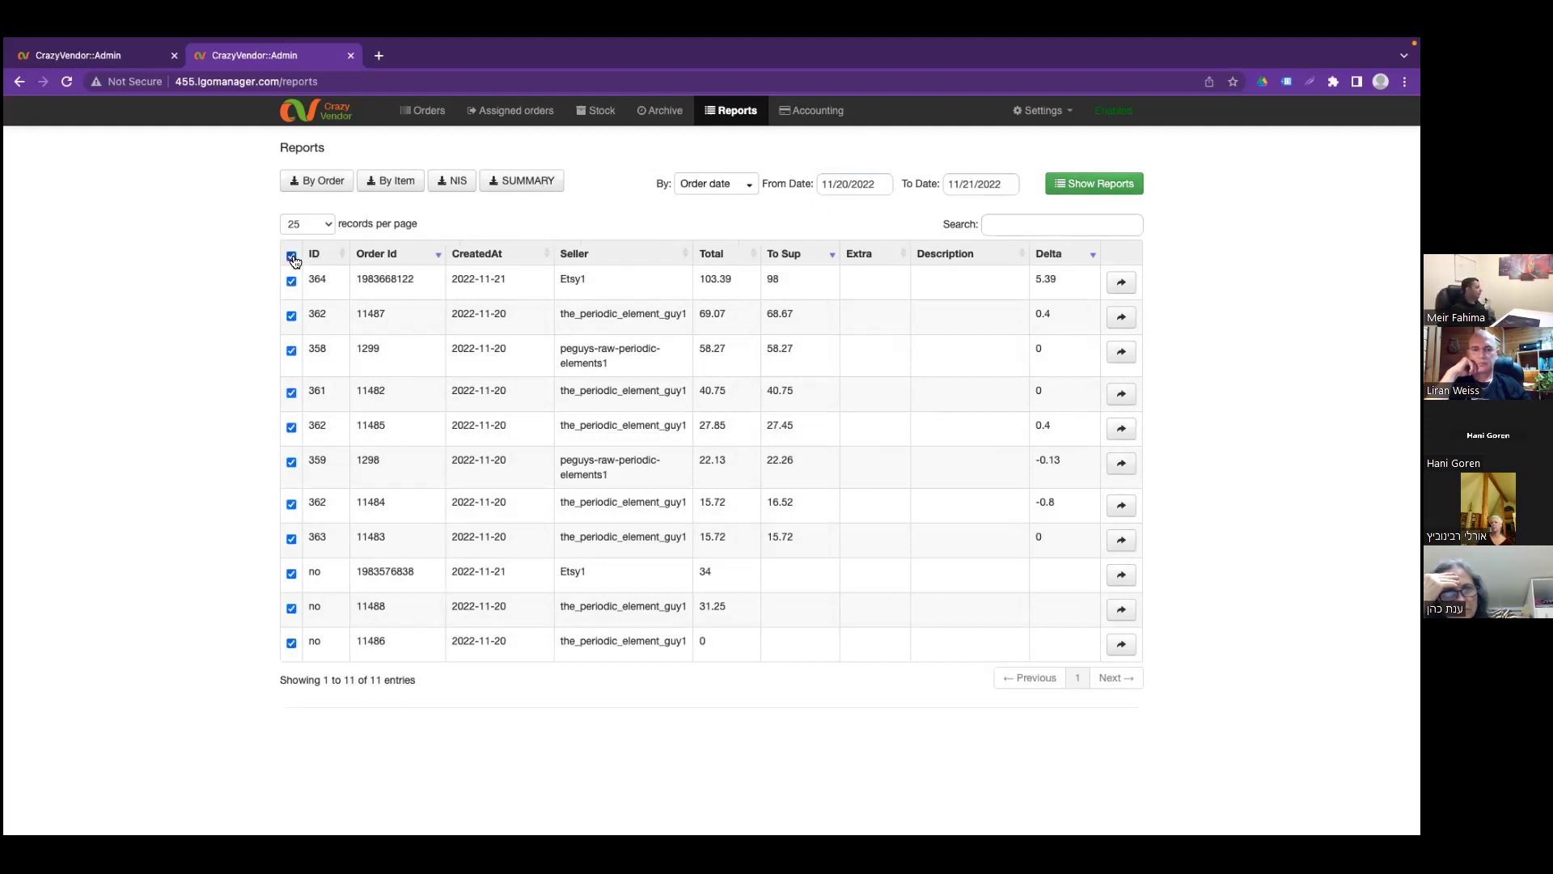
{"action": "left_click", "coordinate": [452, 182]}
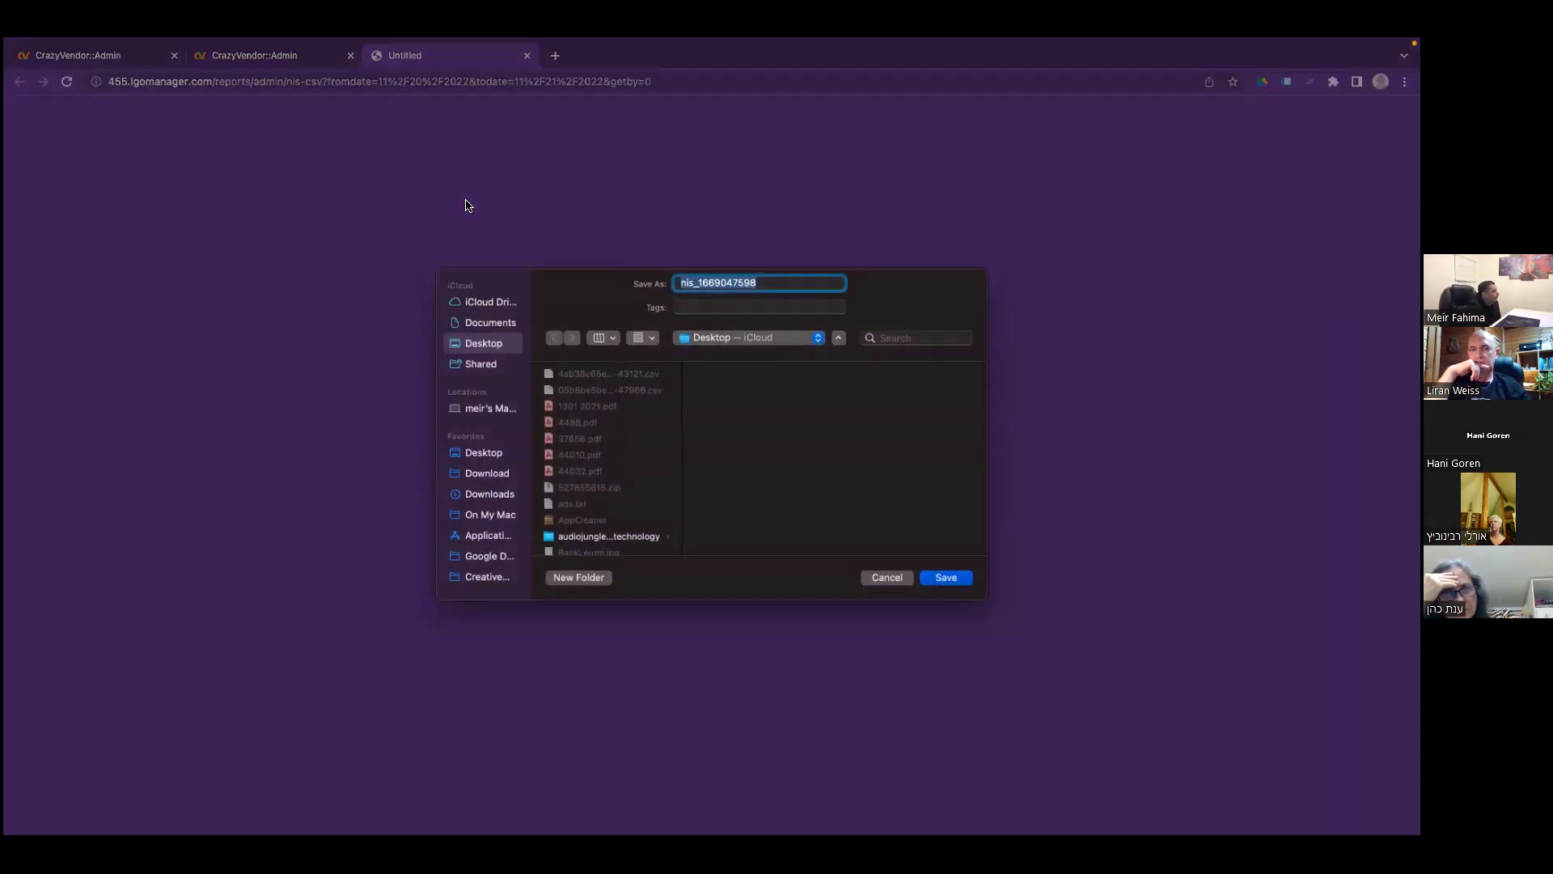
{"action": "left_click", "coordinate": [958, 581]}
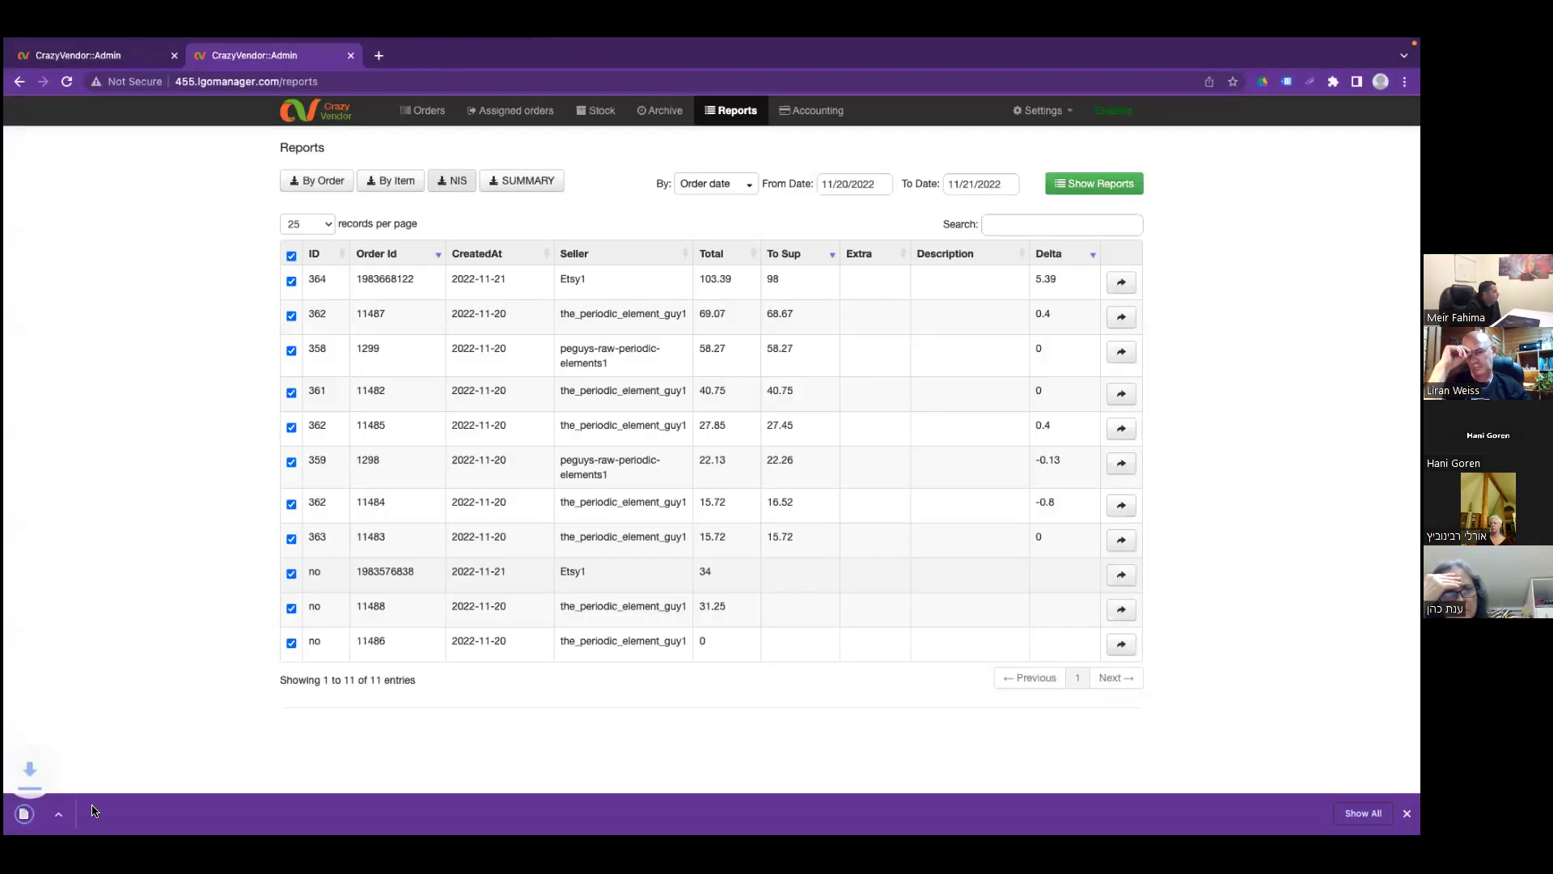
{"action": "left_click", "coordinate": [92, 812]}
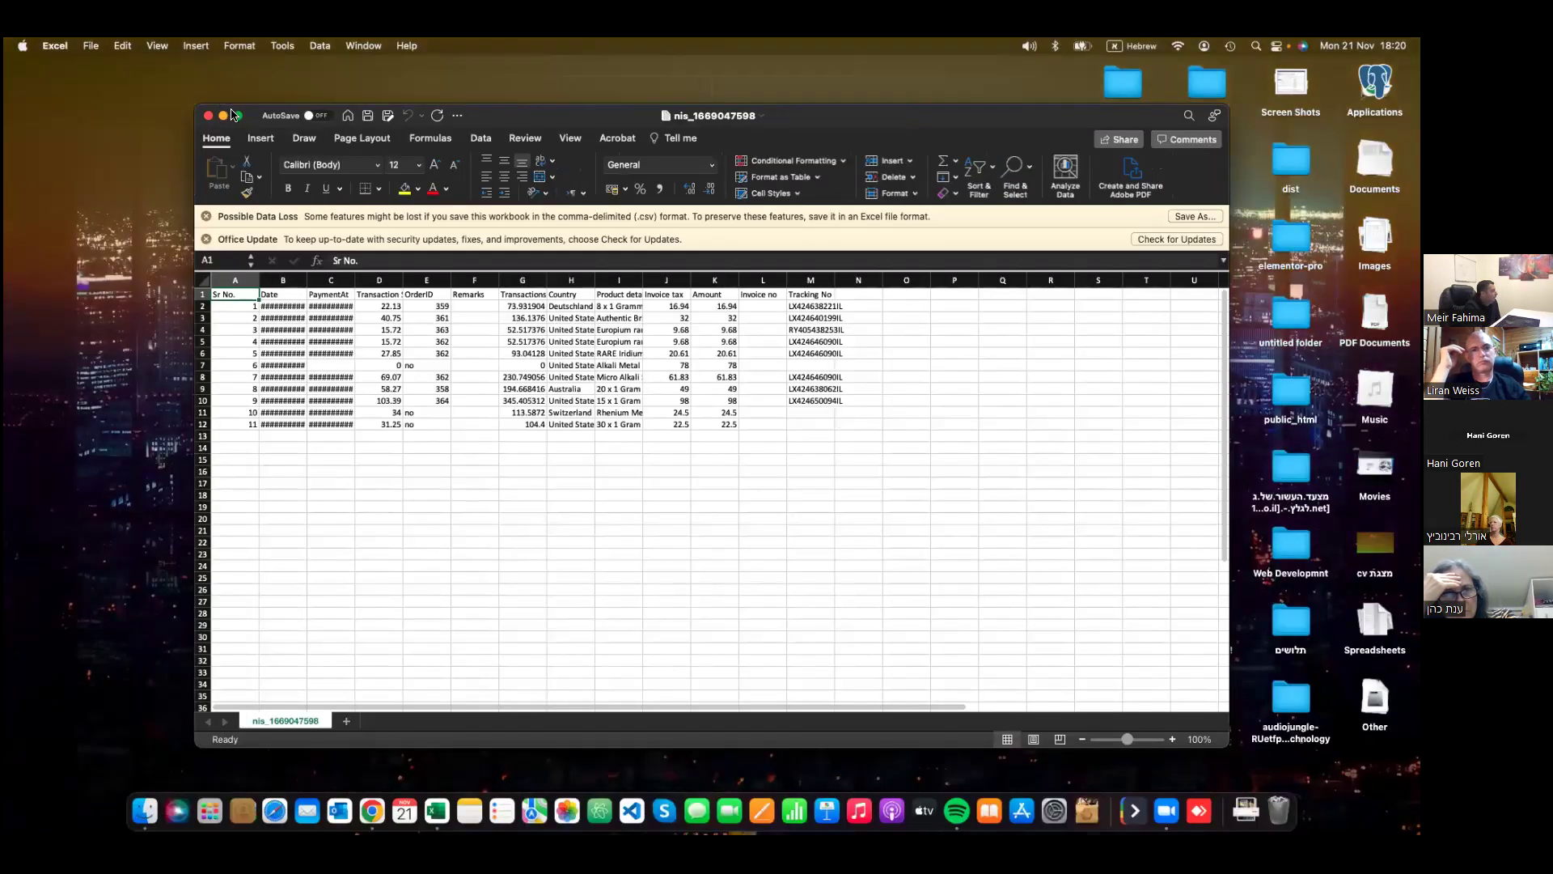
Enlarge the workbook window, fit the Date and PaymentAt columns to their contents and select the empty Invoice no cells L2:L12
{"action": "left_click", "coordinate": [239, 117]}
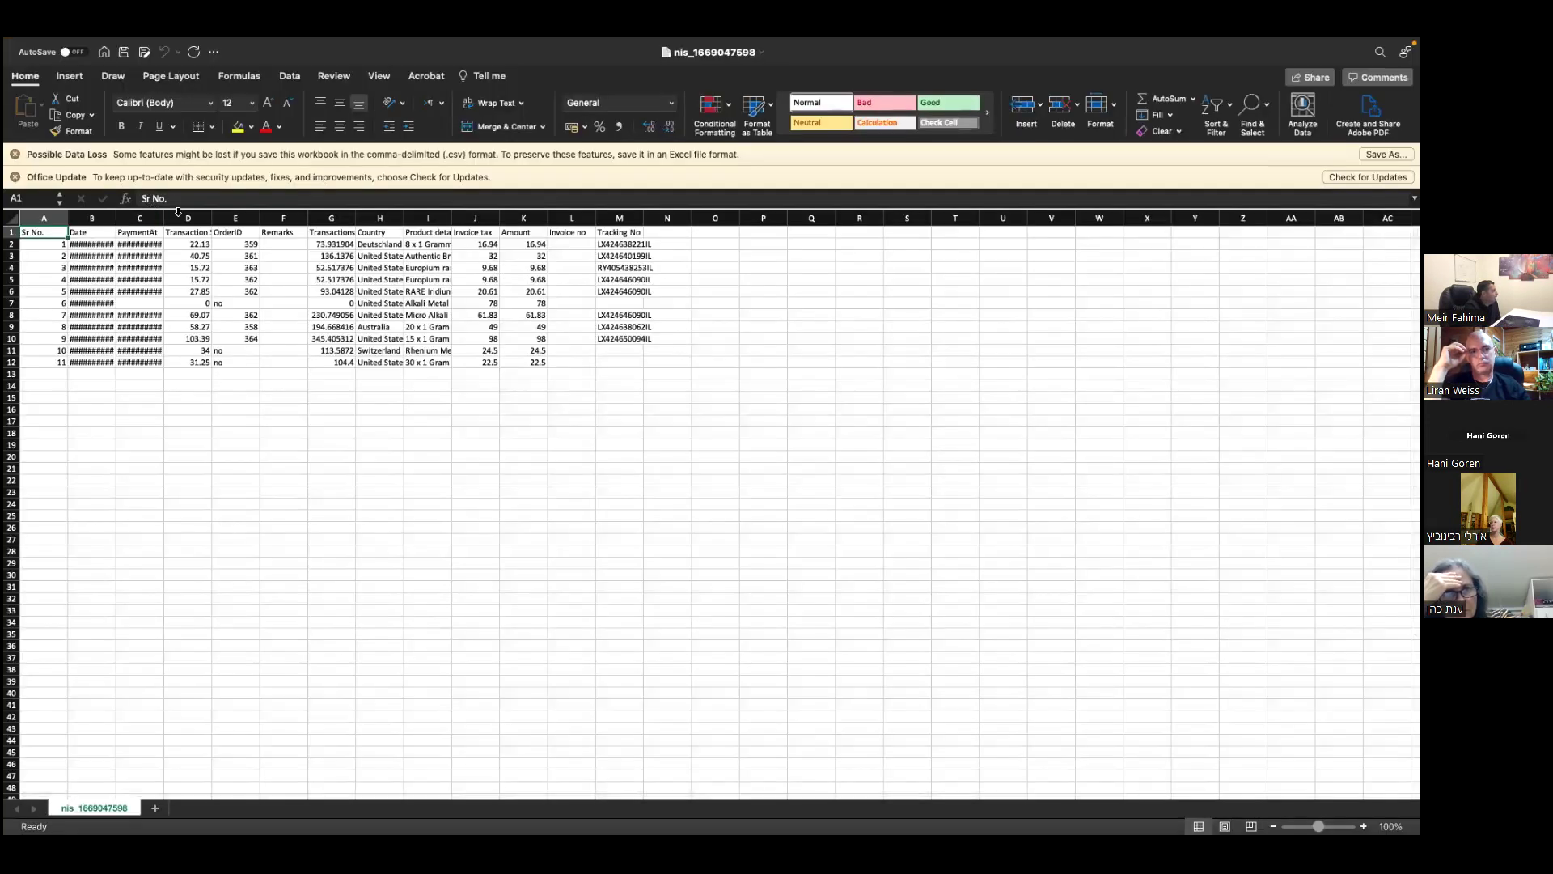
{"action": "double_click", "coordinate": [116, 218]}
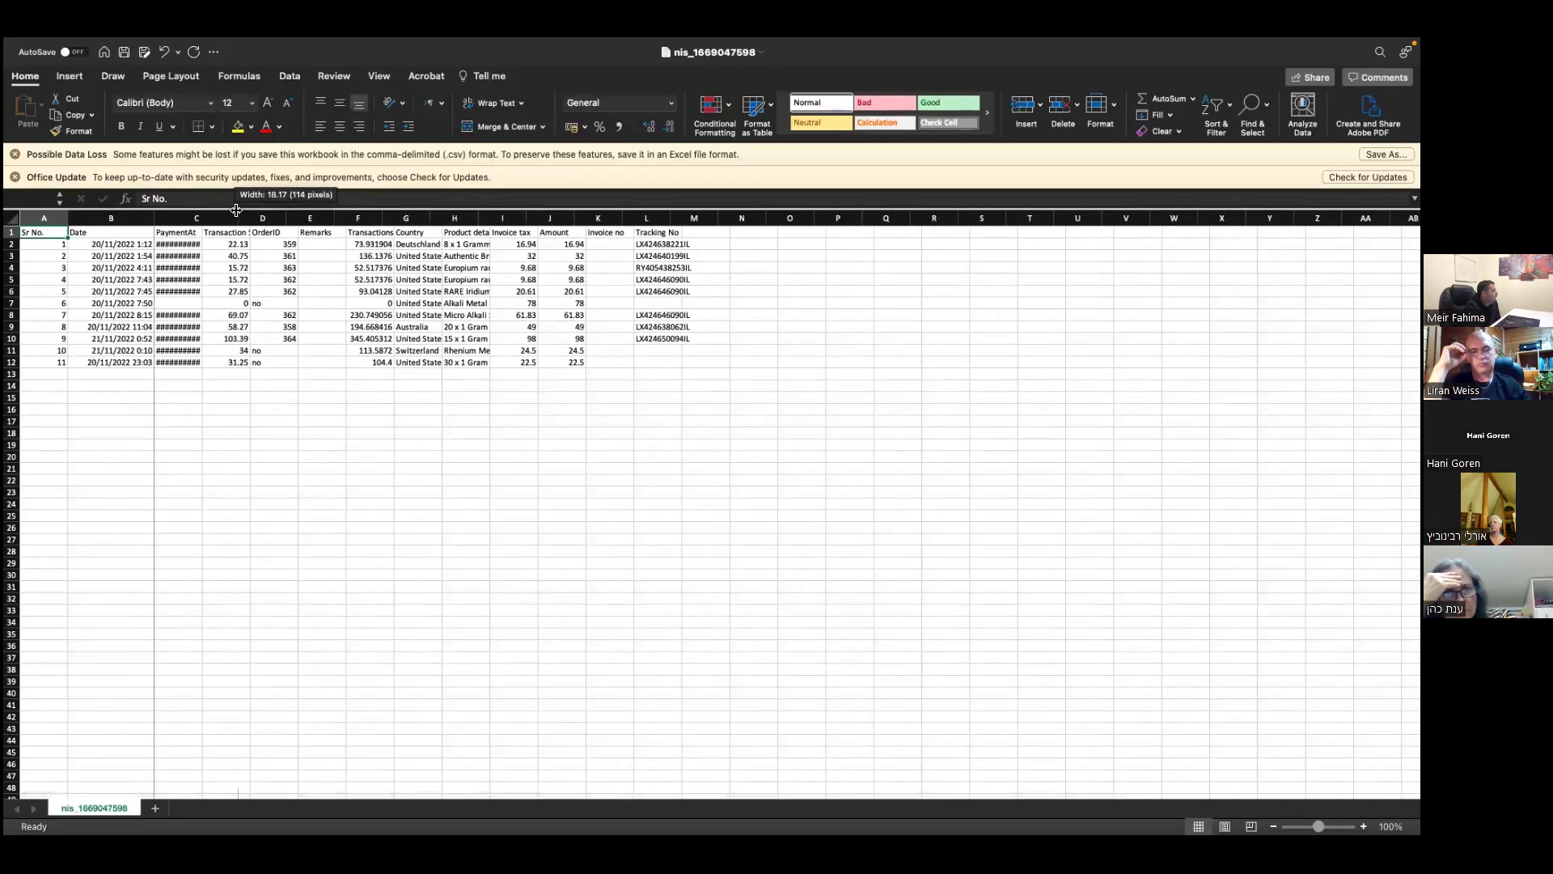
{"action": "double_click", "coordinate": [202, 218]}
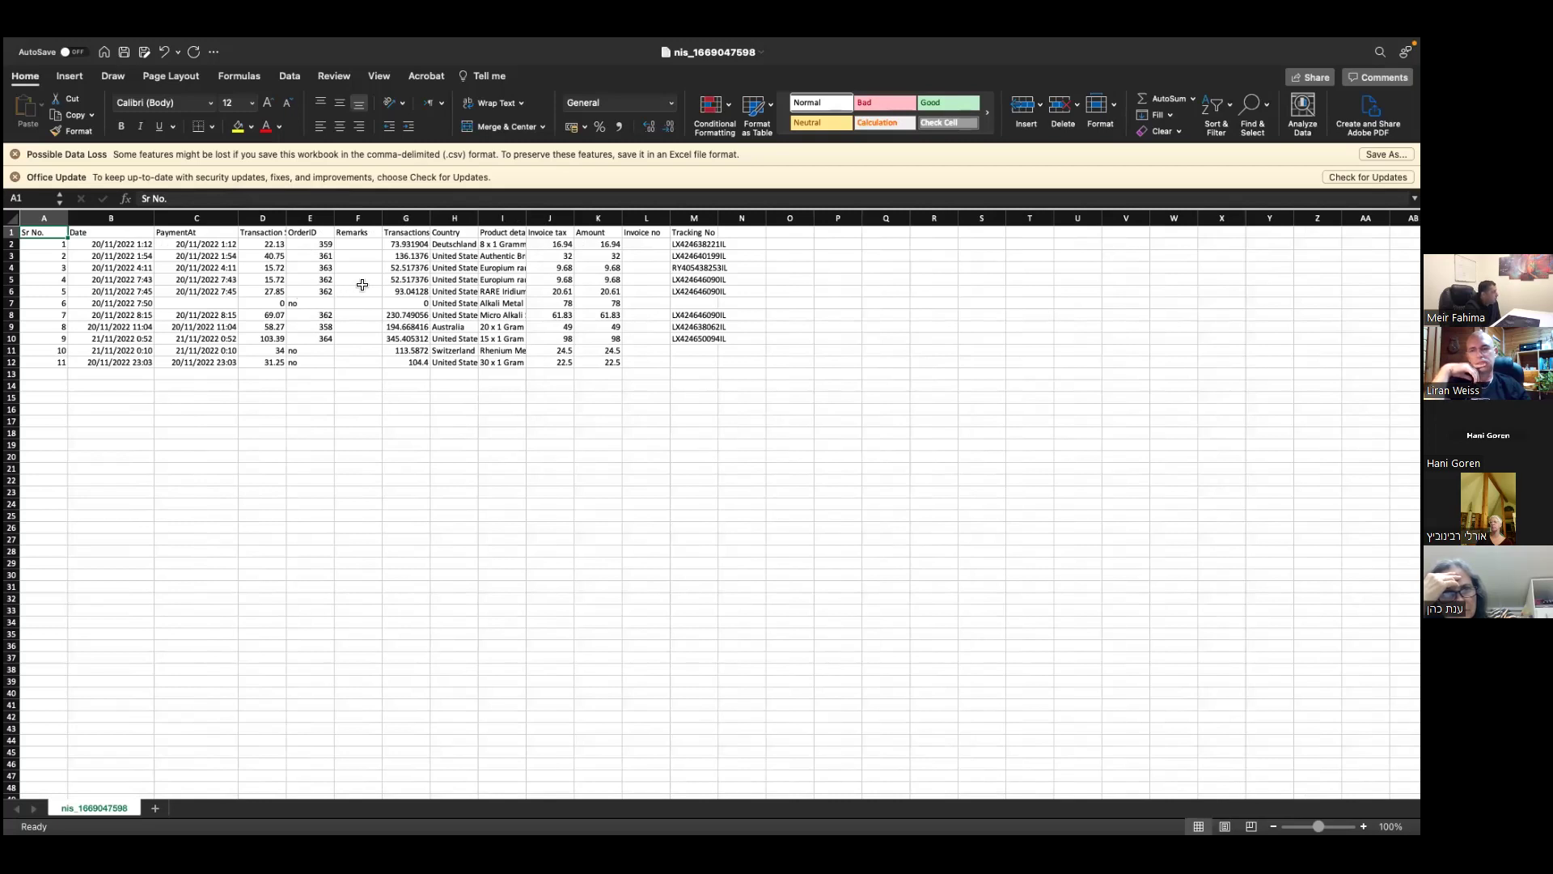
{"action": "left_click", "coordinate": [550, 268]}
{"action": "left_click_drag", "start_coordinate": [631, 241], "coordinate": [638, 363]}
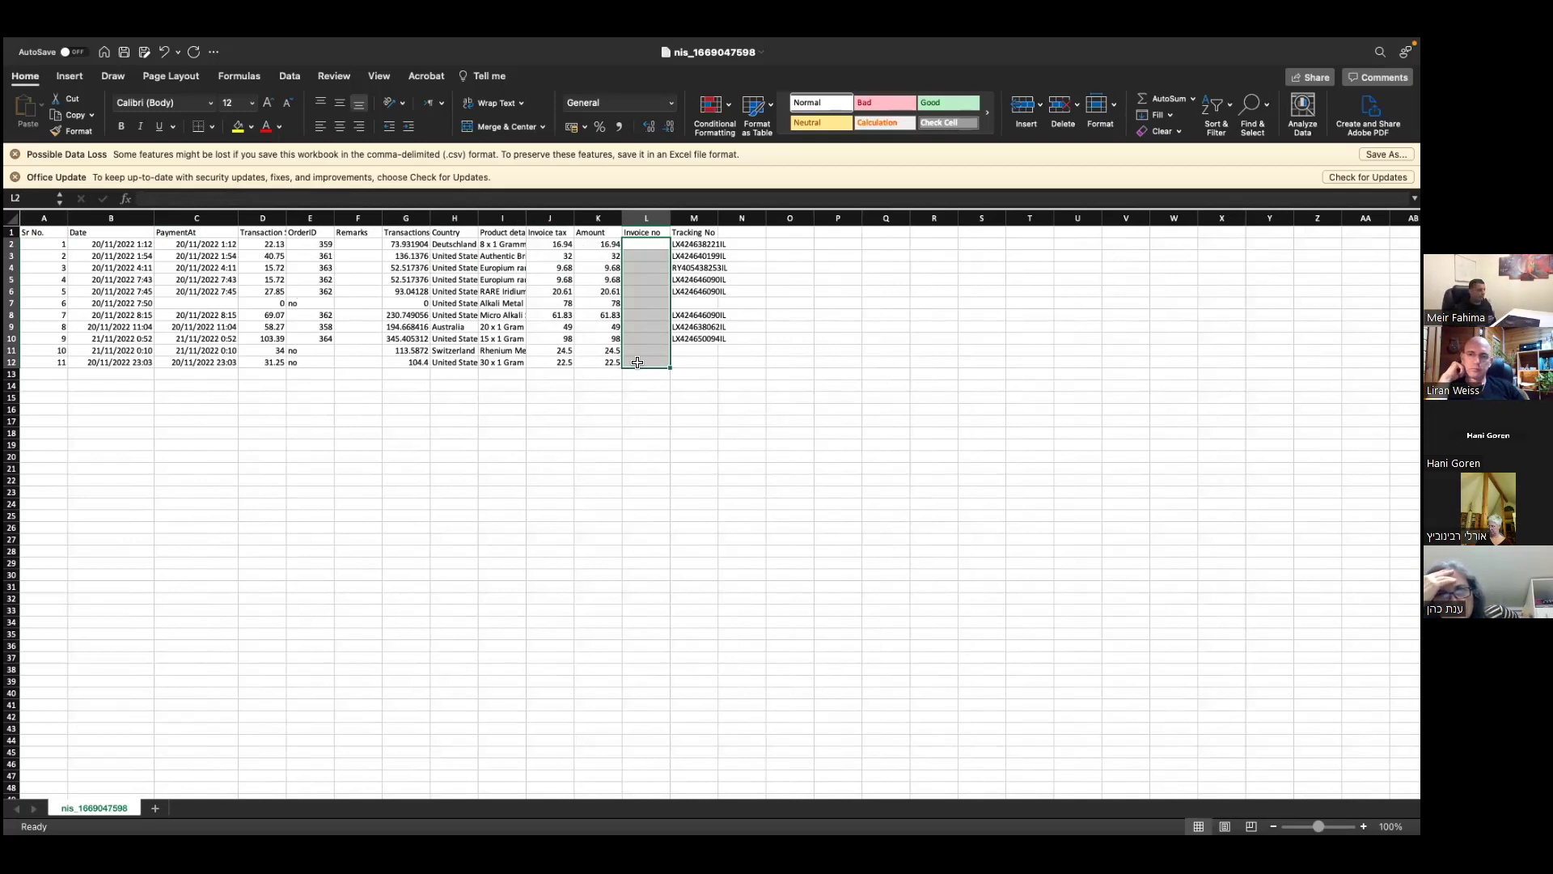
Return to CrazyVendor in Chrome, show the accounting orders ready to invoice and select the Slovakia order
{"action": "mouse_move", "coordinate": [93, 45]}
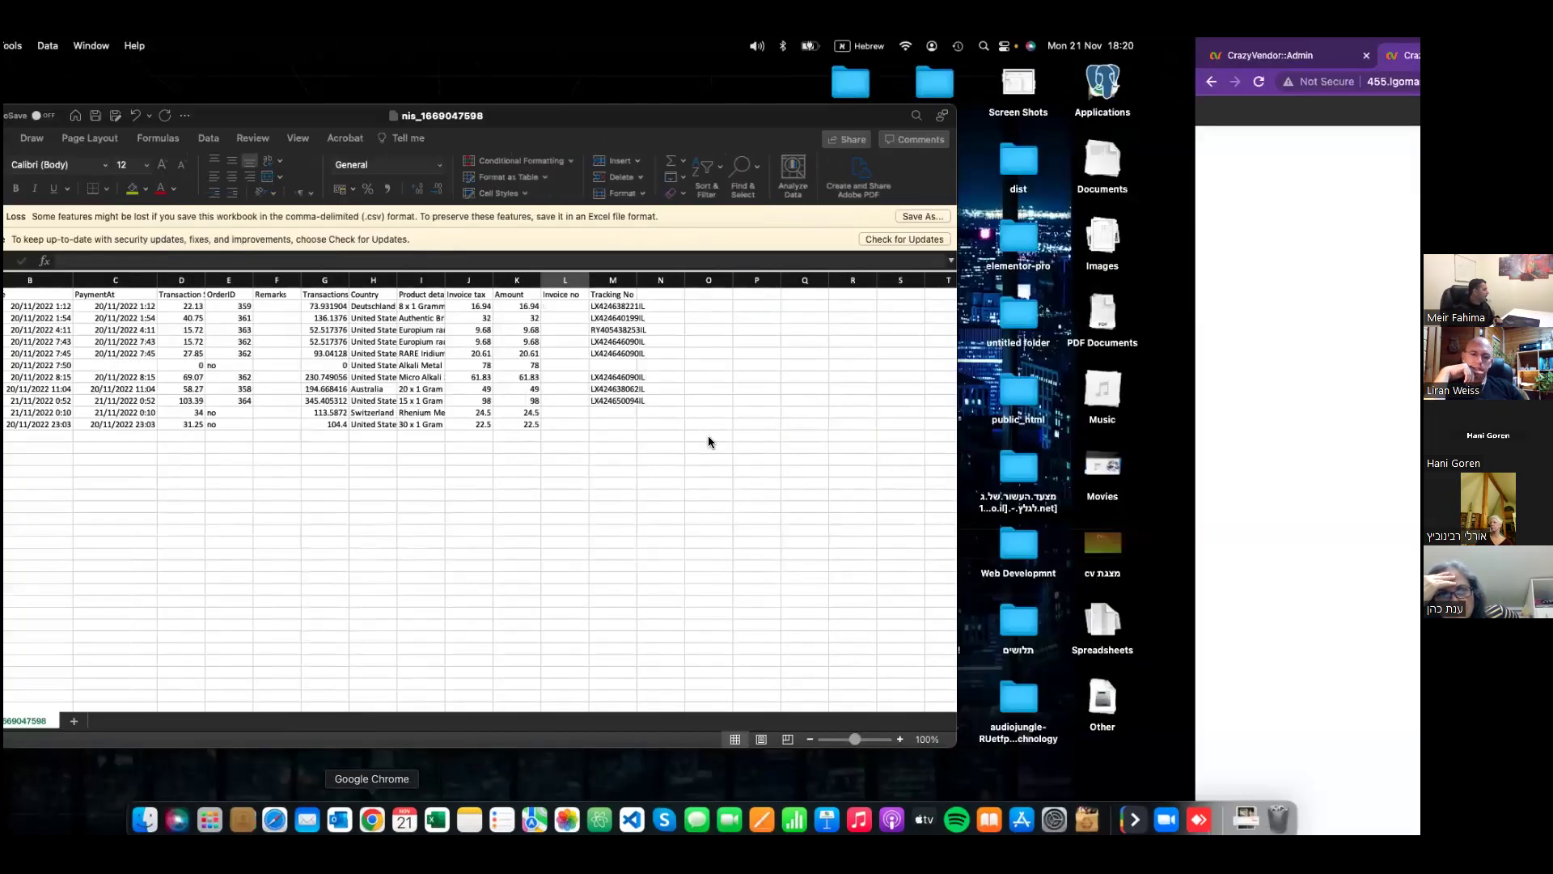
{"action": "key", "text": "super+Tab"}
{"action": "left_click", "coordinate": [829, 122]}
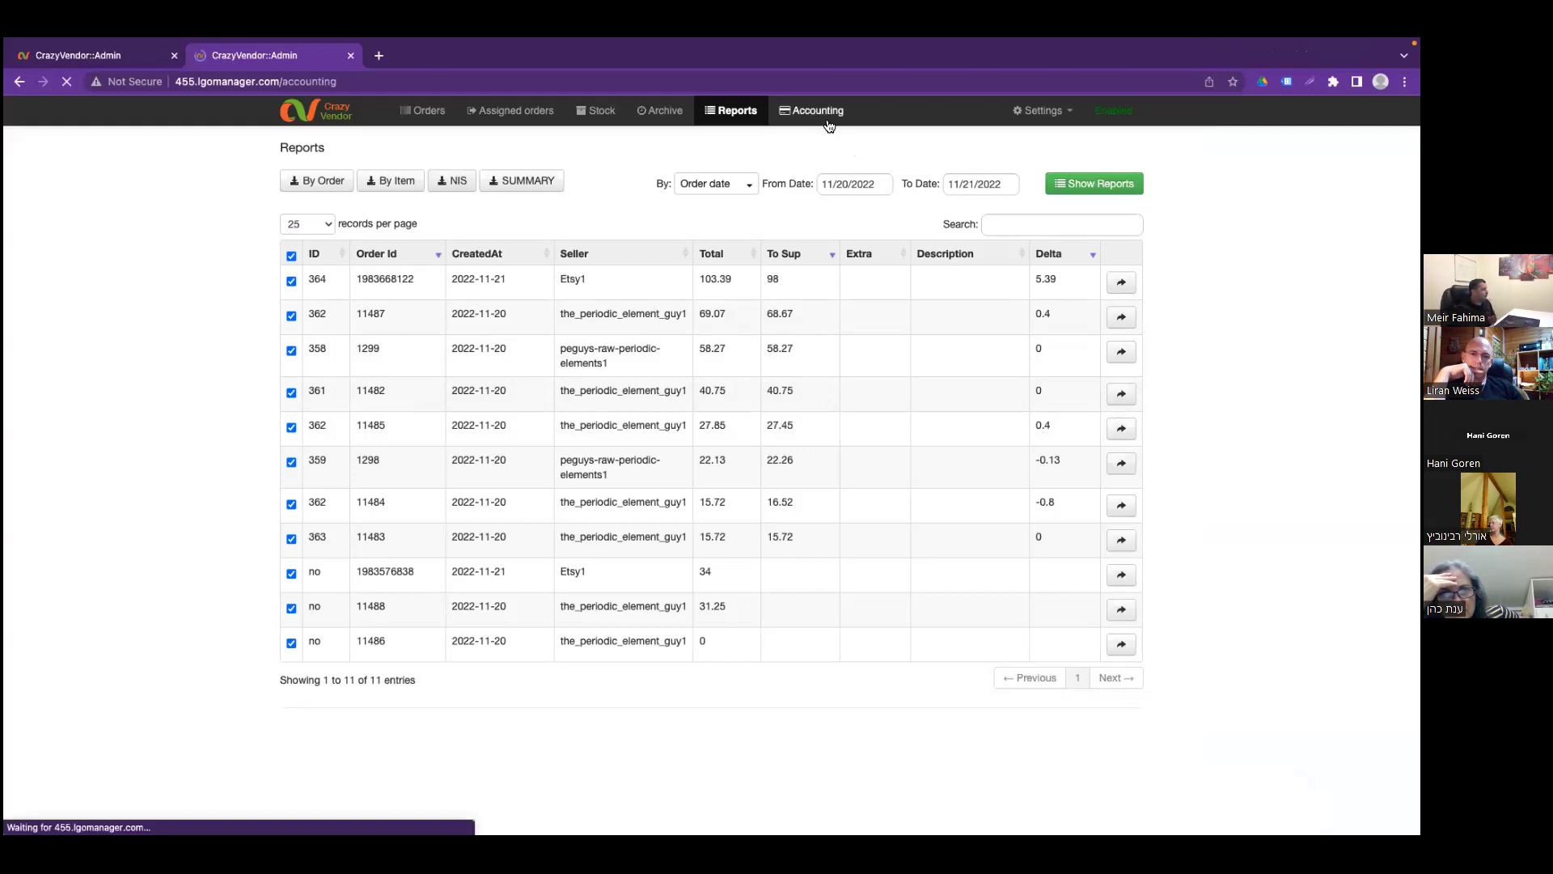
{"action": "left_click", "coordinate": [291, 336]}
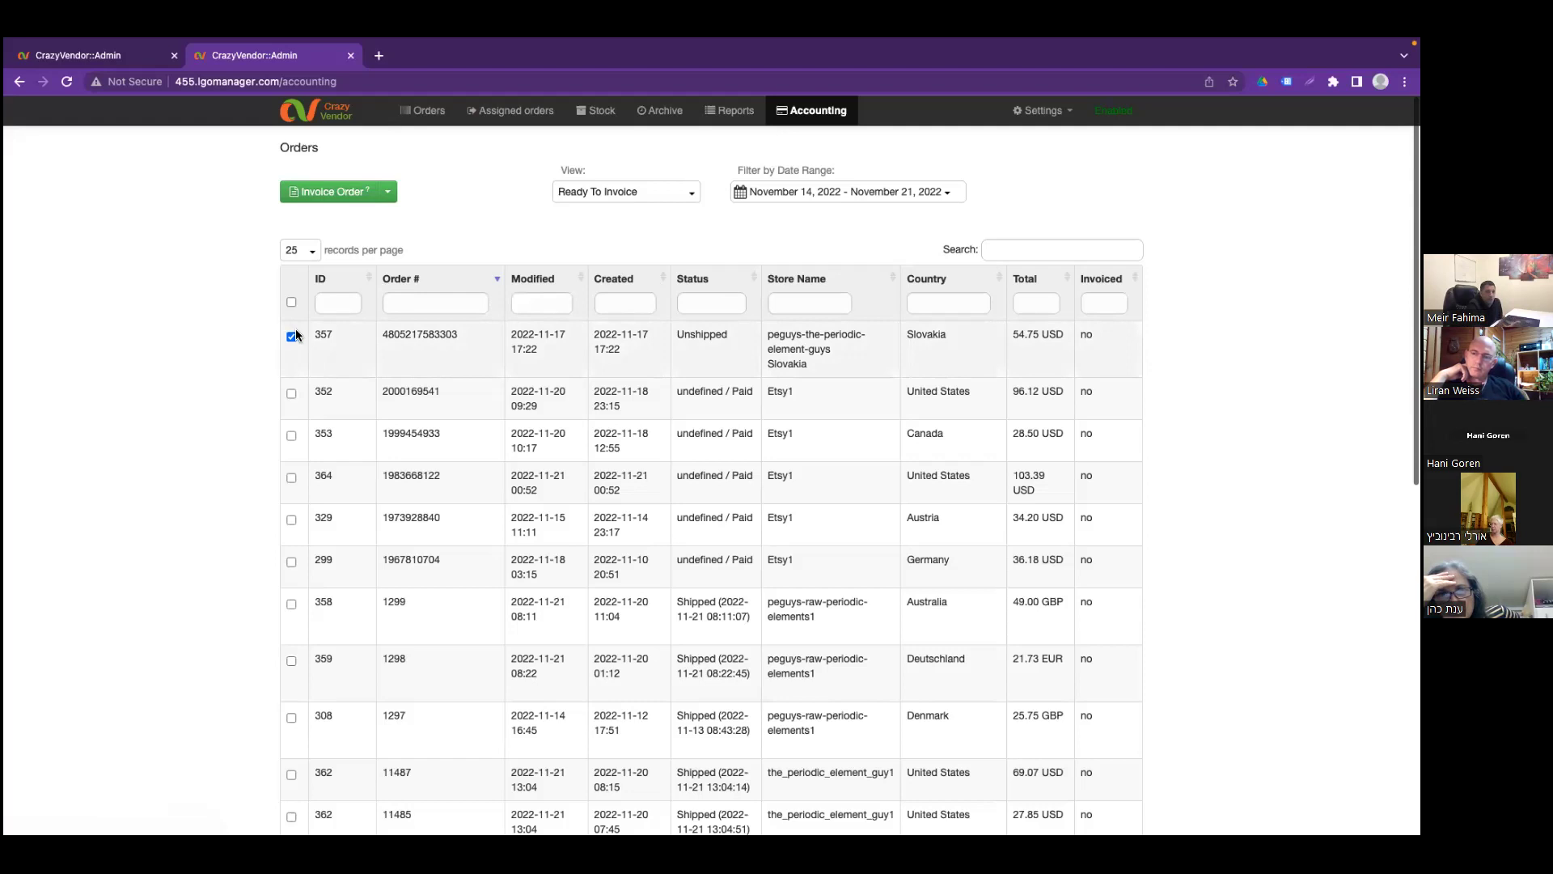
Switch to the NIS report in Excel and examine its Invoice no and Tracking No columns
{"action": "mouse_move", "coordinate": [6, 52]}
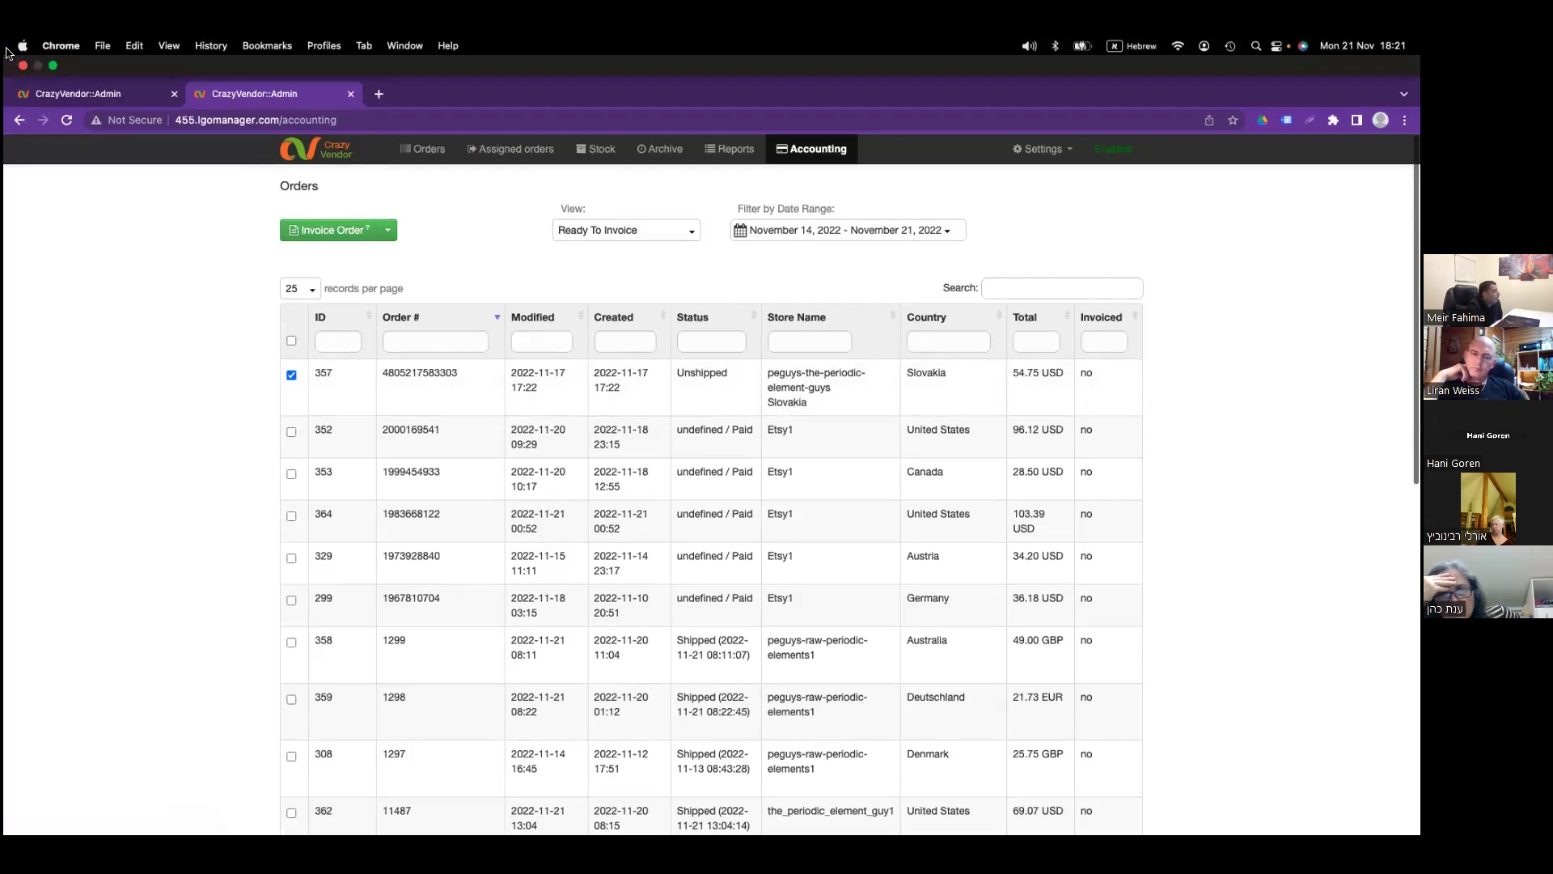
{"action": "left_click", "coordinate": [53, 65]}
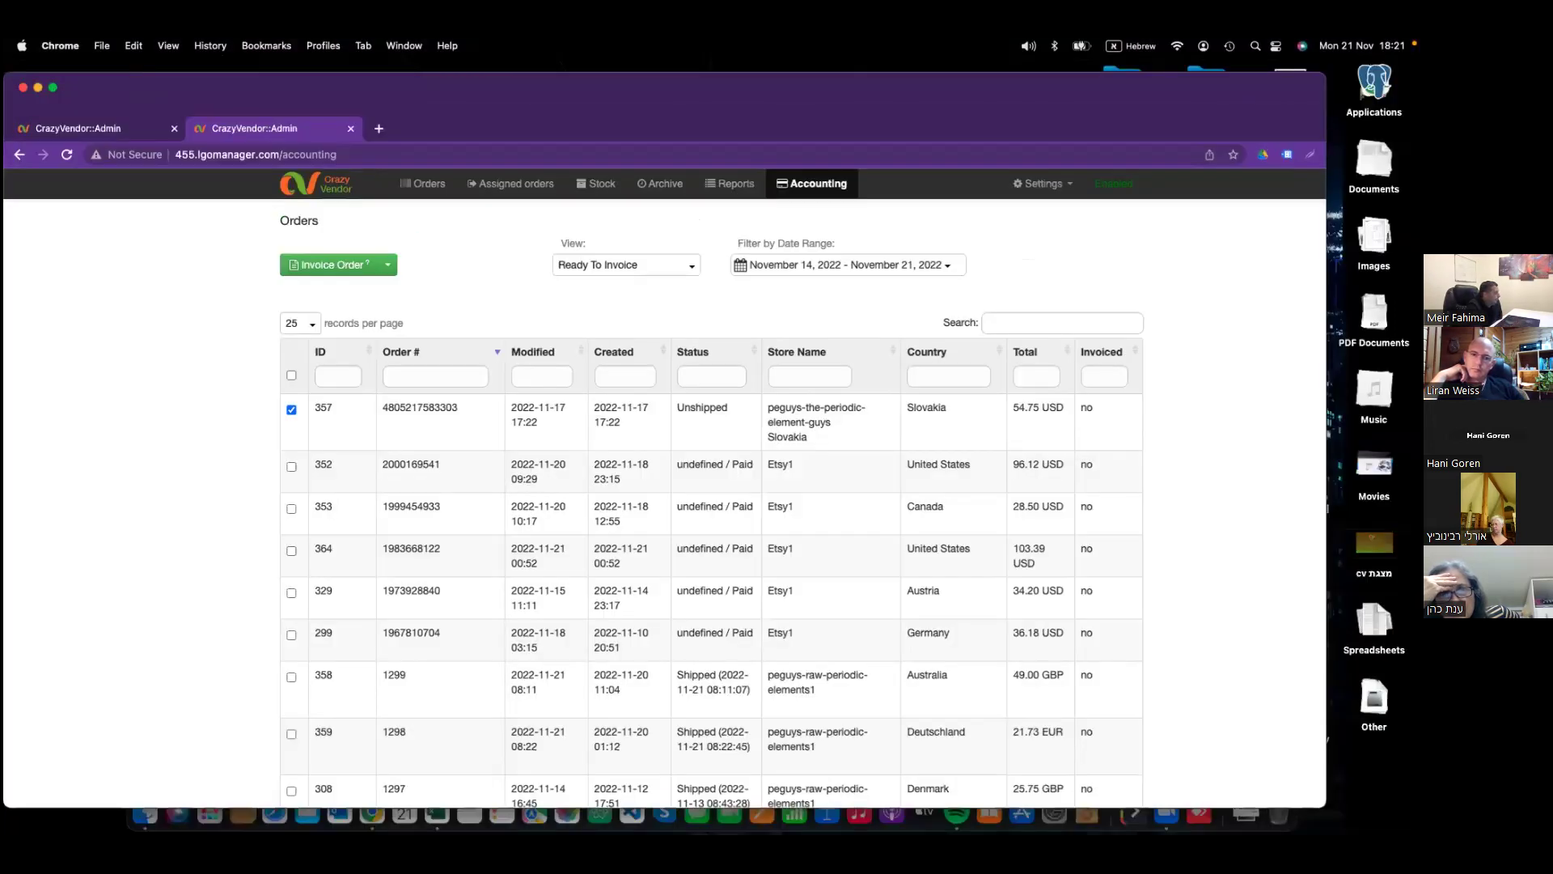
{"action": "left_click", "coordinate": [422, 809]}
{"action": "left_click", "coordinate": [842, 309]}
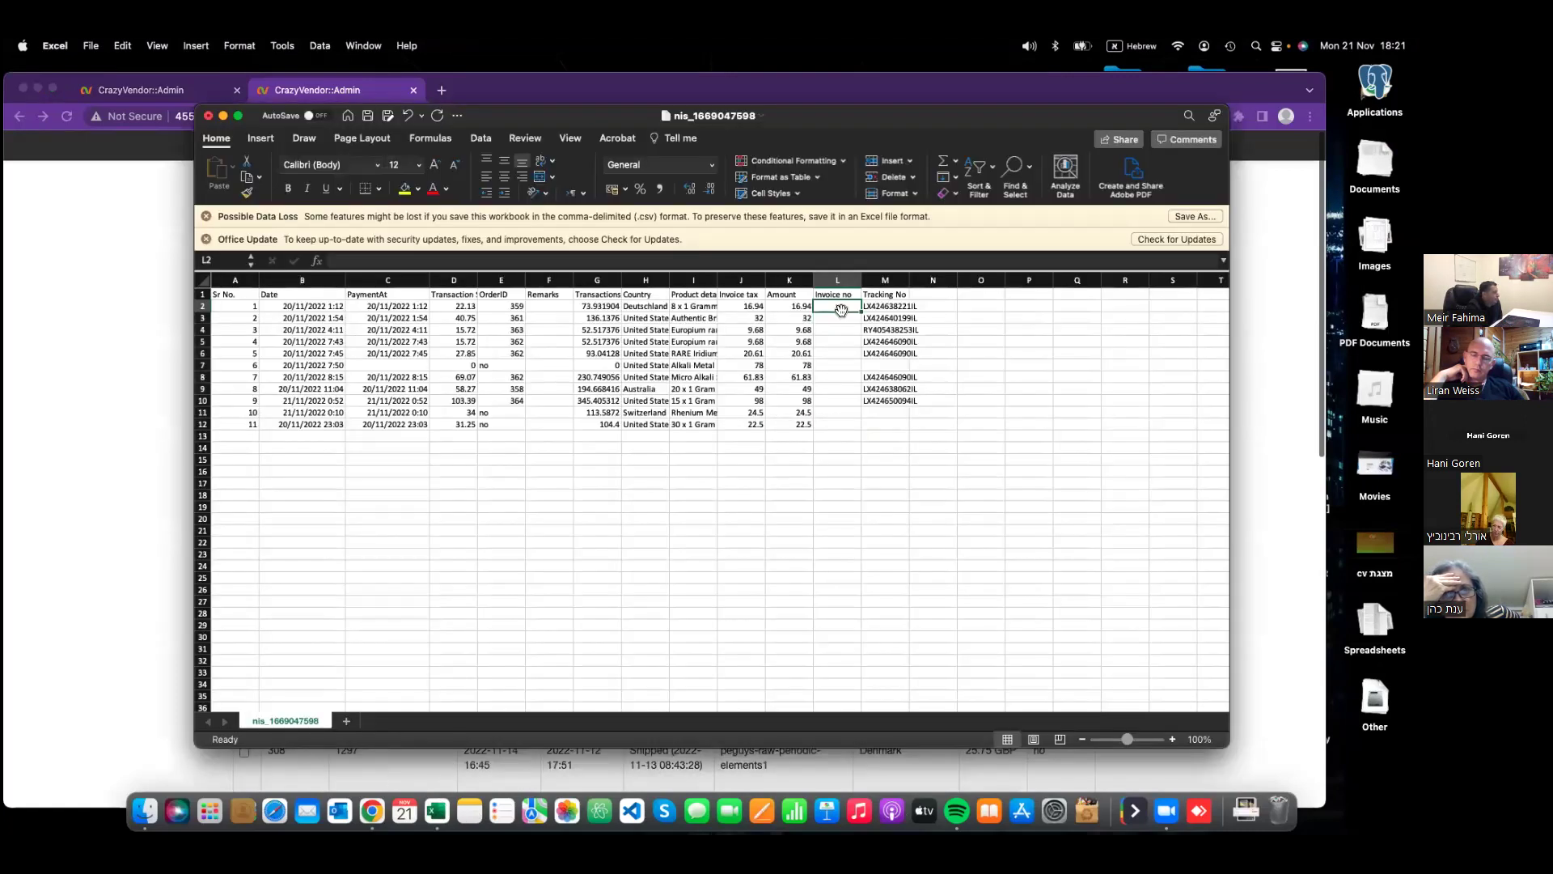
{"action": "left_click_drag", "start_coordinate": [835, 308], "coordinate": [831, 422]}
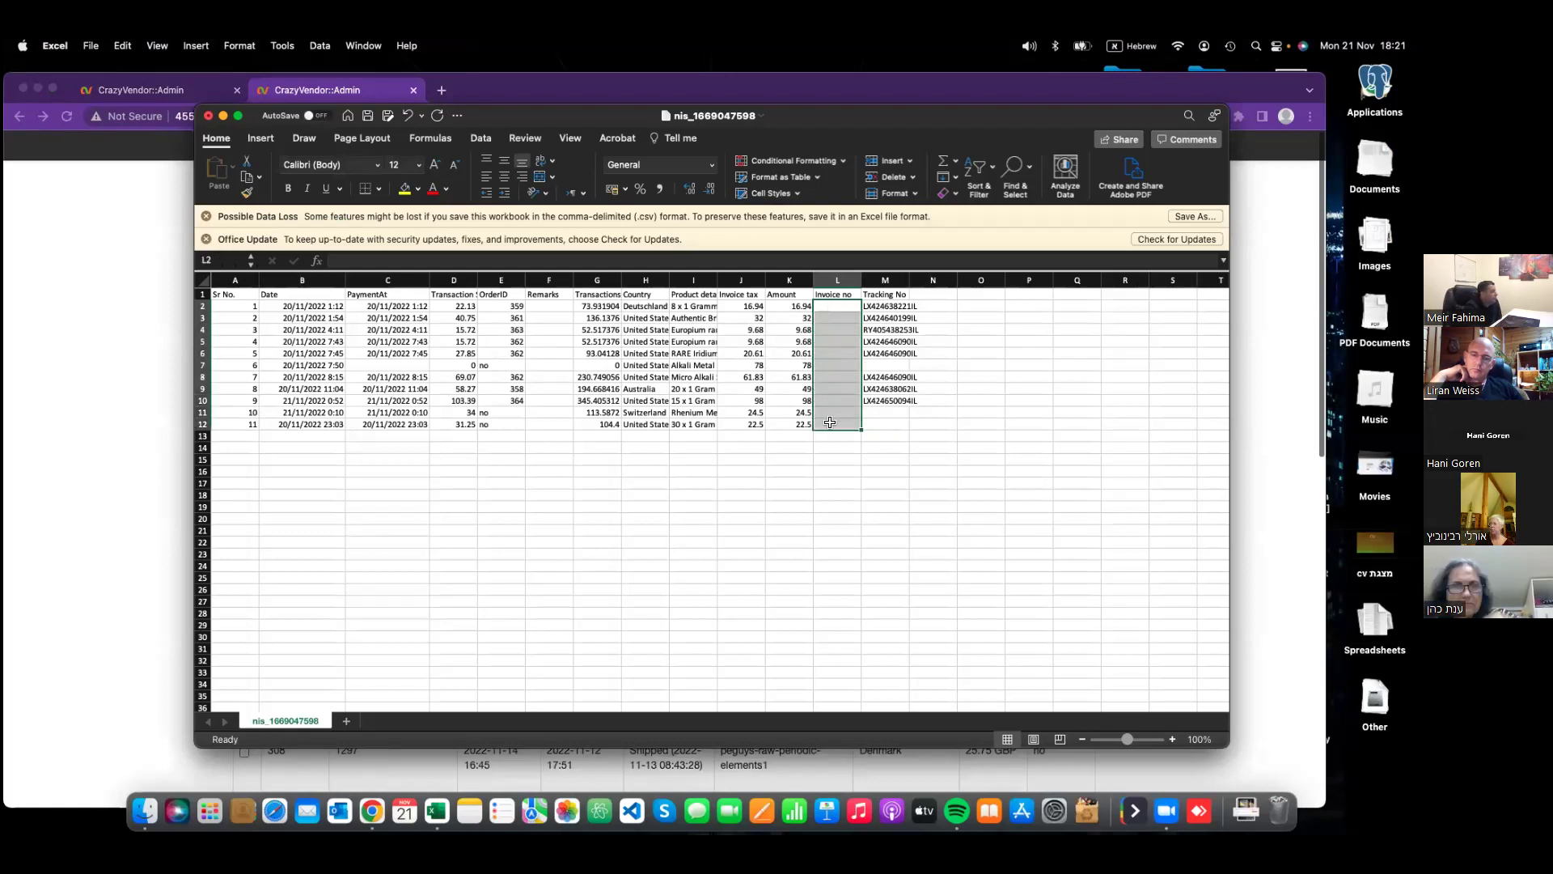
{"action": "left_click_drag", "start_coordinate": [900, 307], "coordinate": [891, 407]}
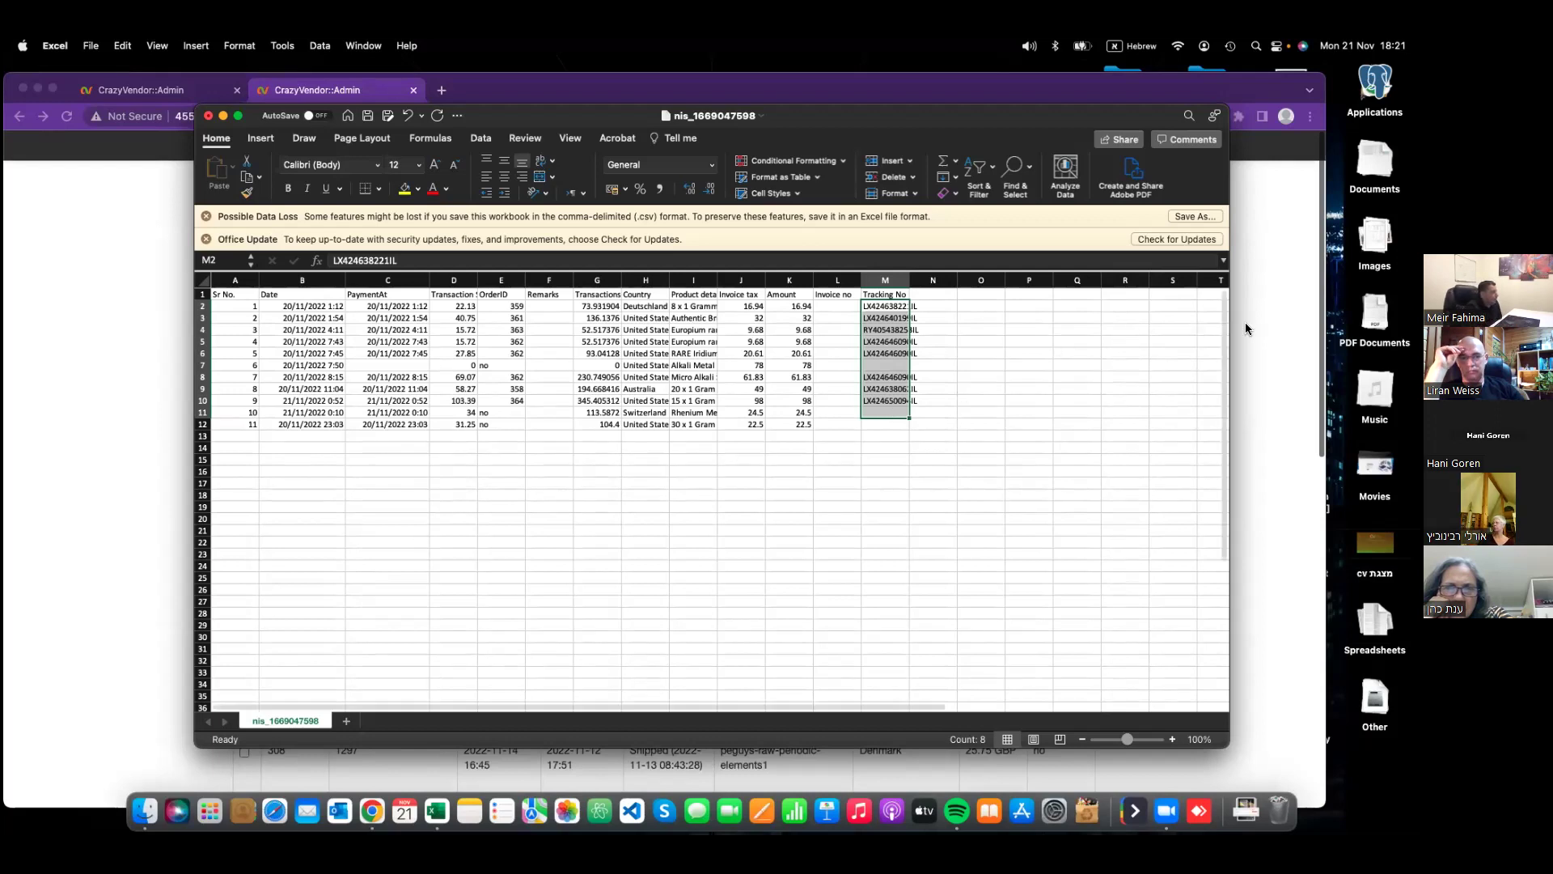
Switch back to Chrome at full size and look through the accounting orders that are ready to invoice
{"action": "left_click", "coordinate": [308, 90]}
{"action": "left_click", "coordinate": [54, 88]}
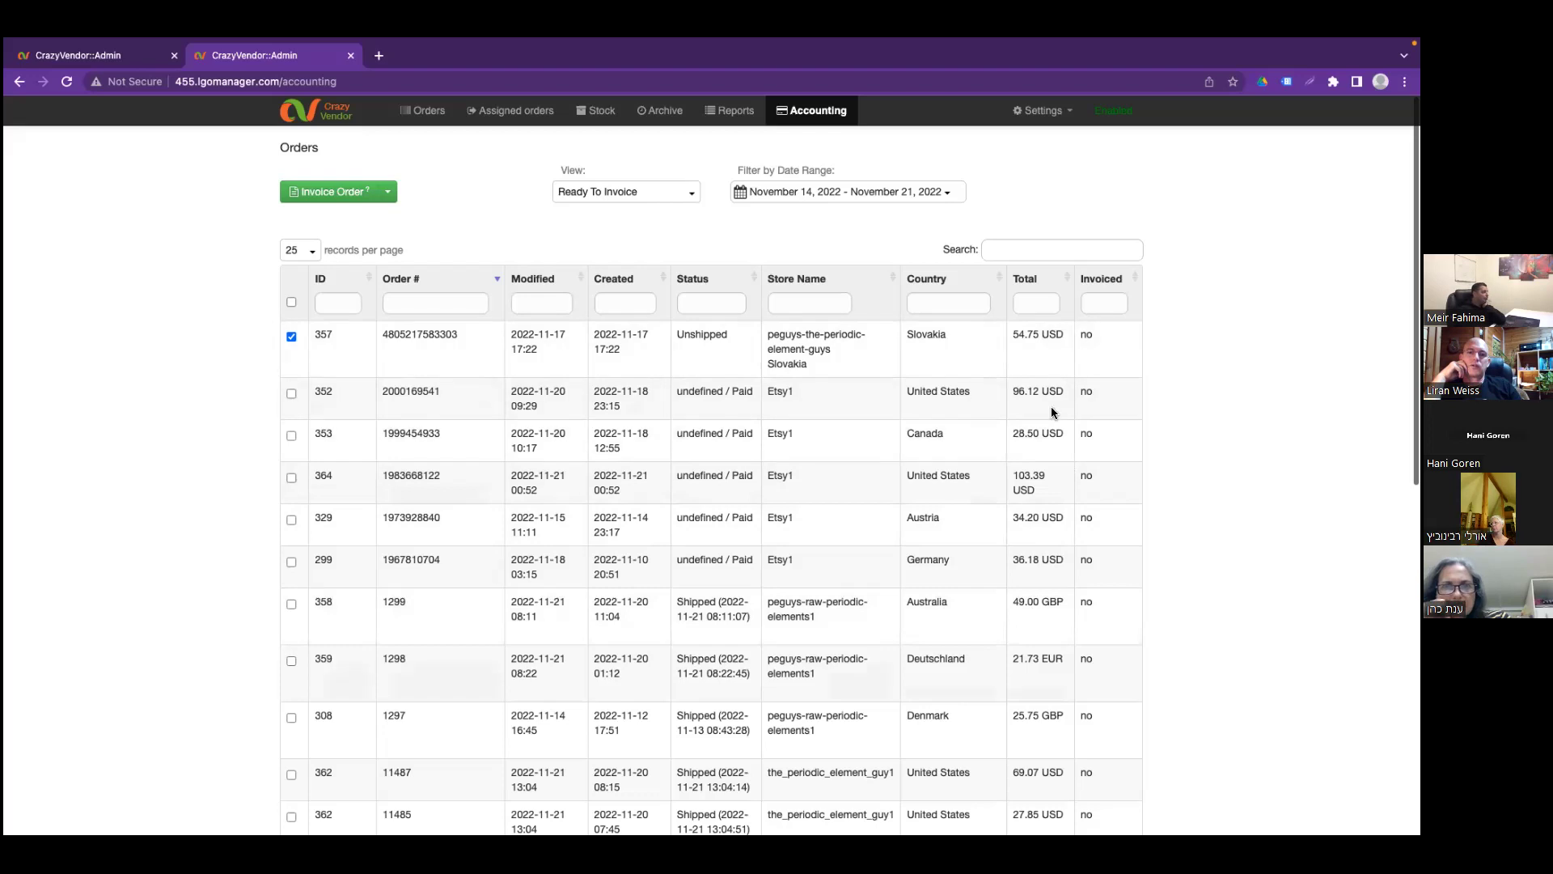
{"action": "scroll", "coordinate": [1046, 747], "scroll_direction": "down", "scroll_amount": 2}
{"action": "scroll", "coordinate": [1047, 749], "scroll_direction": "down", "scroll_amount": 1}
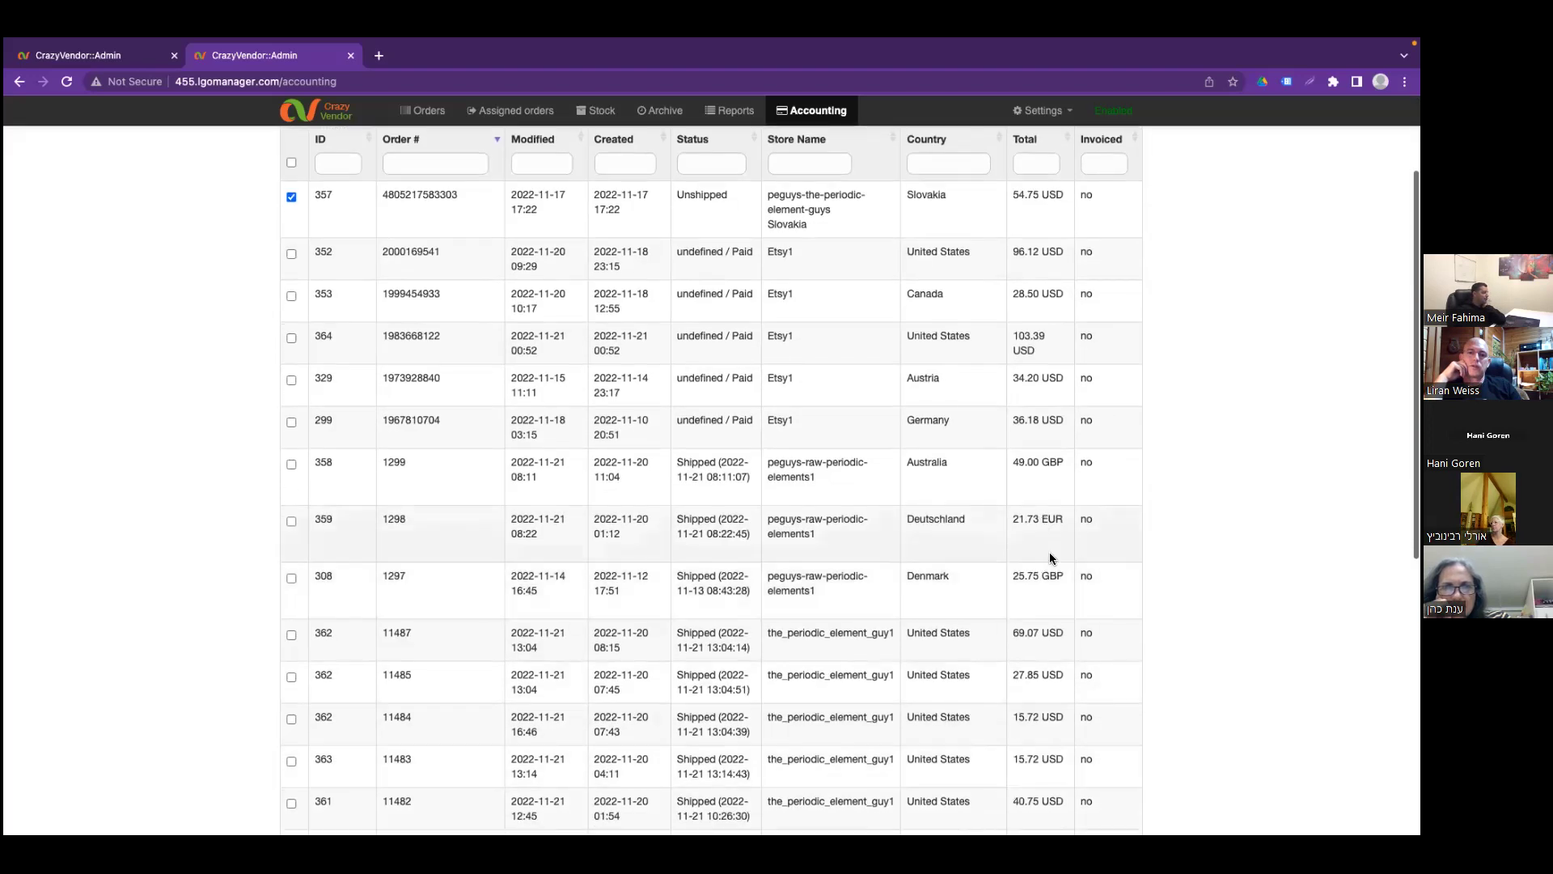
{"action": "scroll", "coordinate": [1050, 396], "scroll_direction": "up", "scroll_amount": 3}
{"action": "scroll", "coordinate": [1051, 396], "scroll_direction": "down", "scroll_amount": 1}
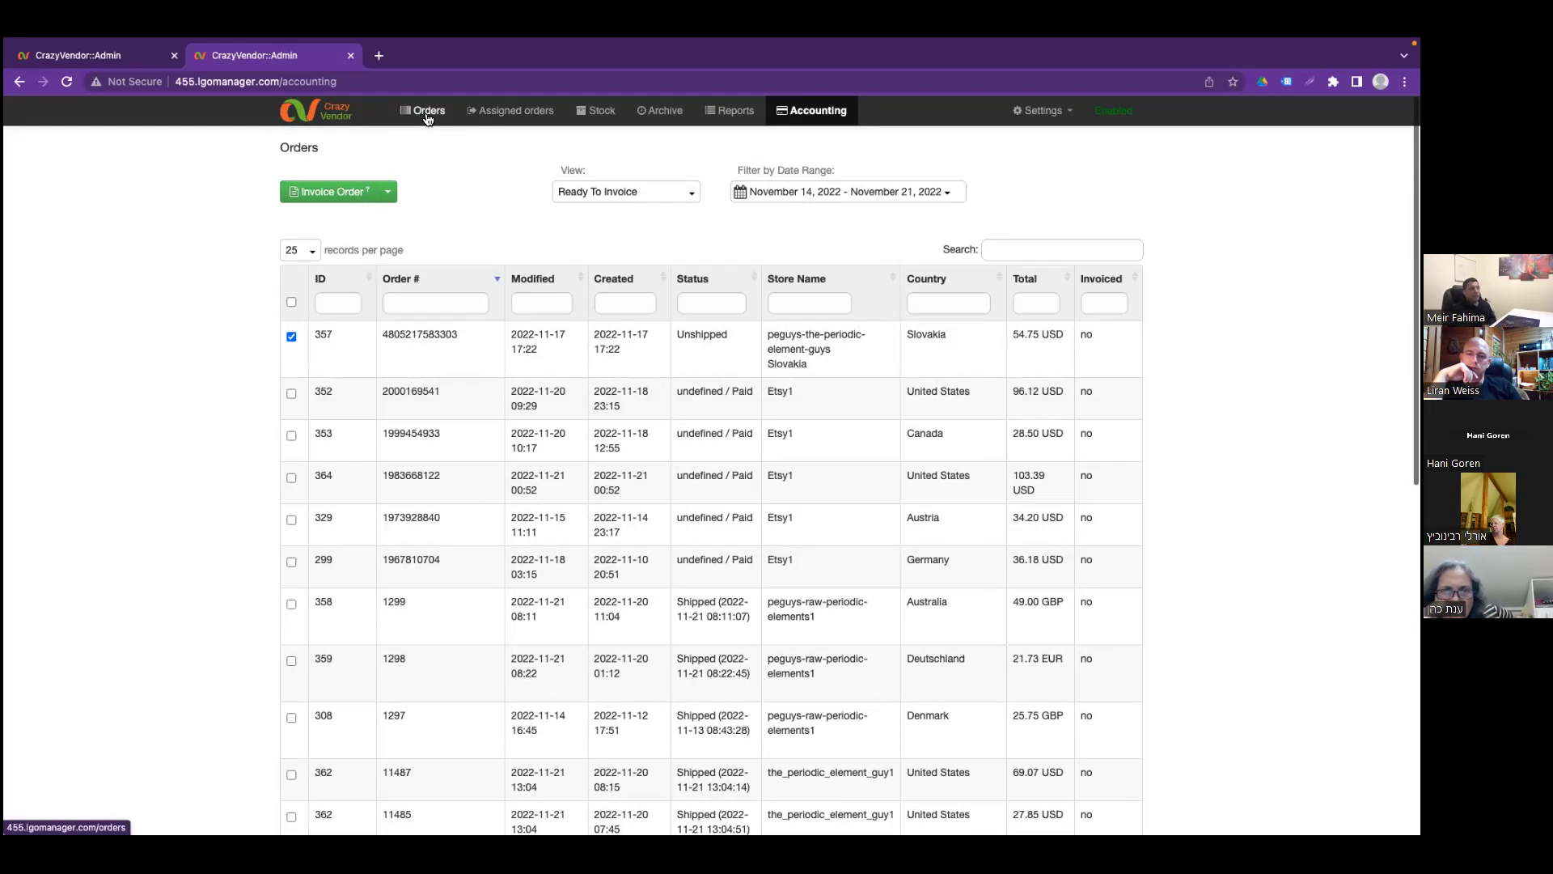
View the Orders list, then return to the accounting orders and select the unshipped Slovakia order
{"action": "mouse_move", "coordinate": [602, 45]}
{"action": "left_click", "coordinate": [420, 150]}
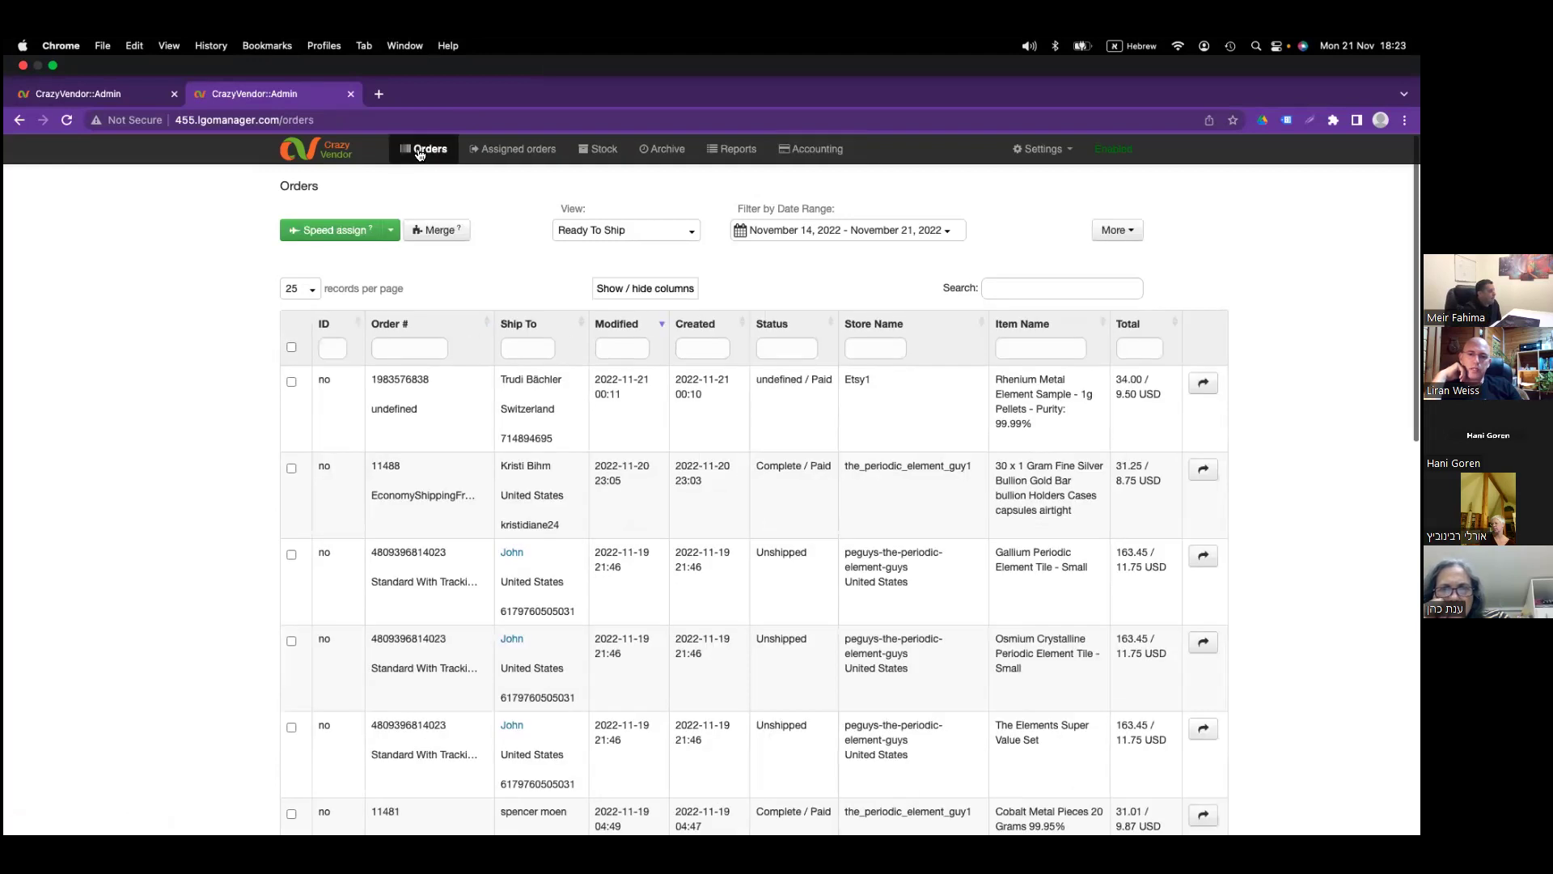
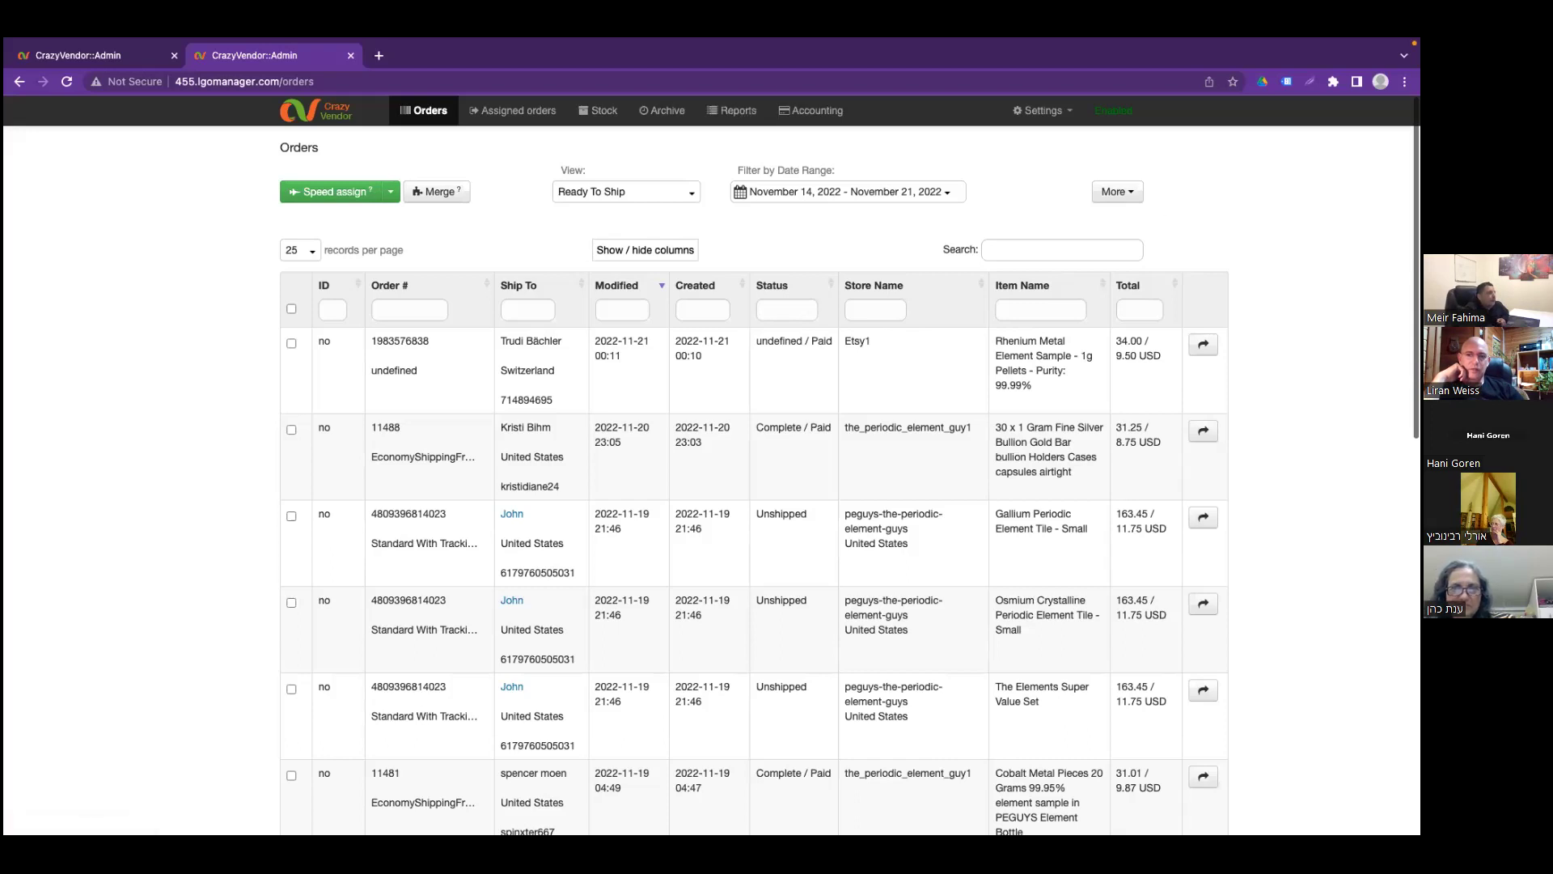
{"action": "left_click", "coordinate": [817, 113]}
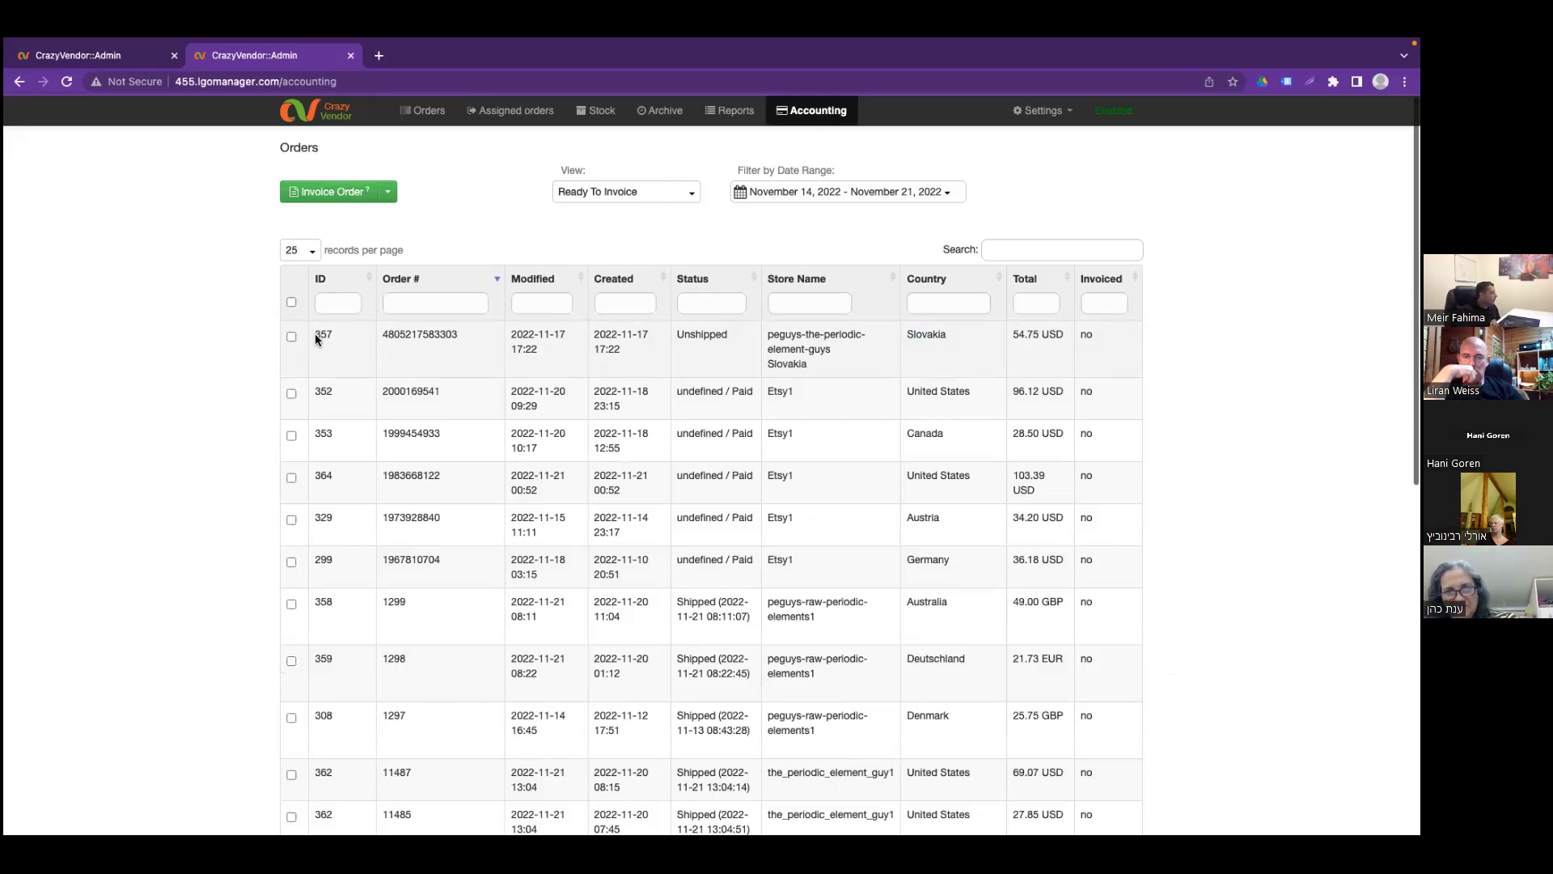
{"action": "left_click", "coordinate": [291, 337]}
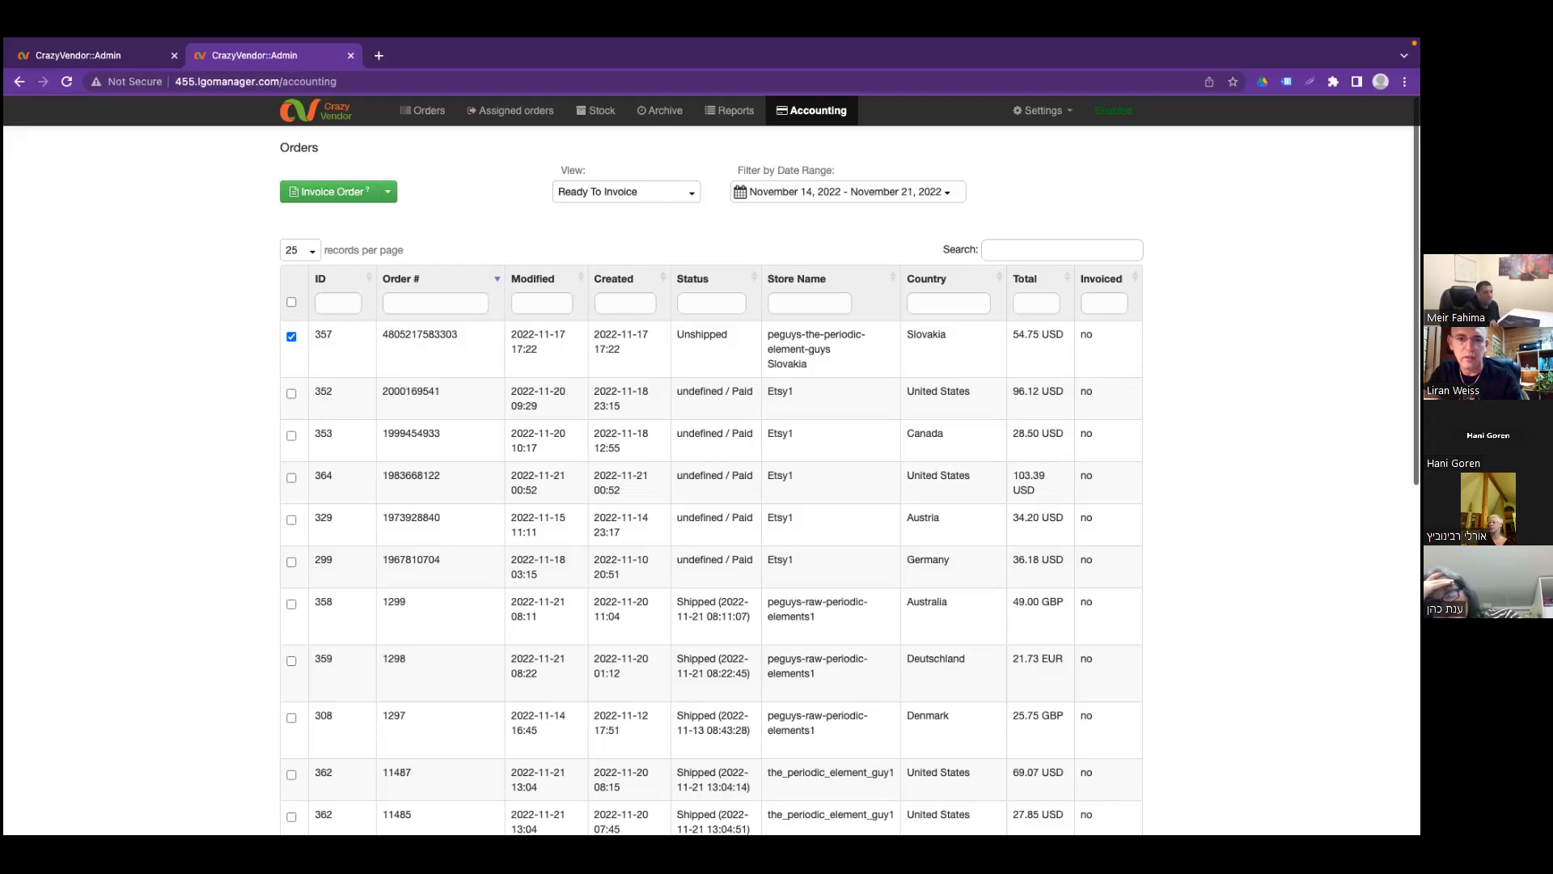
Open the crazyvendor.co website in a new browser tab
{"action": "left_click", "coordinate": [380, 57]}
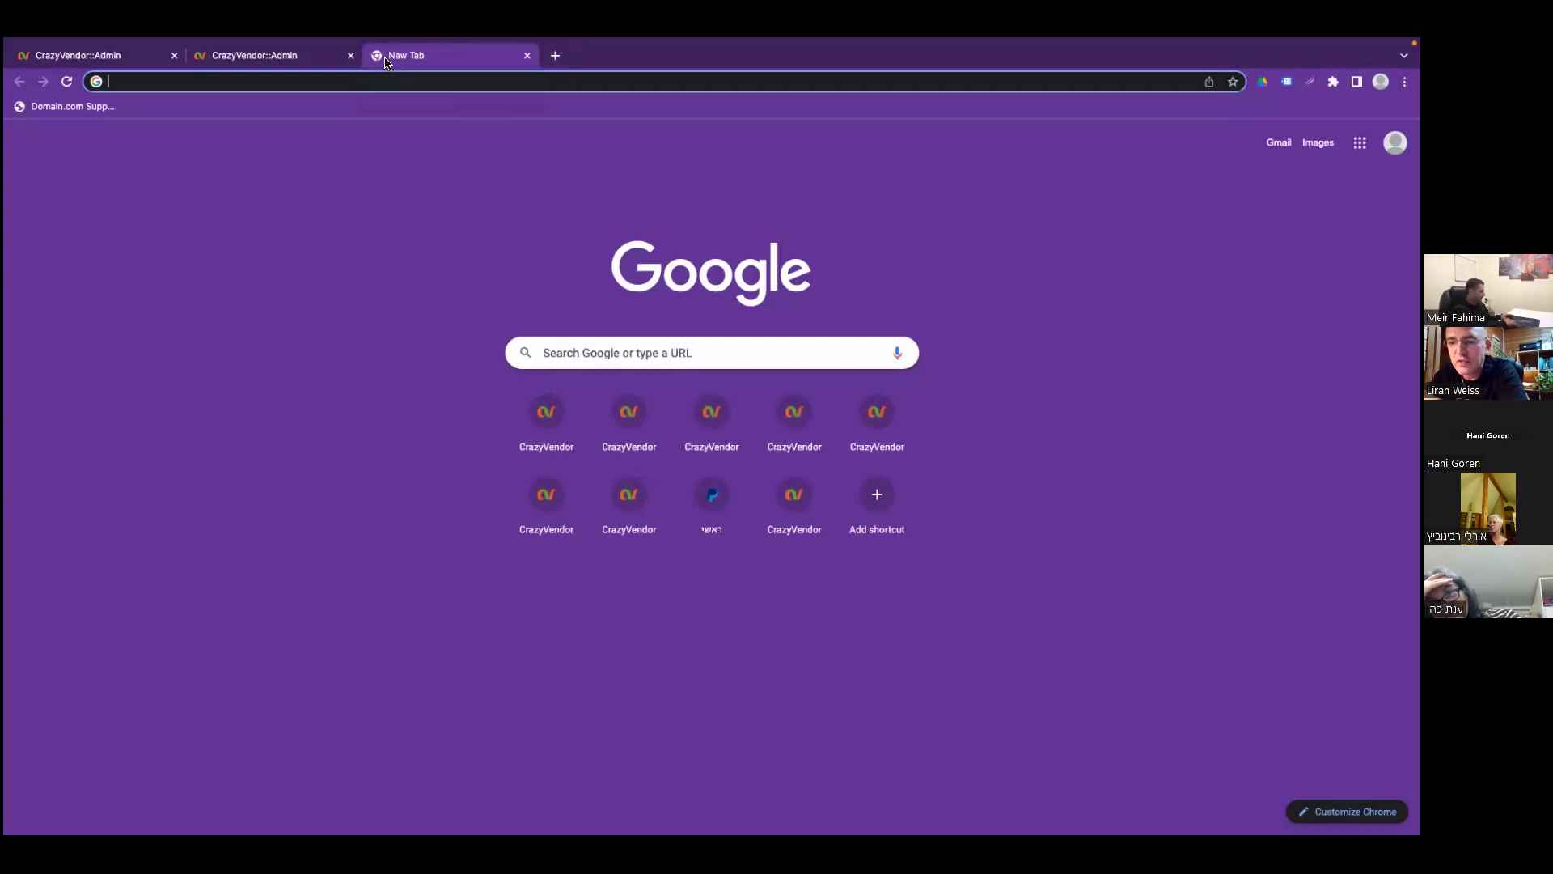
{"action": "type", "text": "craz"}
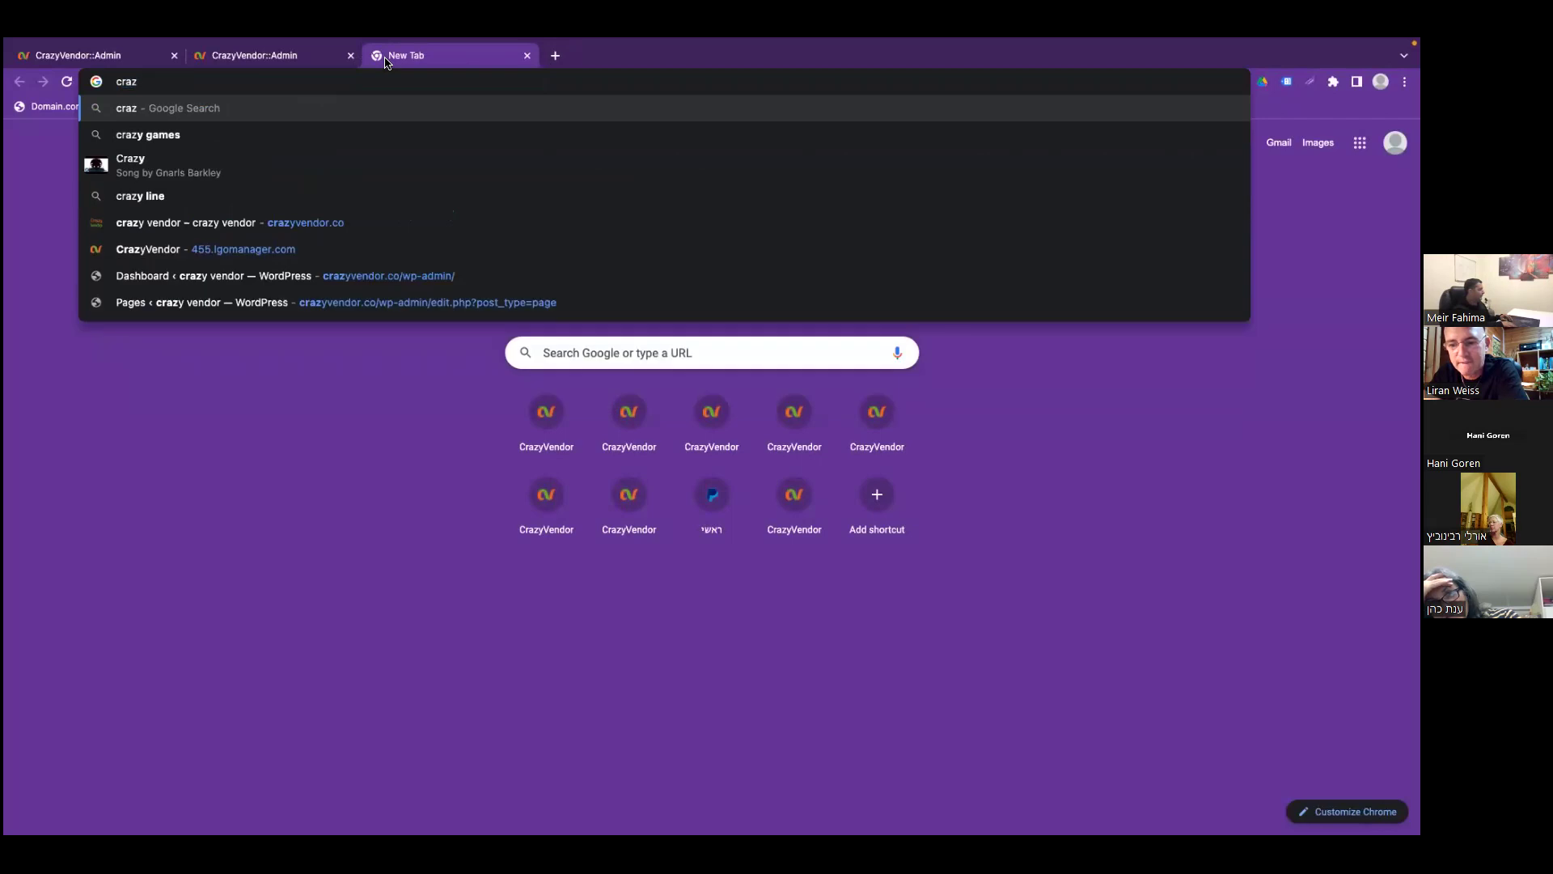
{"action": "key", "text": "Down"}
{"action": "key", "text": "Down"}
{"action": "key", "text": "Down"}
{"action": "key", "text": "Down"}
{"action": "key", "text": "Return"}
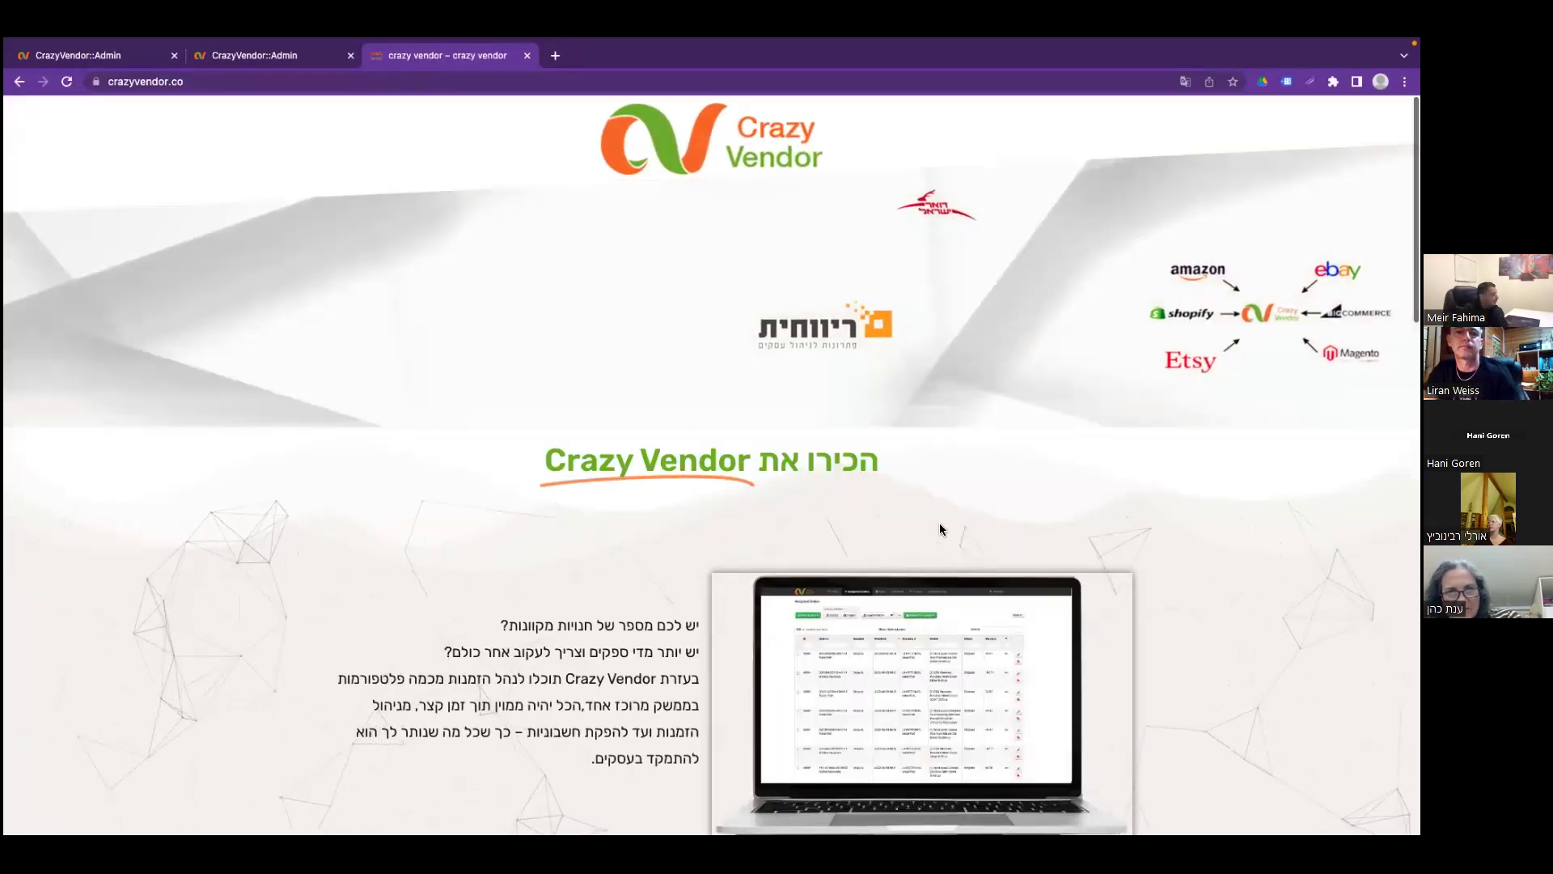
Look through the website's feature overview and activate the optional coupon code field in its contact form
{"action": "scroll", "coordinate": [1077, 538], "scroll_direction": "down", "scroll_amount": 4}
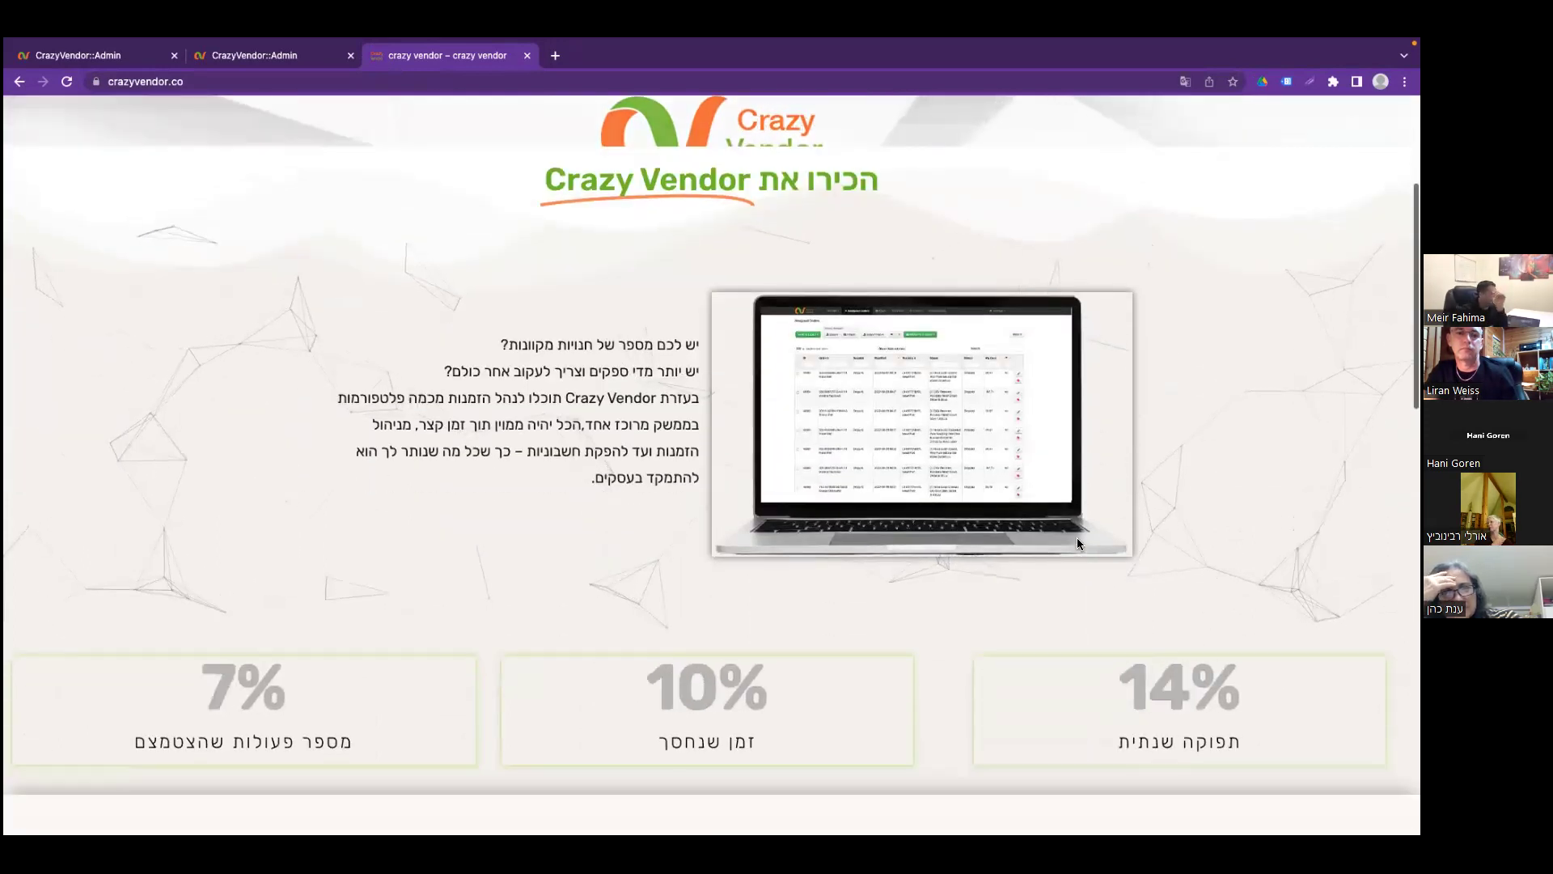
{"action": "scroll", "coordinate": [1076, 538], "scroll_direction": "down", "scroll_amount": 7}
{"action": "scroll", "coordinate": [1077, 545], "scroll_direction": "down", "scroll_amount": 10}
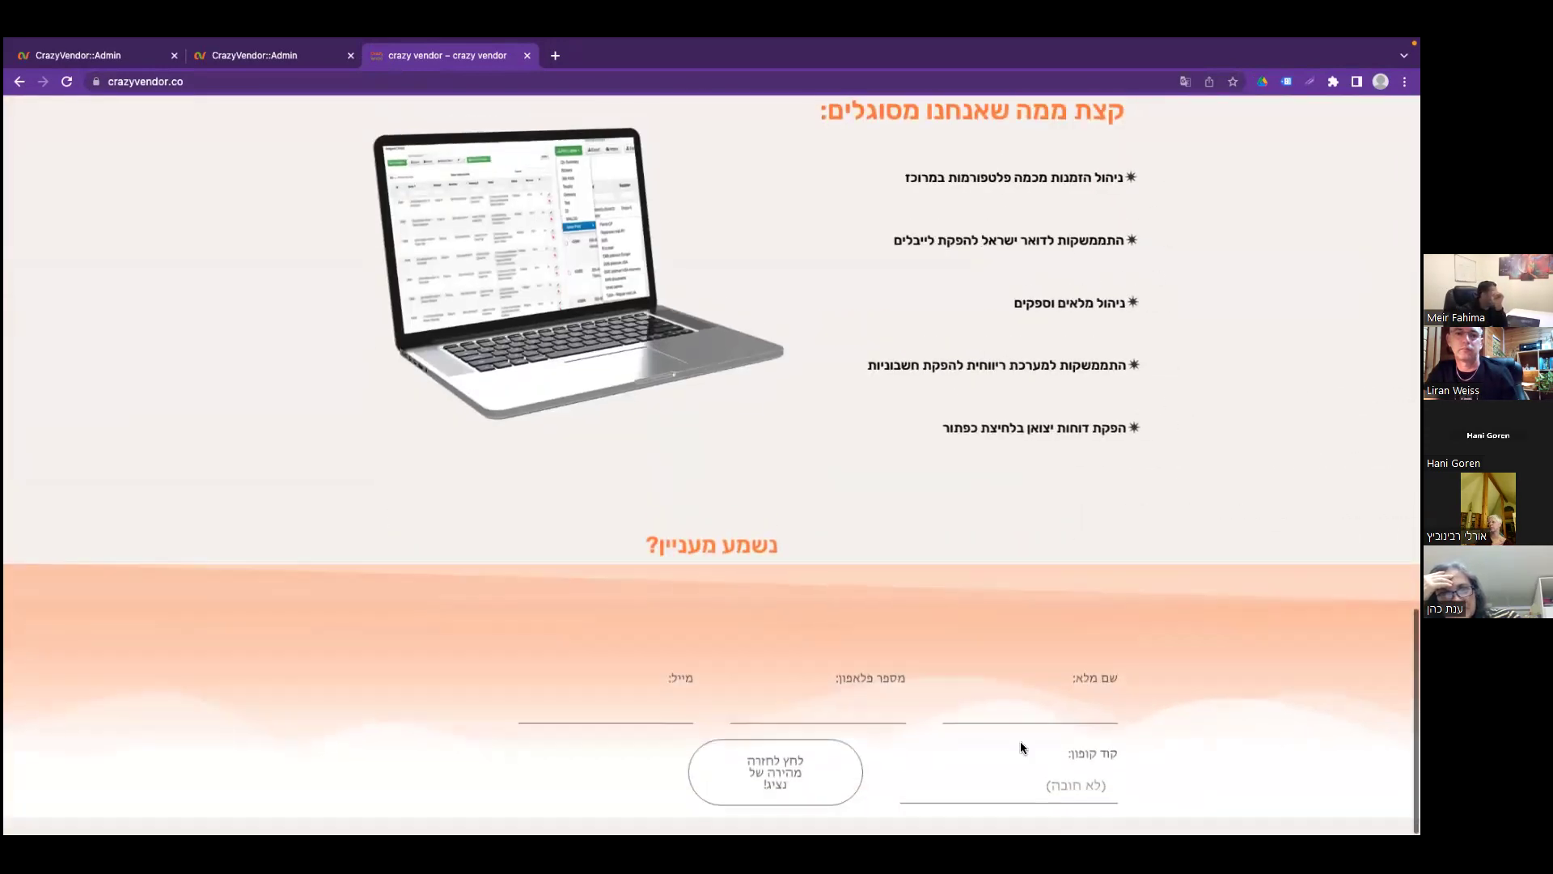
{"action": "left_click", "coordinate": [1079, 756]}
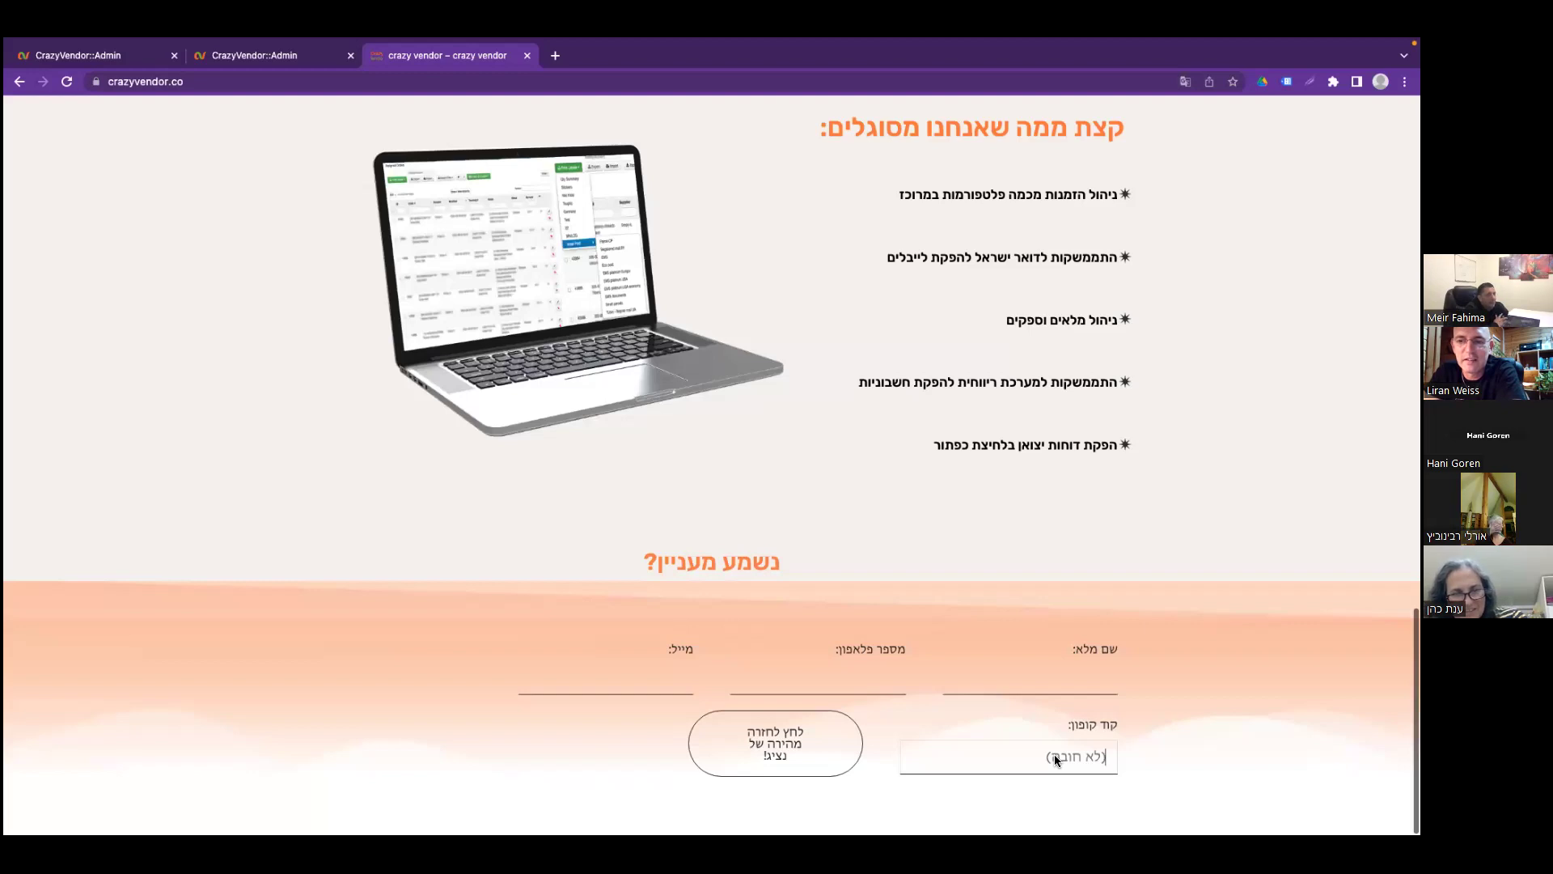
View the assigned orders list in CrazyVendor, then return to the crazyvendor.co contact page and select its web address
{"action": "left_click", "coordinate": [276, 58]}
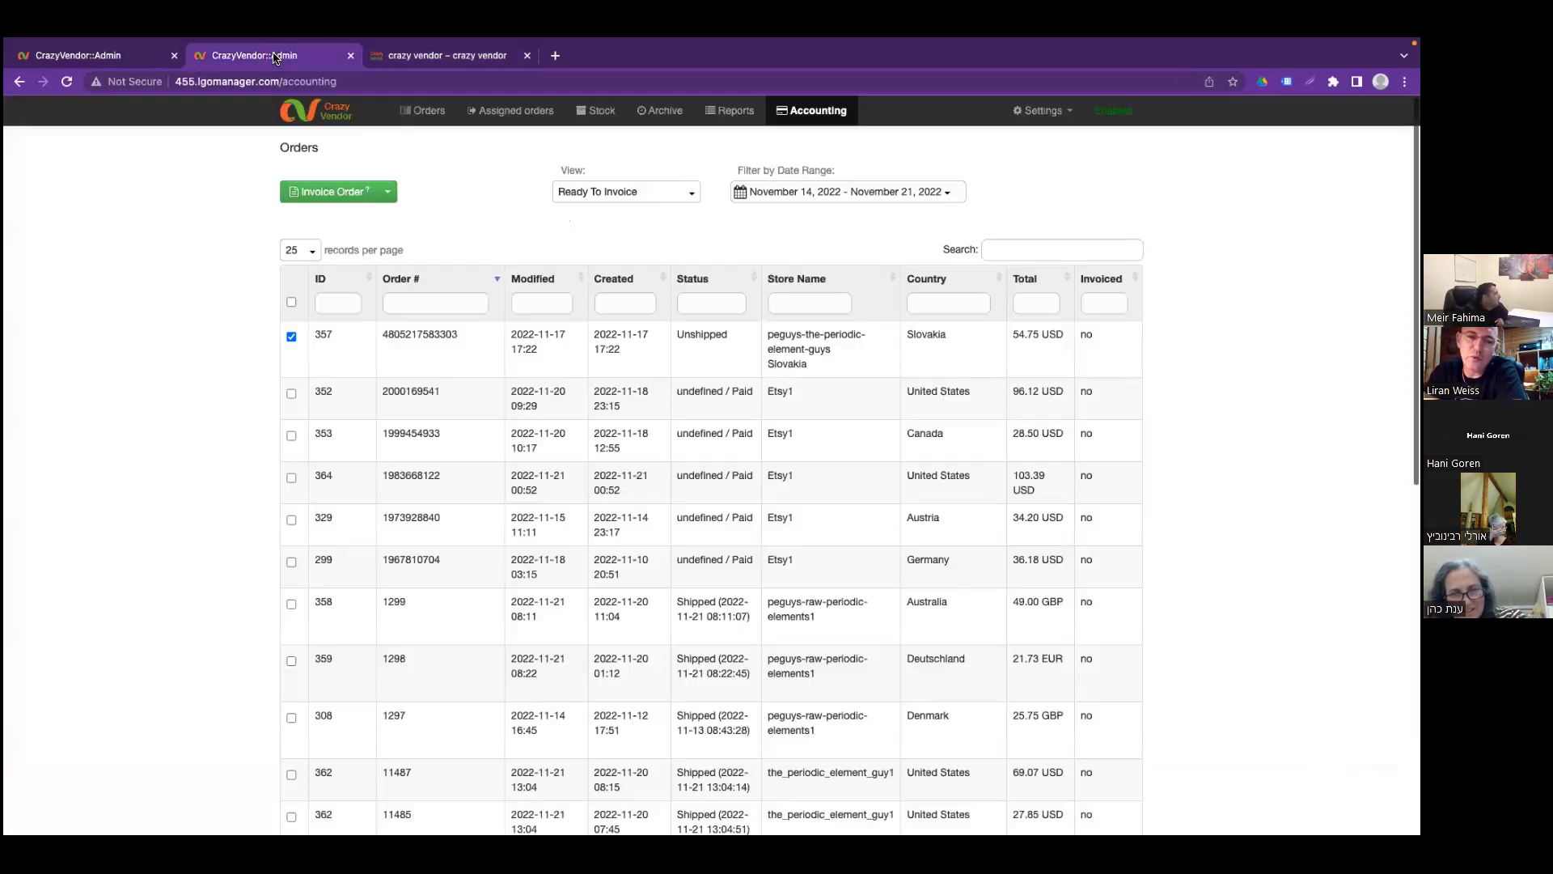
{"action": "left_click", "coordinate": [501, 125]}
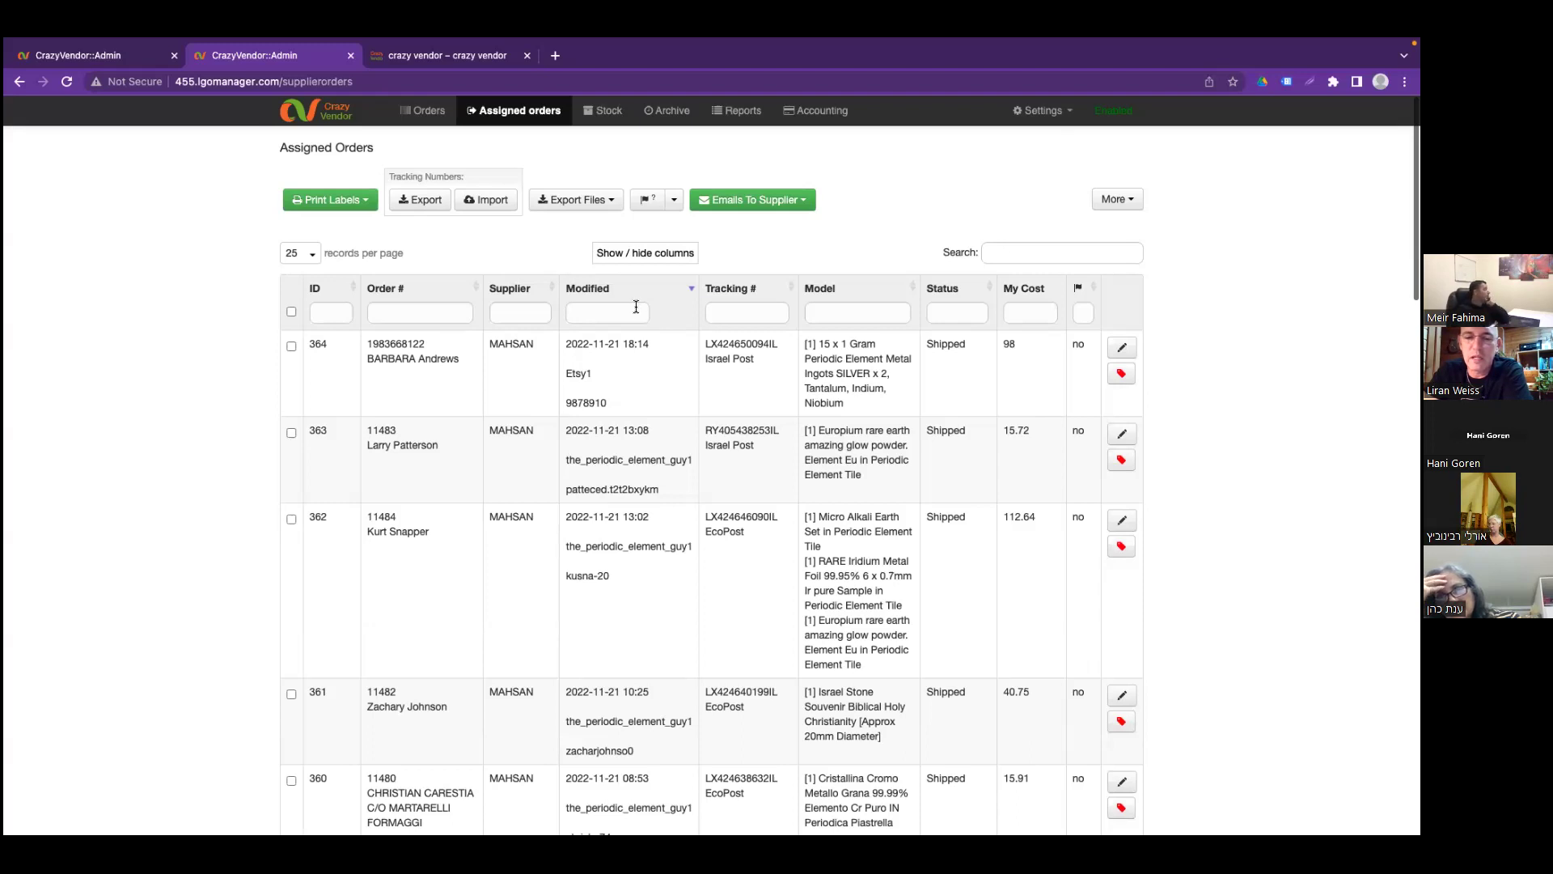
{"action": "left_click", "coordinate": [434, 55]}
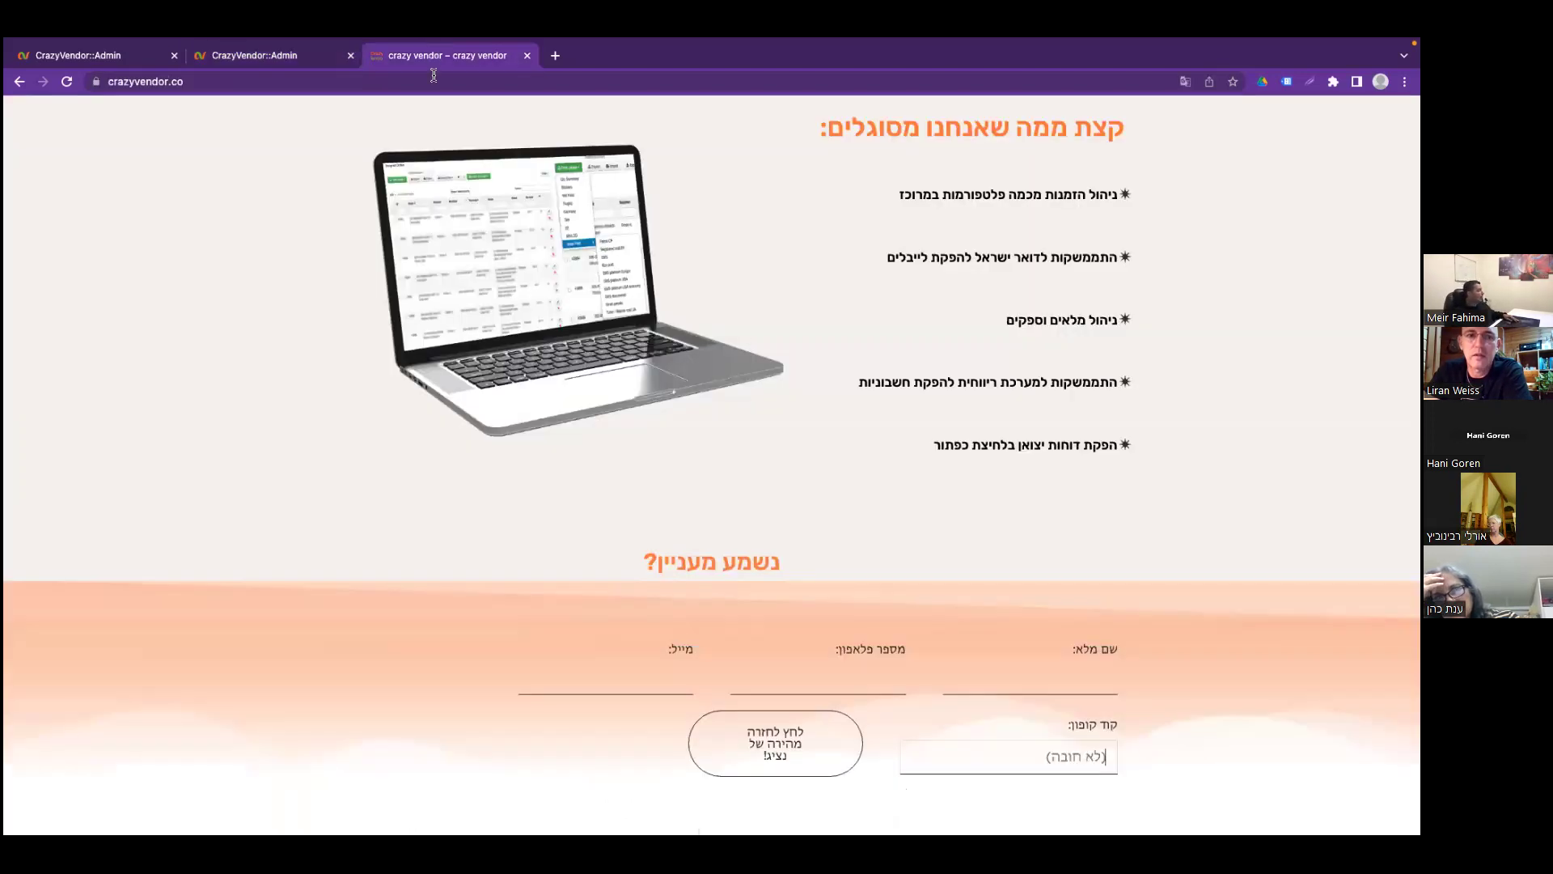
{"action": "left_click", "coordinate": [433, 76]}
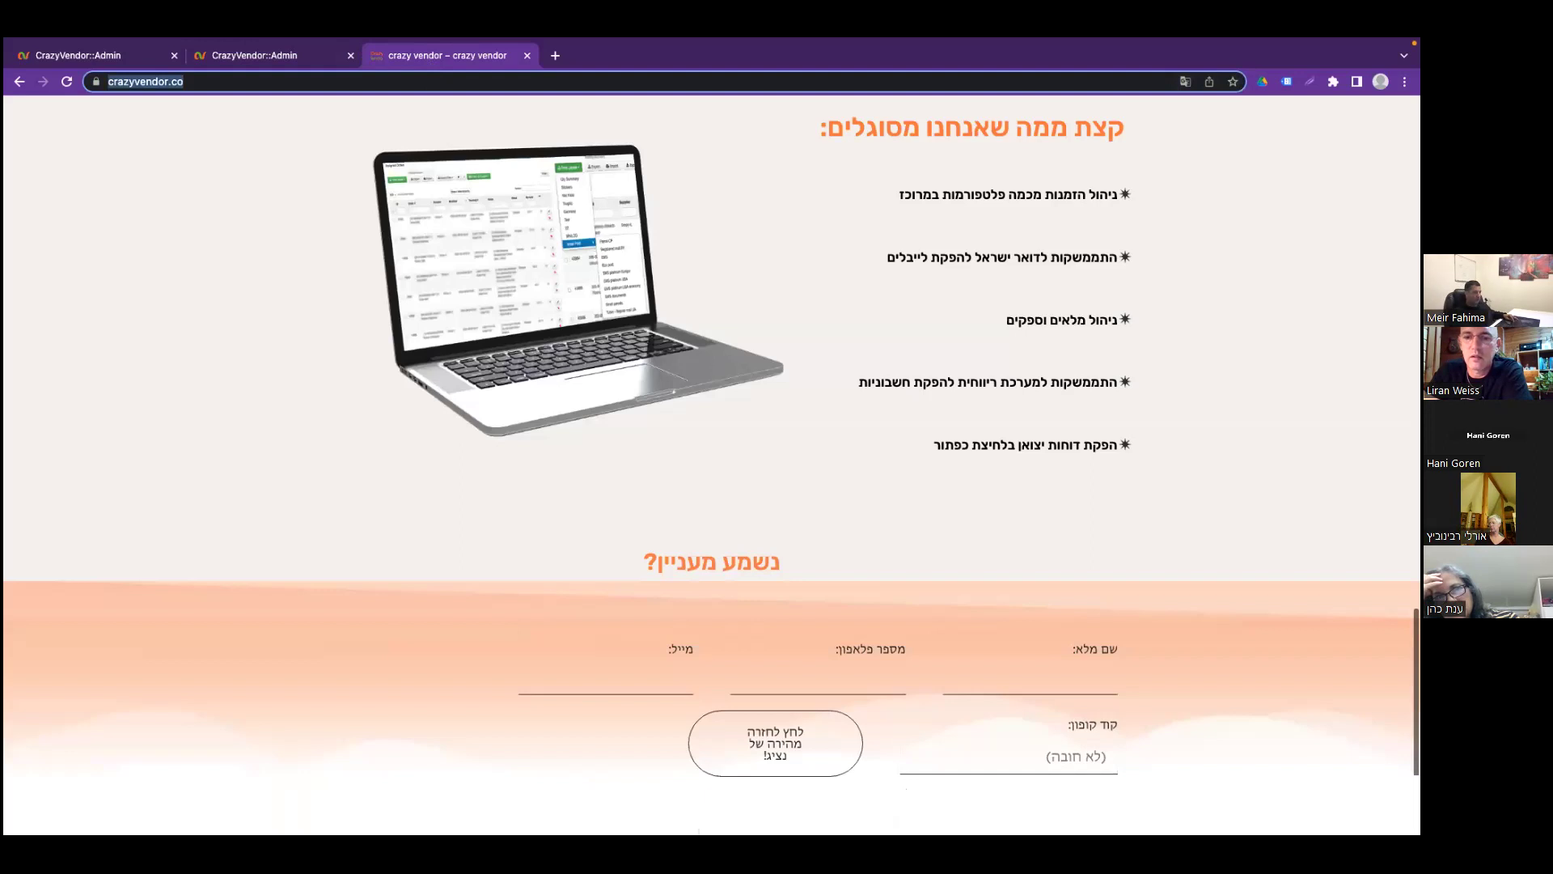